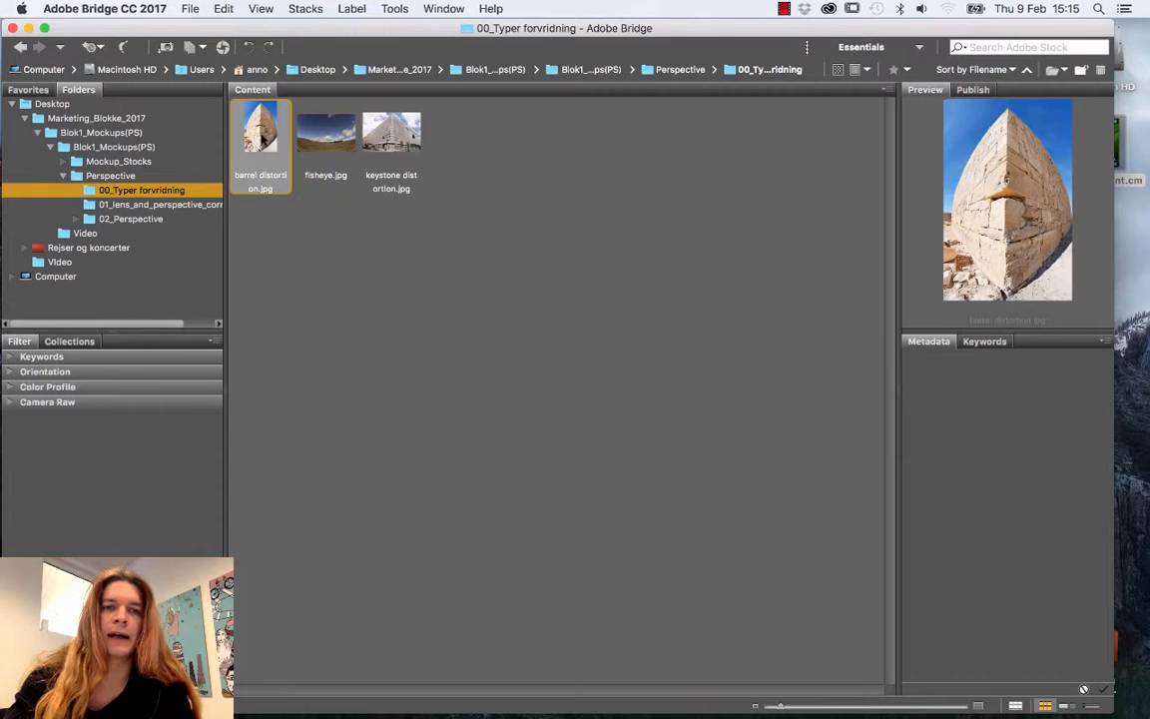
- Preview the barrel distortion, fisheye and keystone distortion sample images full screen one after another
key("space")
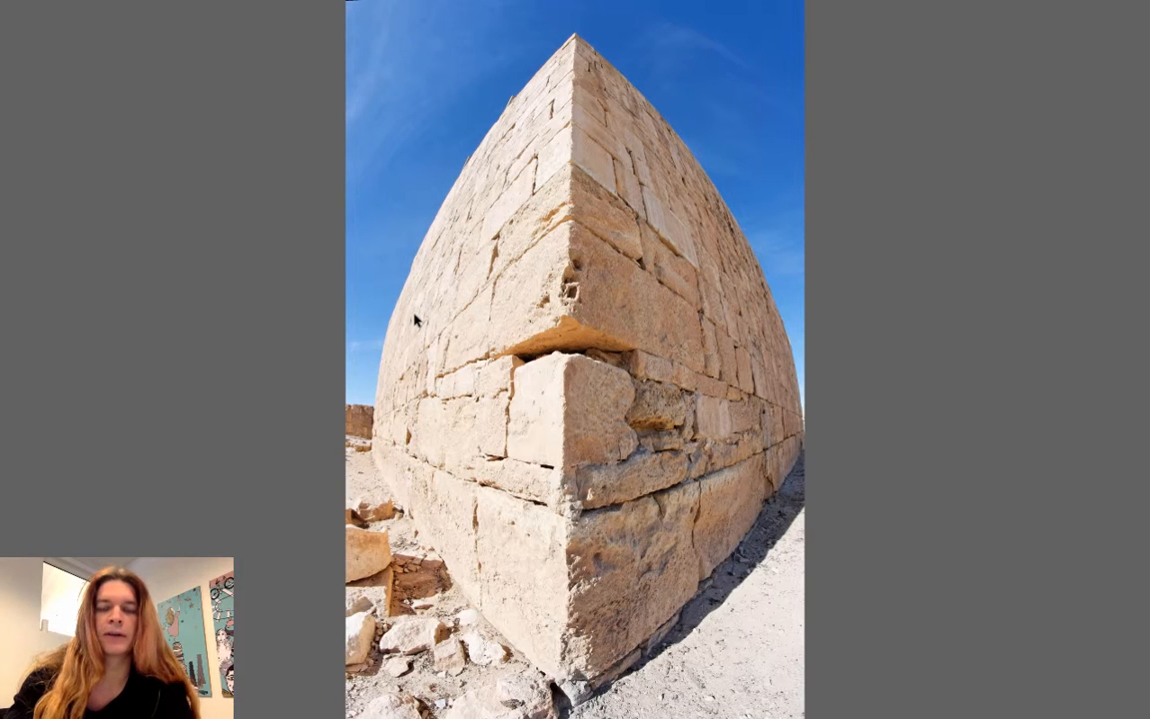
key("Right")
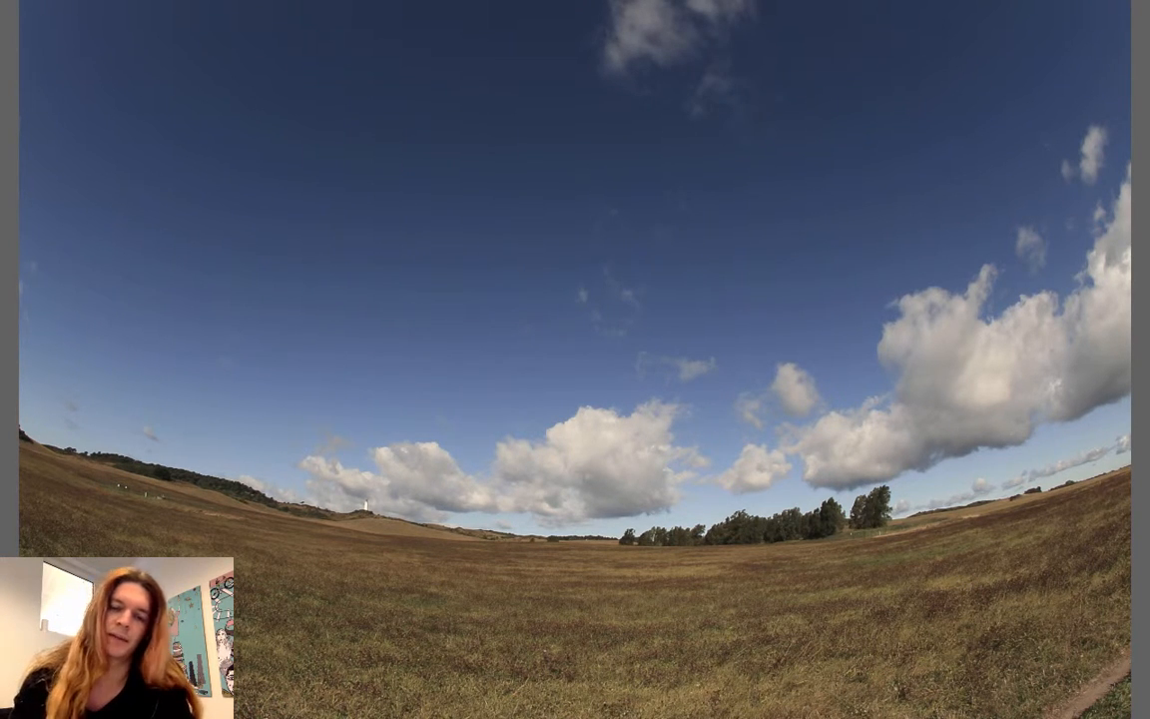
key("Right")
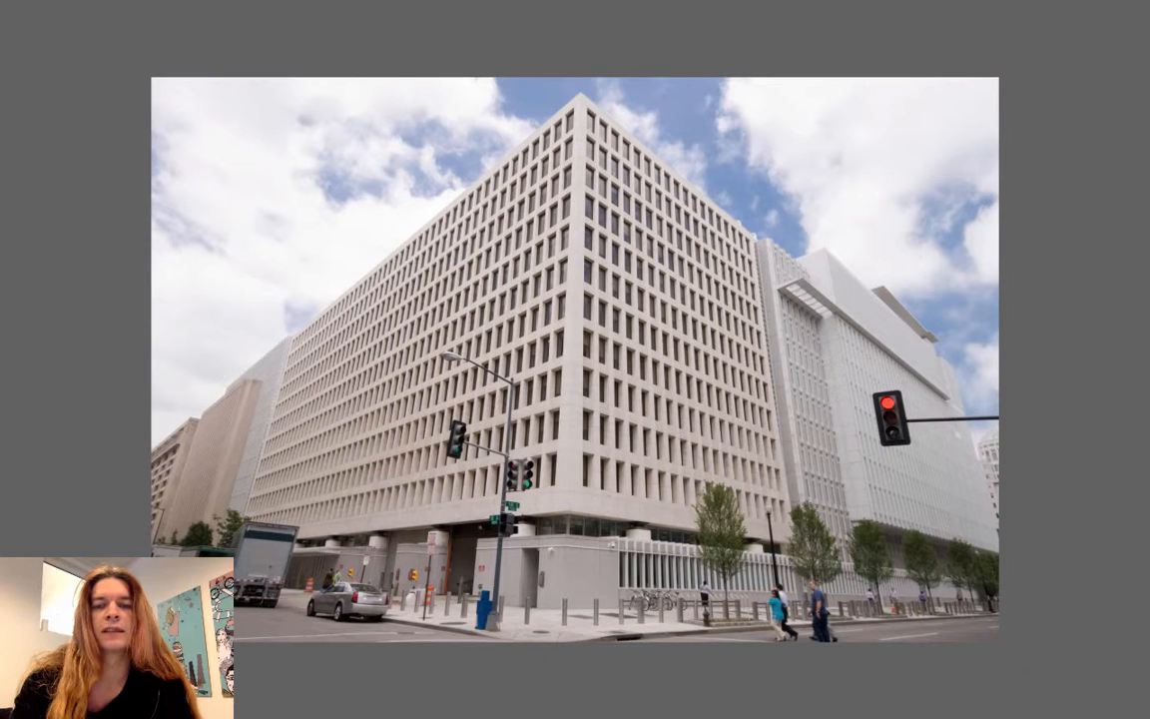
key("space")
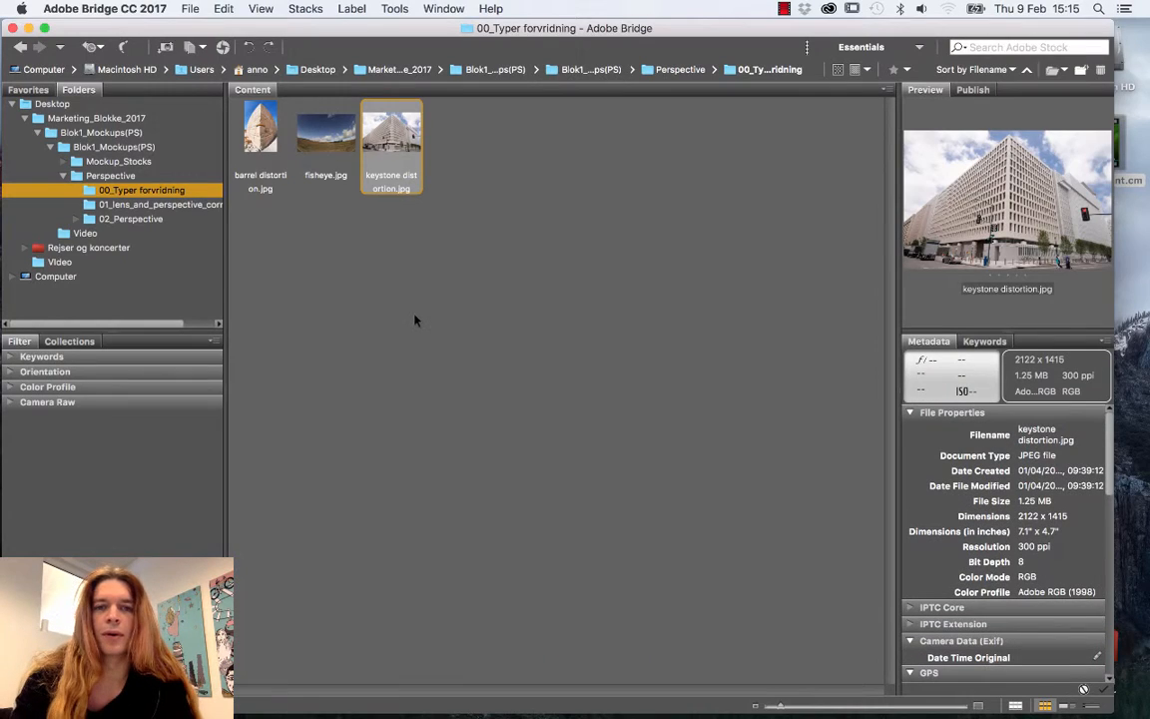
- Open 1_Persp_crop_and_persp_transform.jpg from the 01_lens_and_perspective_correction folder in Photoshop
left_click(185, 205)
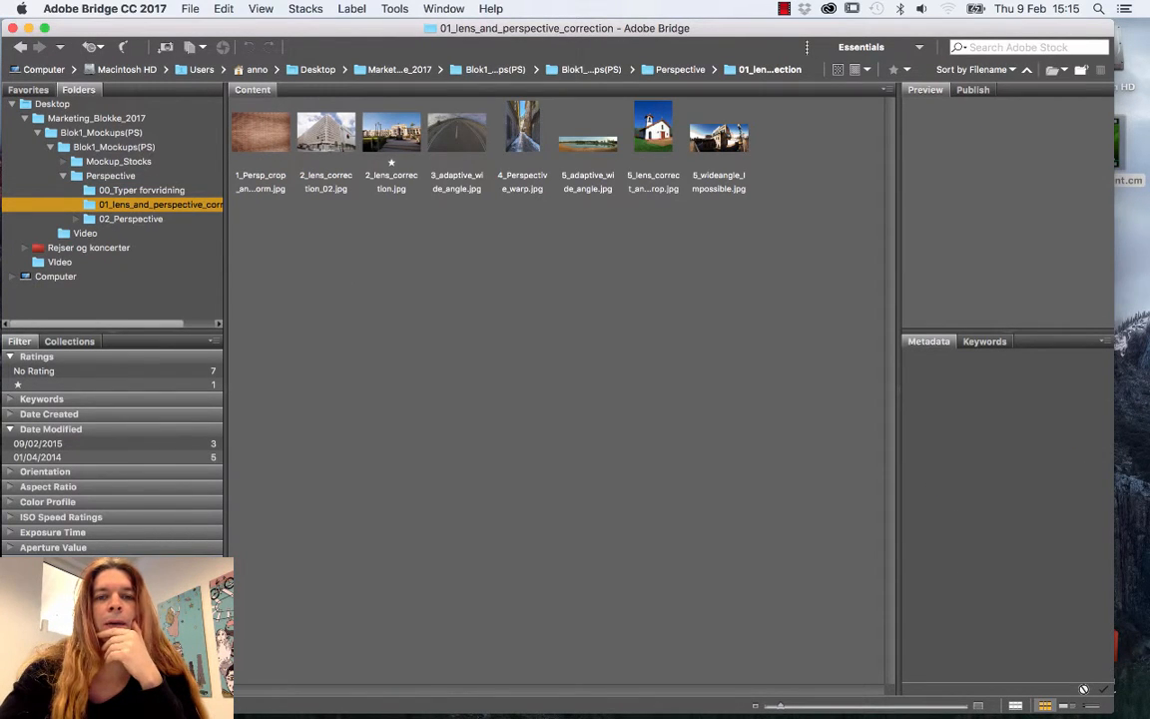
double_click(261, 133)
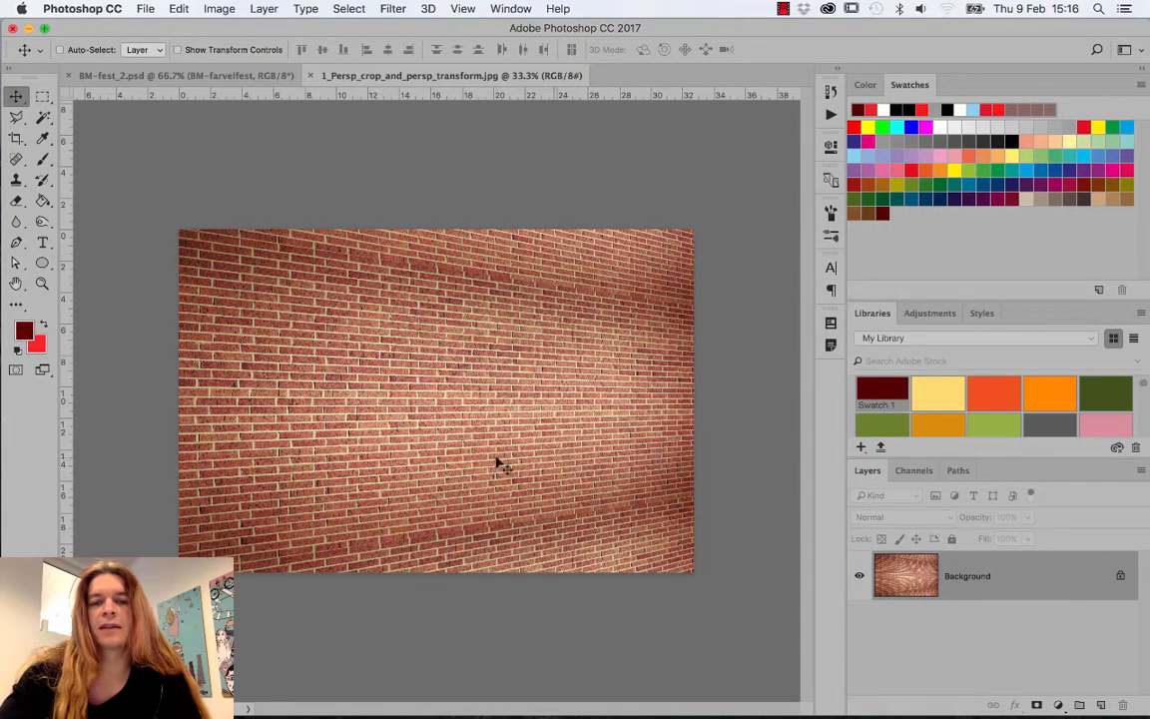
- Perspective-crop the brick wall, with the crop's upper and lower edges following the converging brick rows across the full image width
left_click(17, 142)
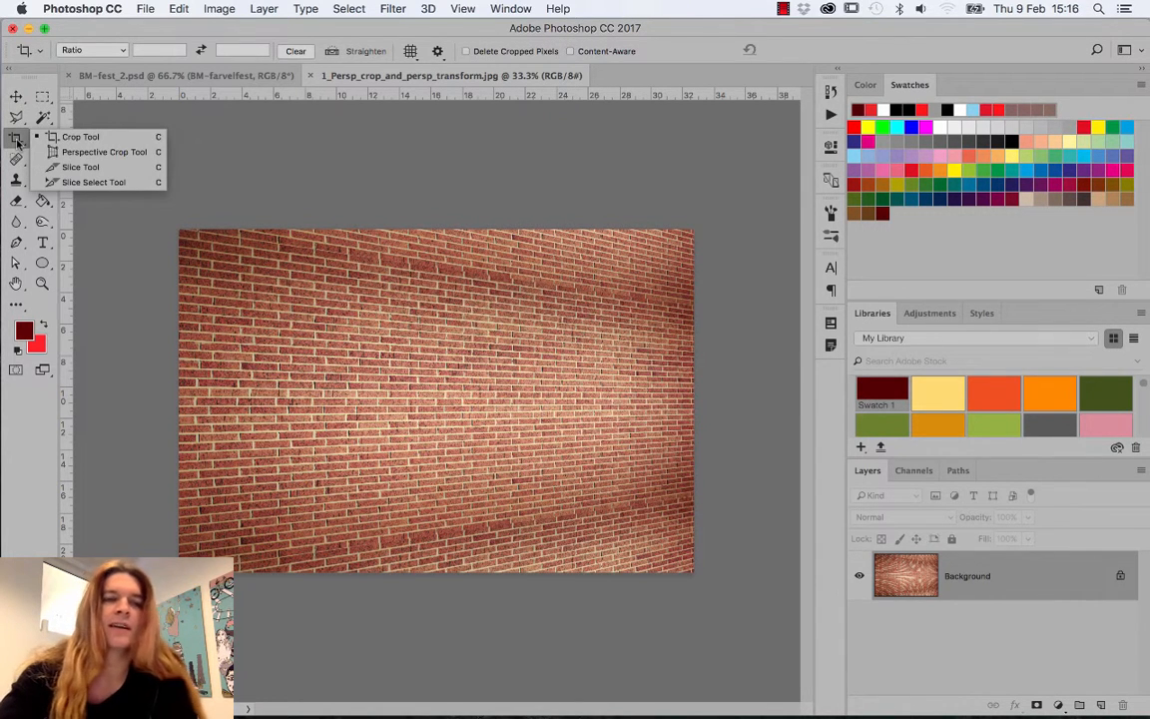
left_click(105, 152)
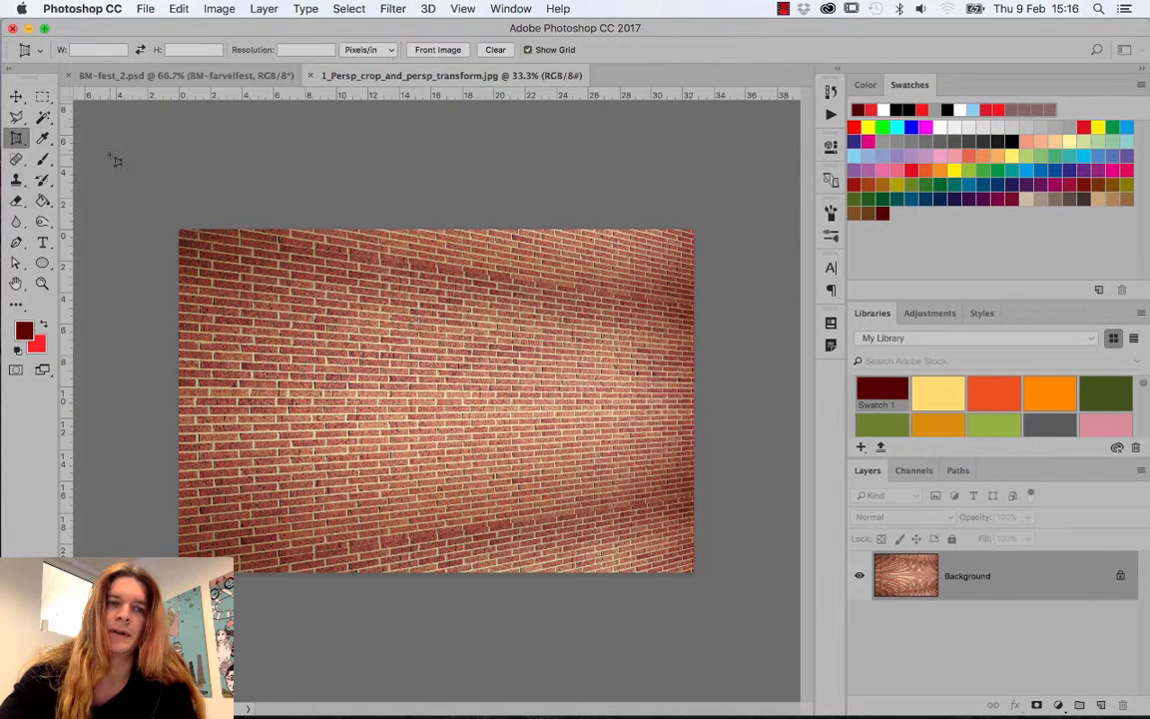
left_click(179, 234)
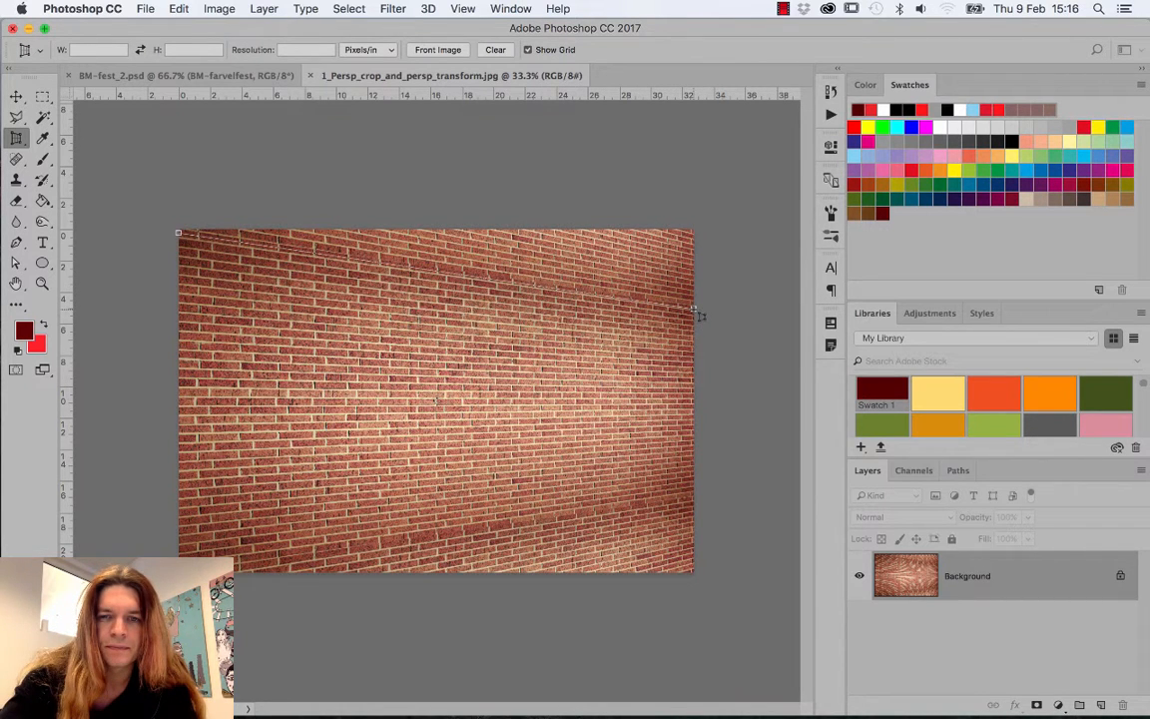
left_click(693, 309)
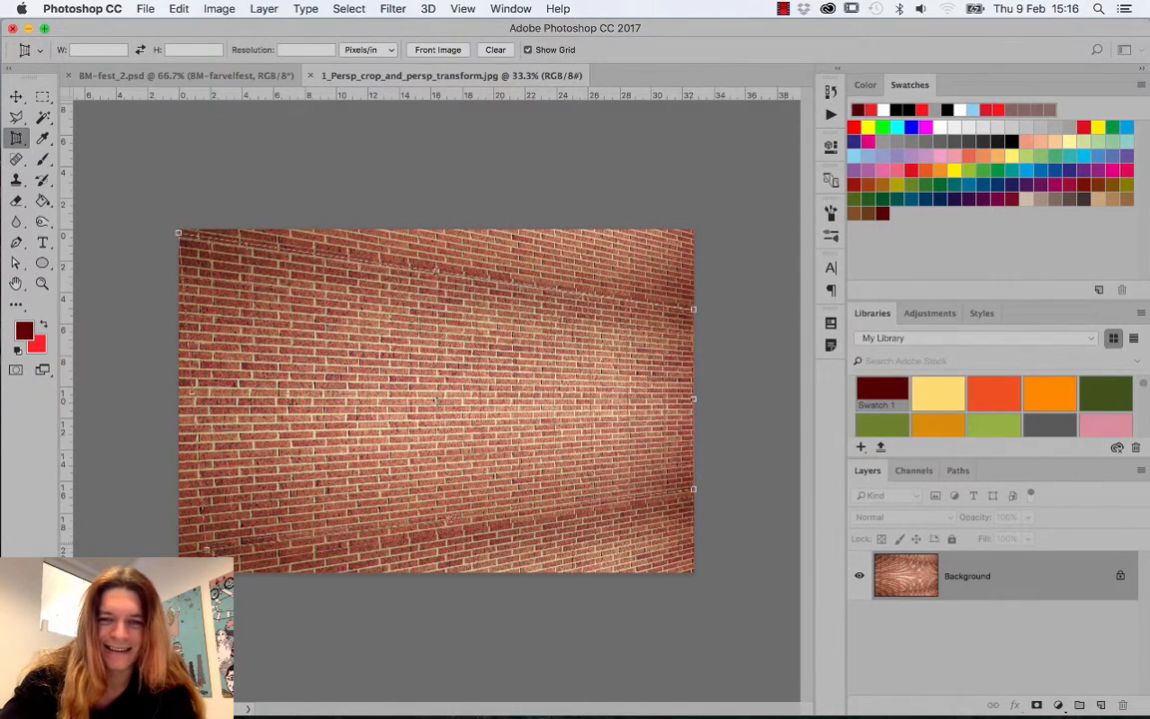
left_click(179, 557)
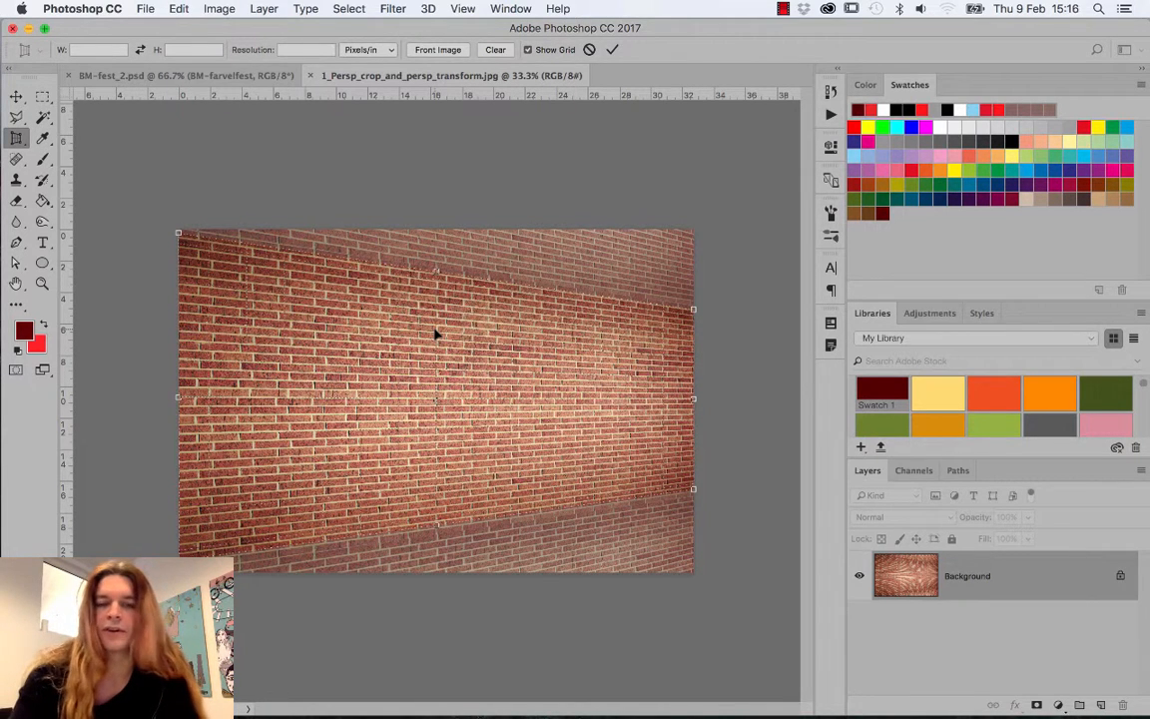
key("Return")
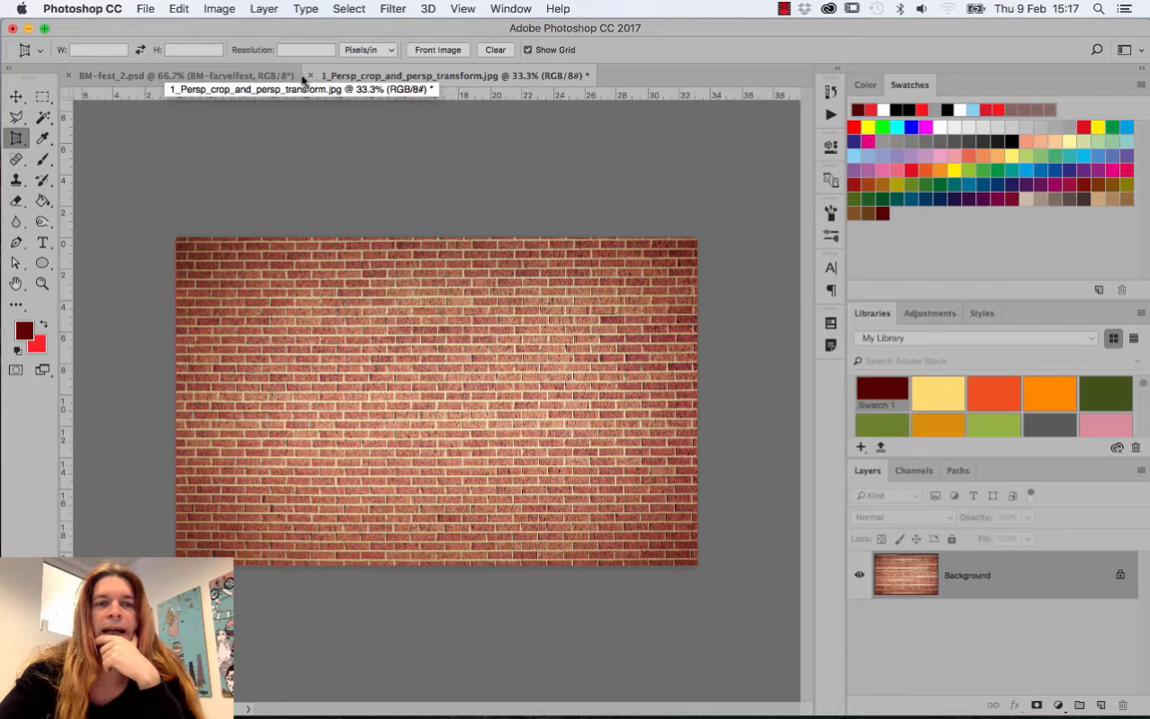
left_click(22, 136)
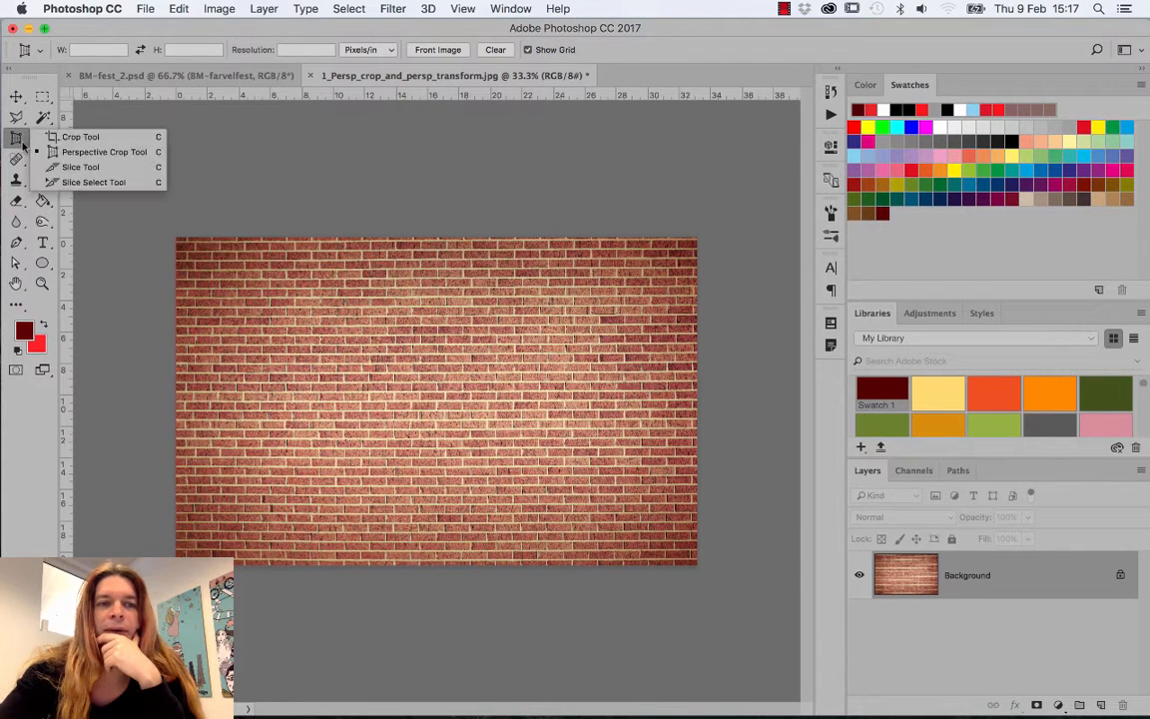
left_click(17, 142)
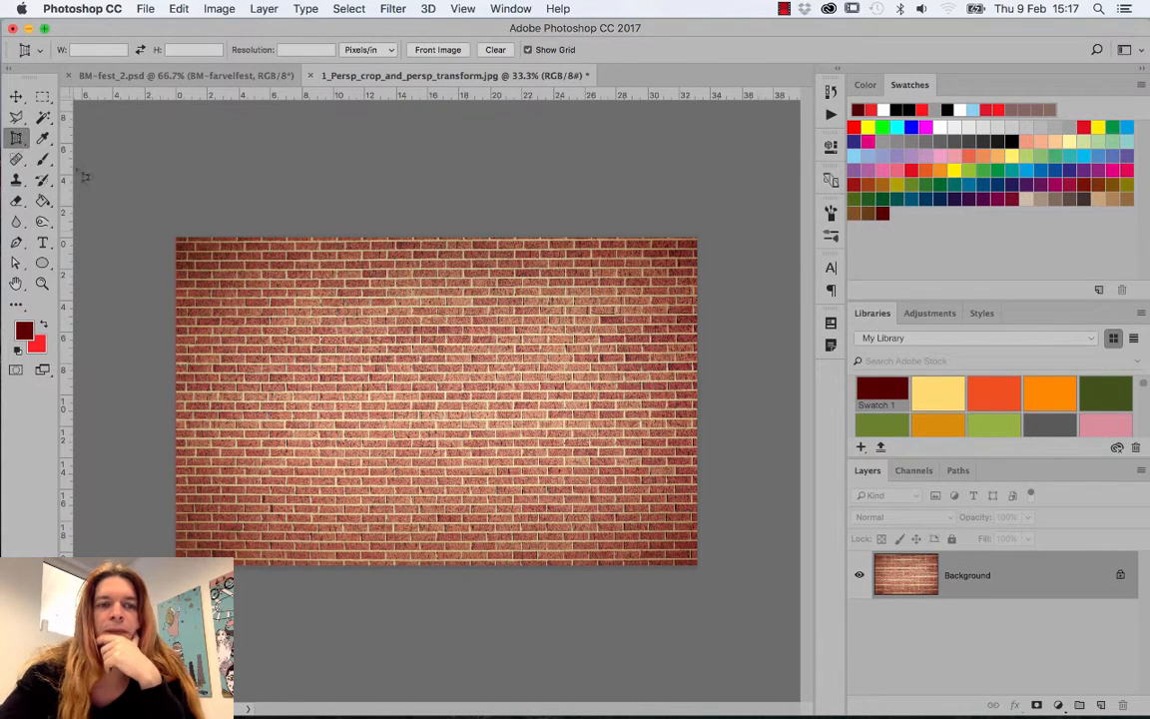
- Switch to Bridge and open 2_lens_correction_02.jpg in Photoshop
mouse_move(330, 704)
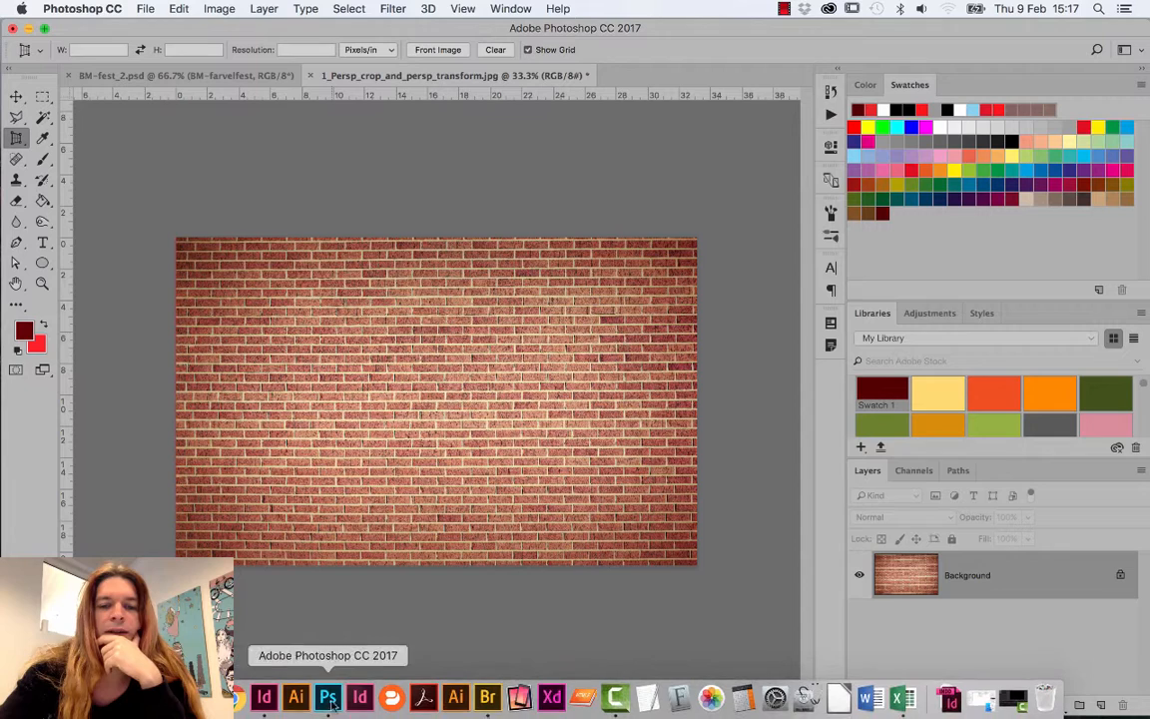
left_click(487, 696)
left_click(315, 140)
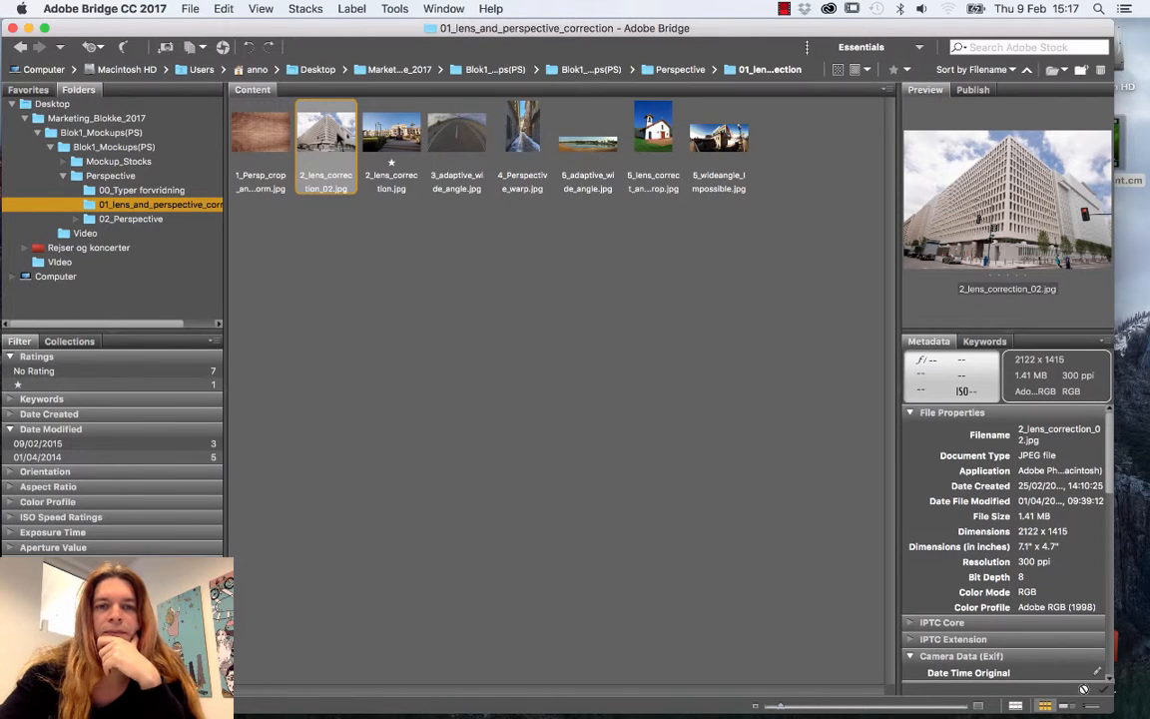
double_click(338, 136)
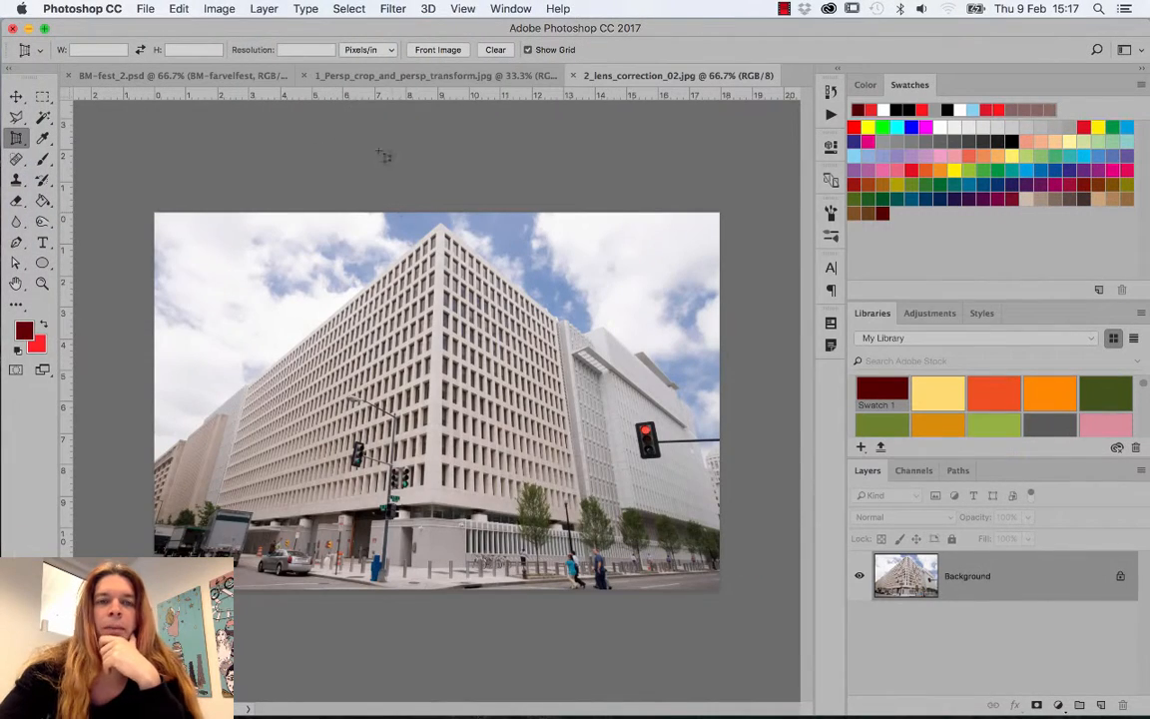
- In the Lens Correction filter, hide the grid and straighten the image along the building's front vertical corner
left_click(391, 8)
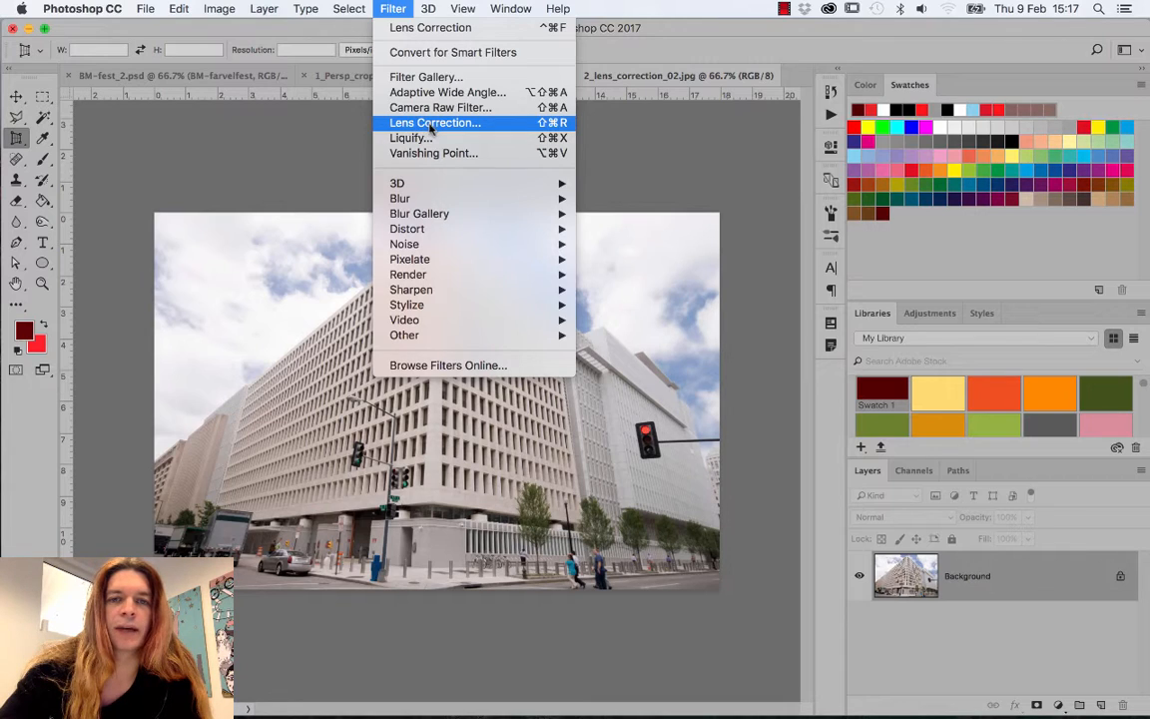
left_click(430, 129)
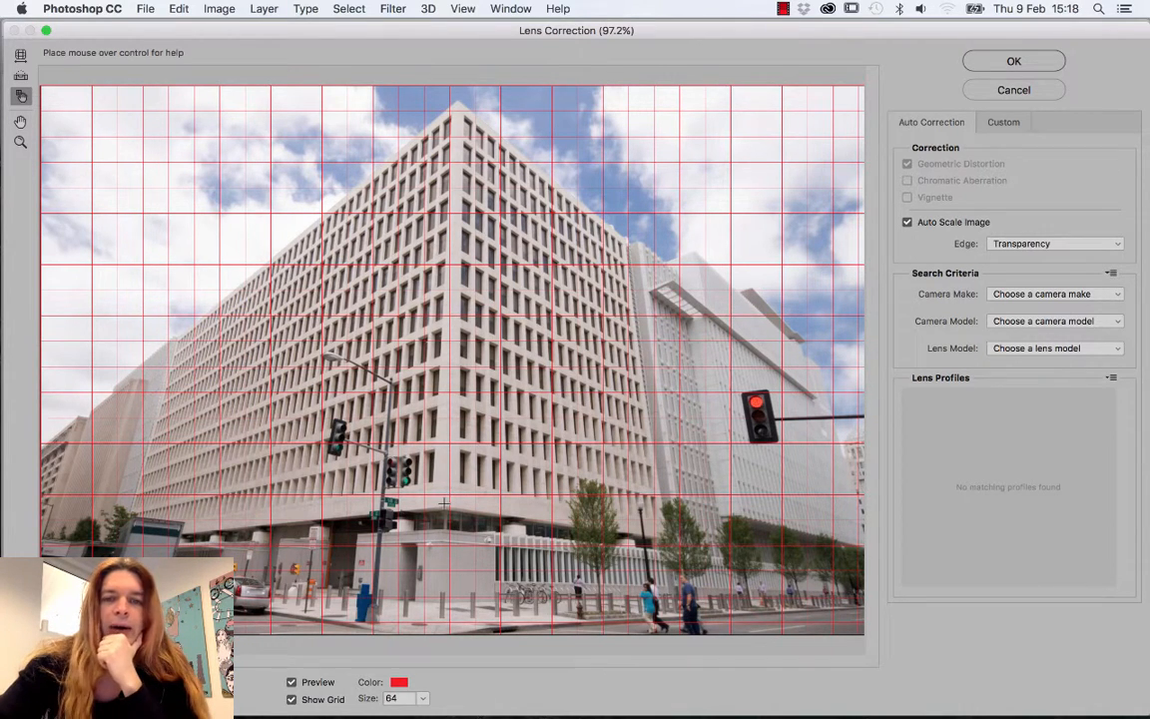
left_click(21, 77)
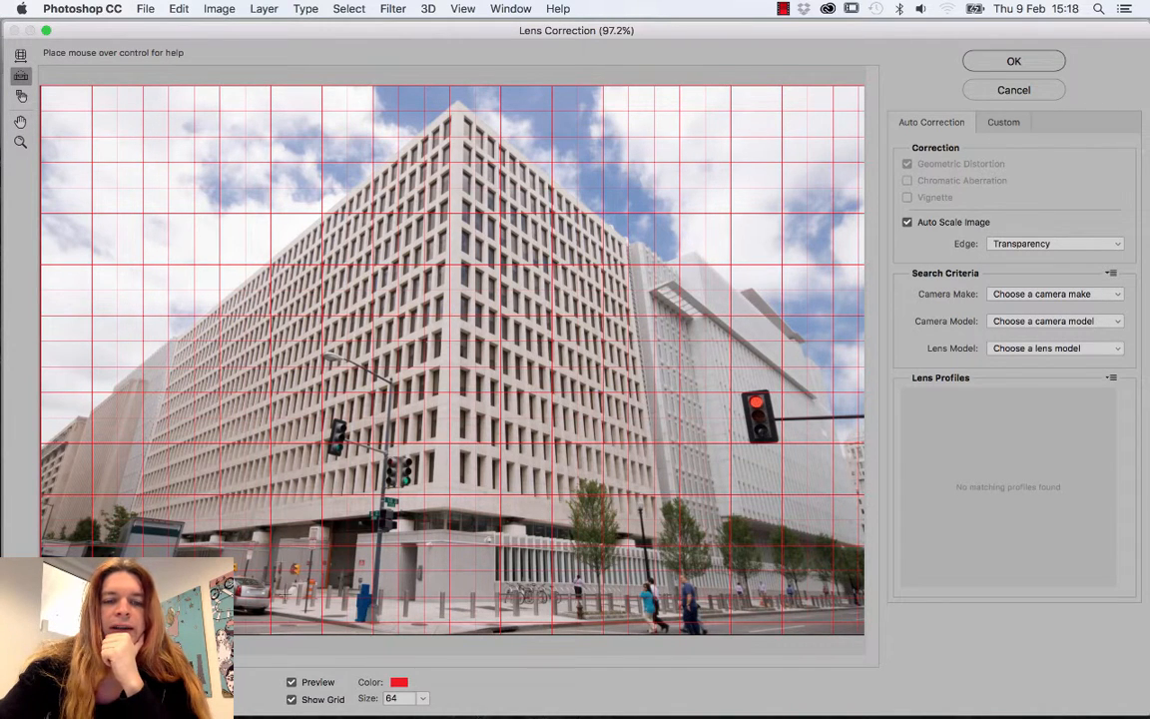
left_click(291, 699)
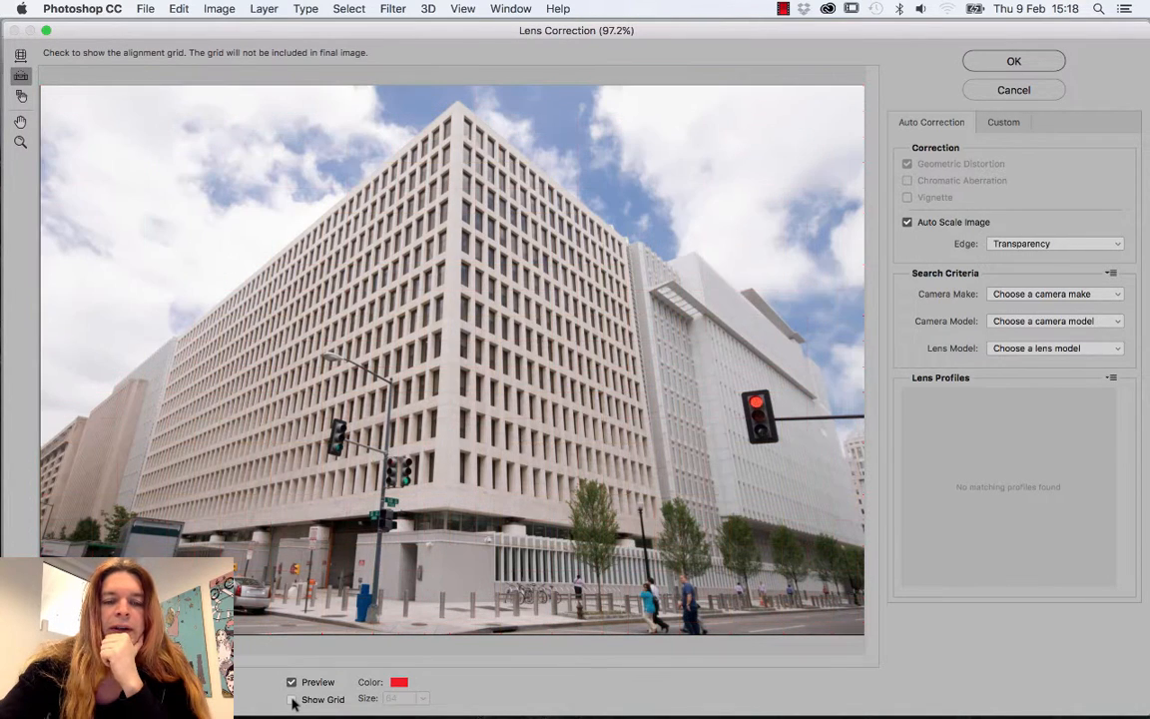
left_click(22, 77)
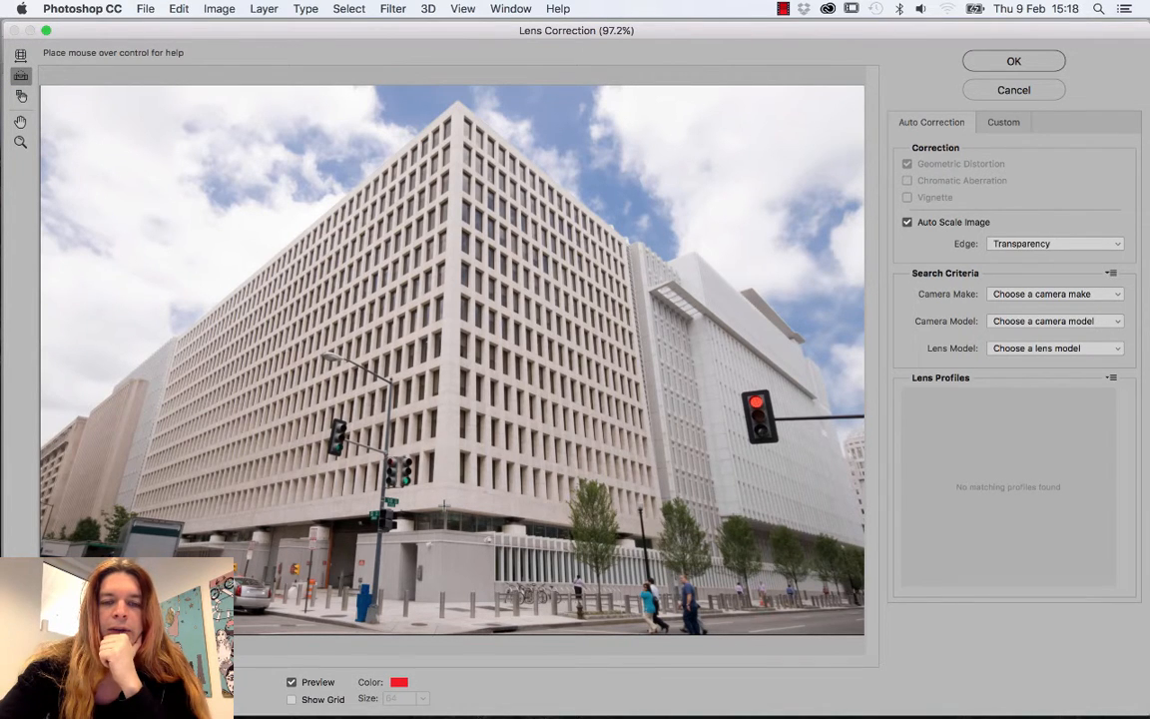
left_click_drag(444, 504, 456, 100)
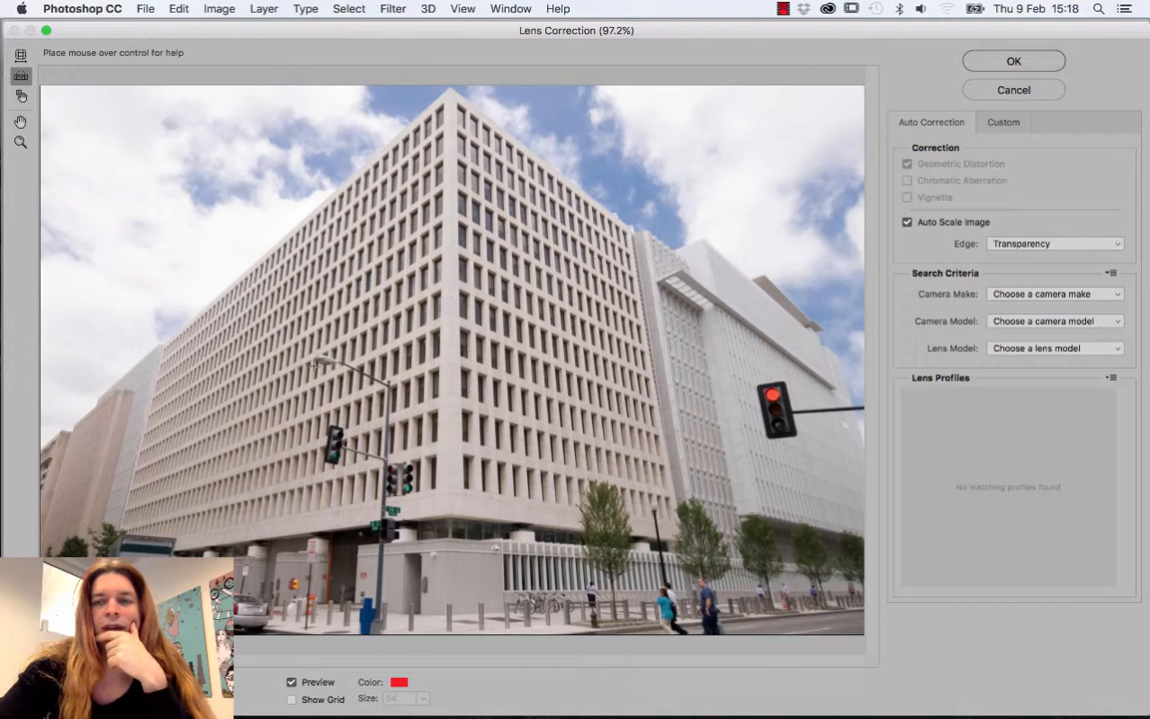
- In the custom corrections, try a vertical perspective of +67 and set it to -49
left_click(998, 123)
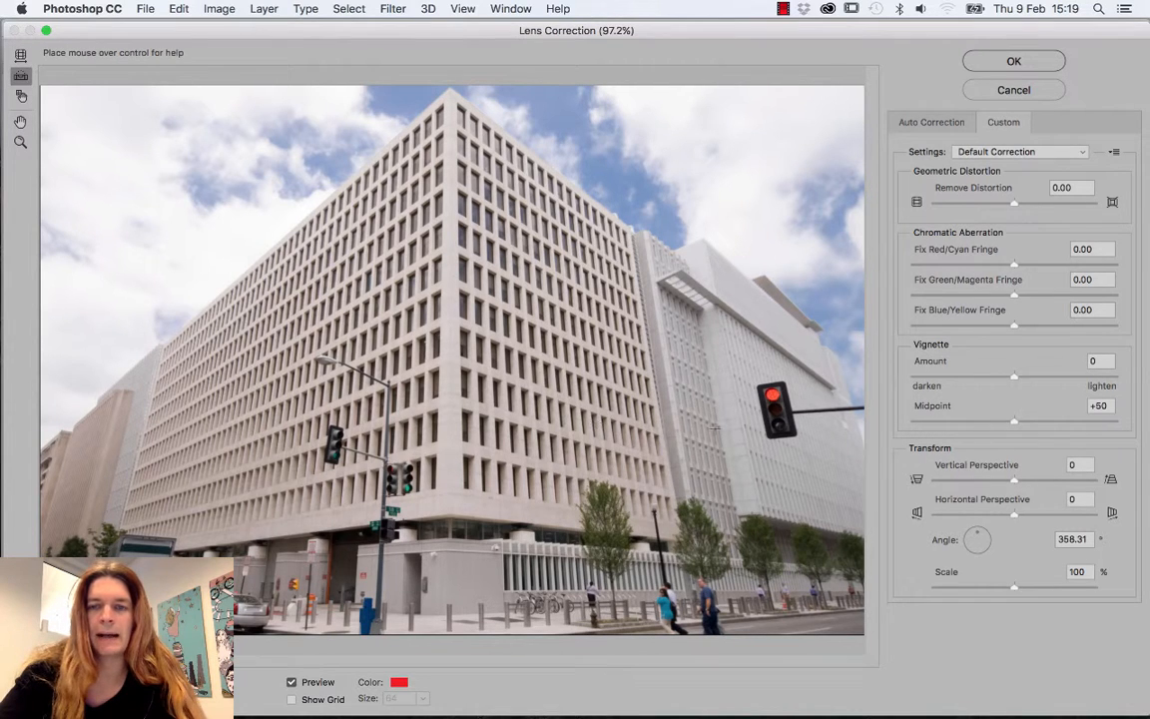
left_click_drag(1013, 480, 1069, 483)
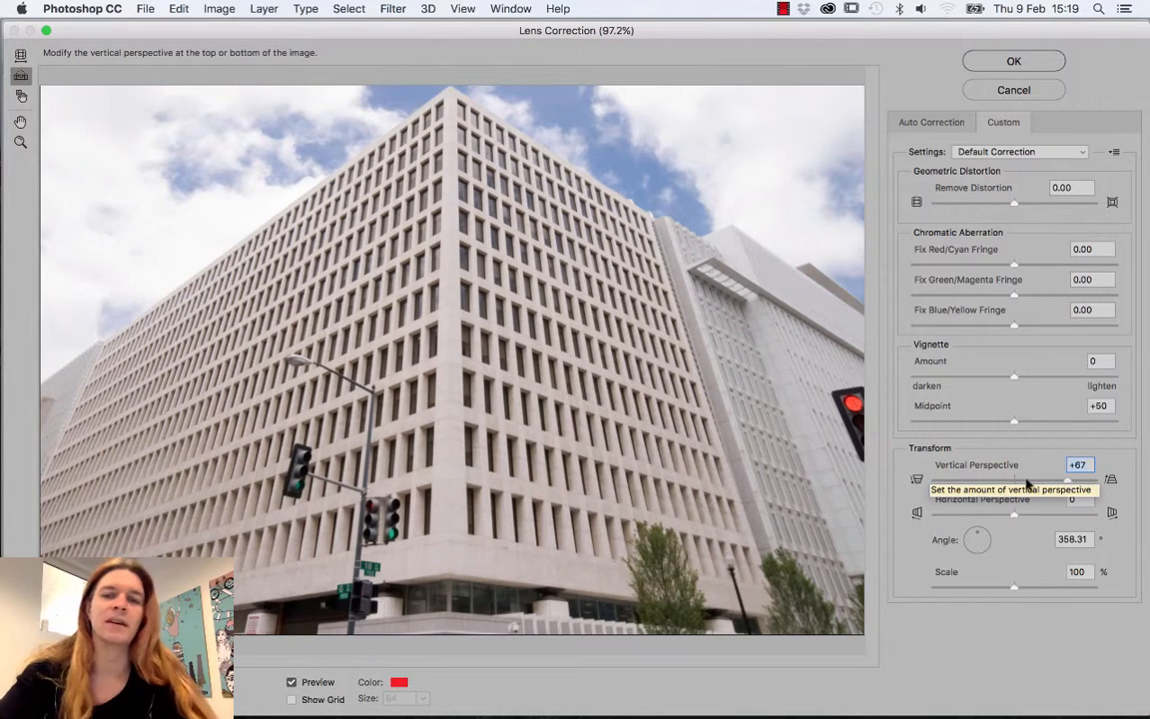
left_click_drag(1069, 483, 975, 484)
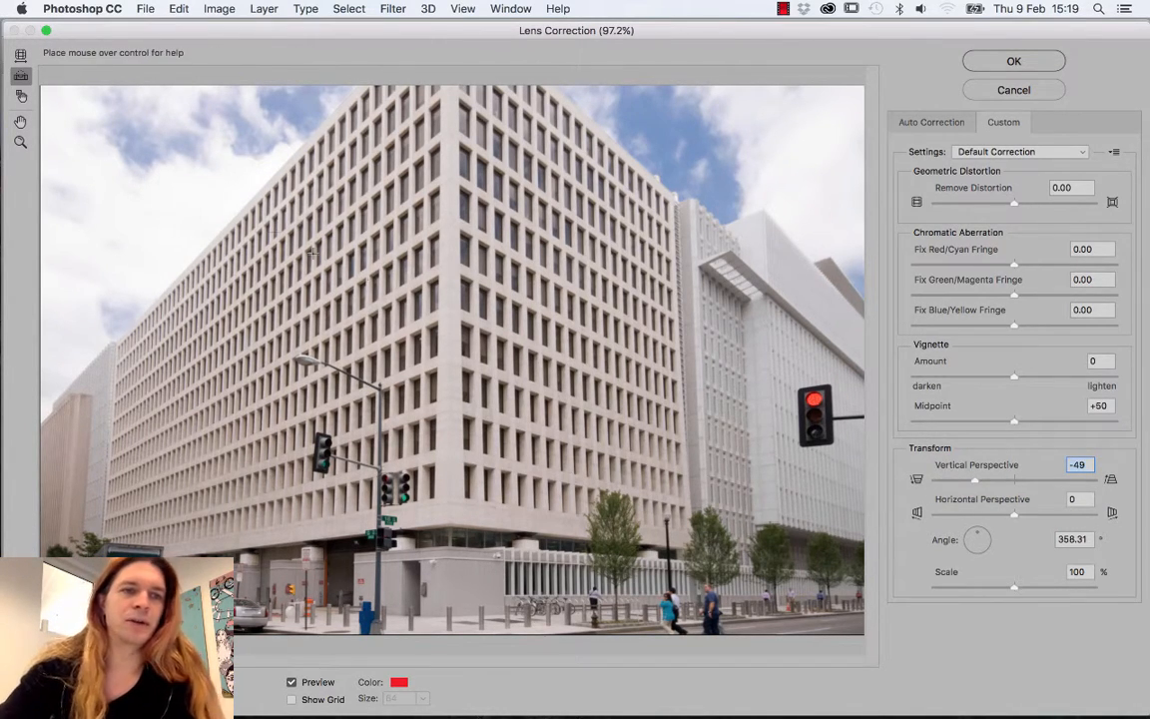
- Show and shift the alignment grid over the building, and set the vertical perspective to -62
left_click(20, 95)
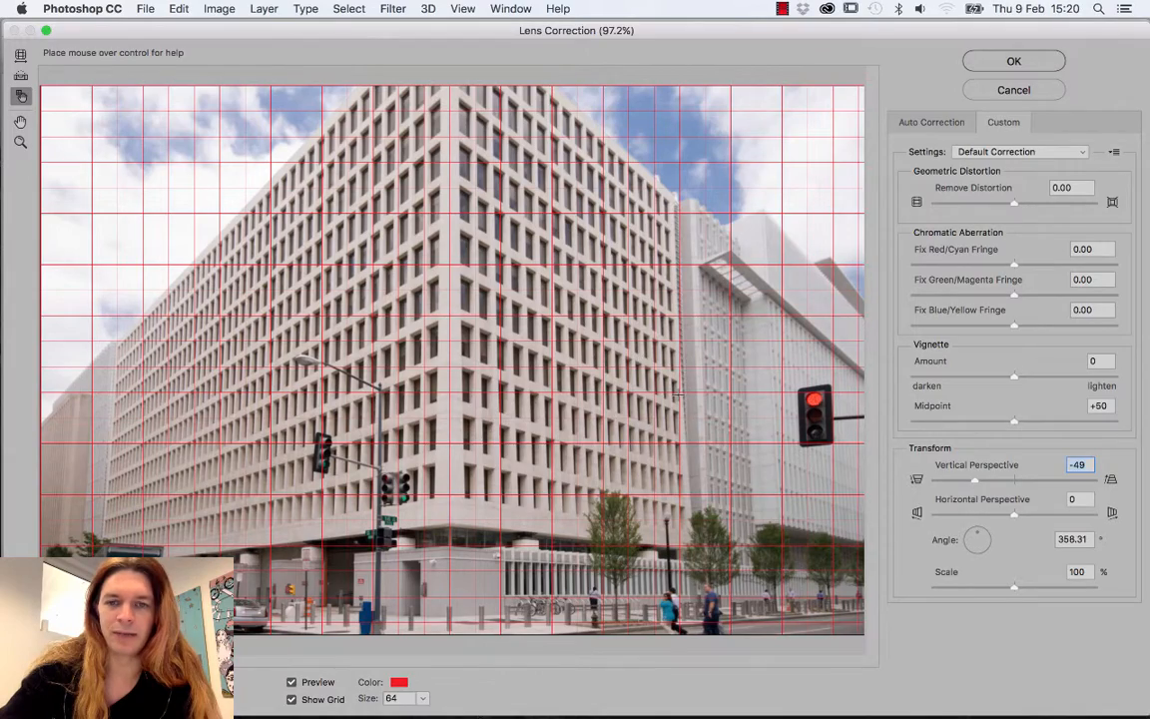
left_click_drag(682, 395, 611, 354)
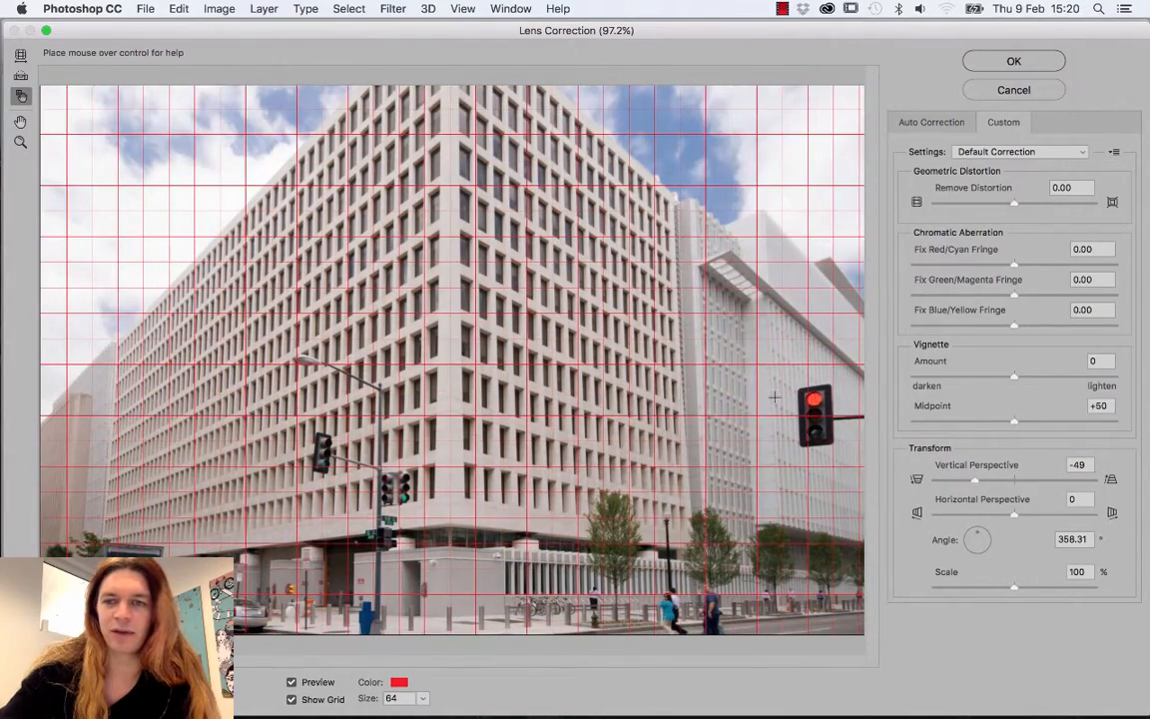
left_click_drag(976, 481, 964, 484)
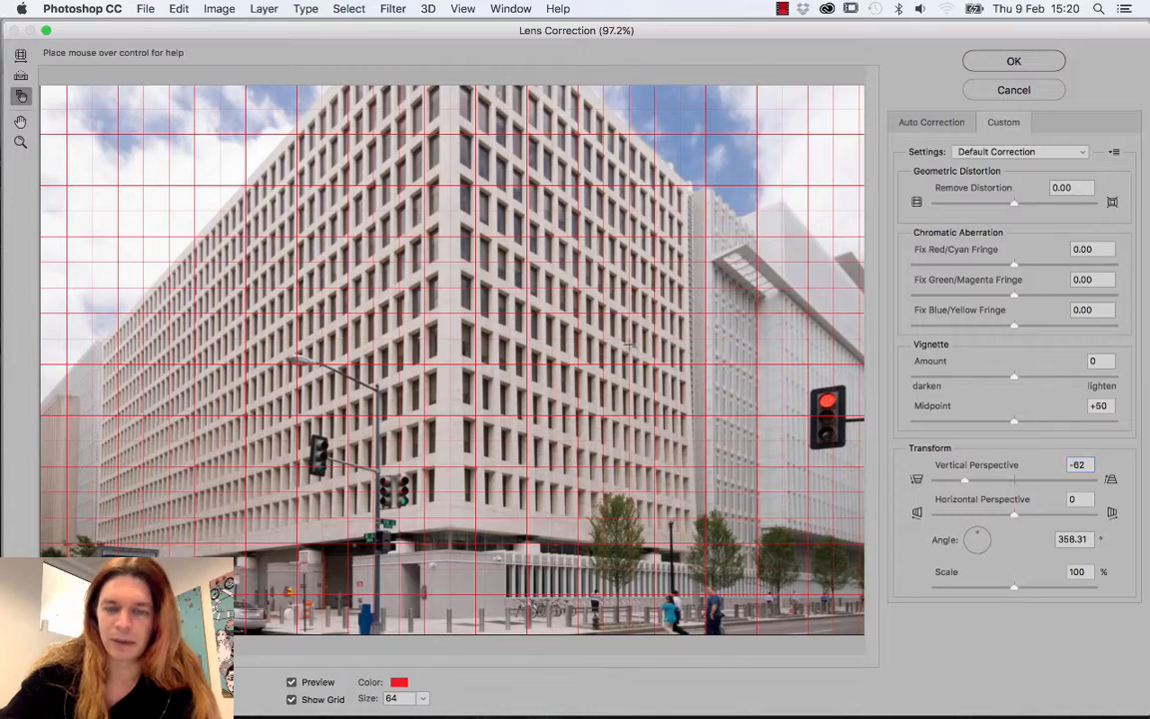
- Fine-tune the vertical perspective to -76 and back to -73, repositioning the grid against the facade's outer vertical edges
left_click_drag(568, 313, 655, 343)
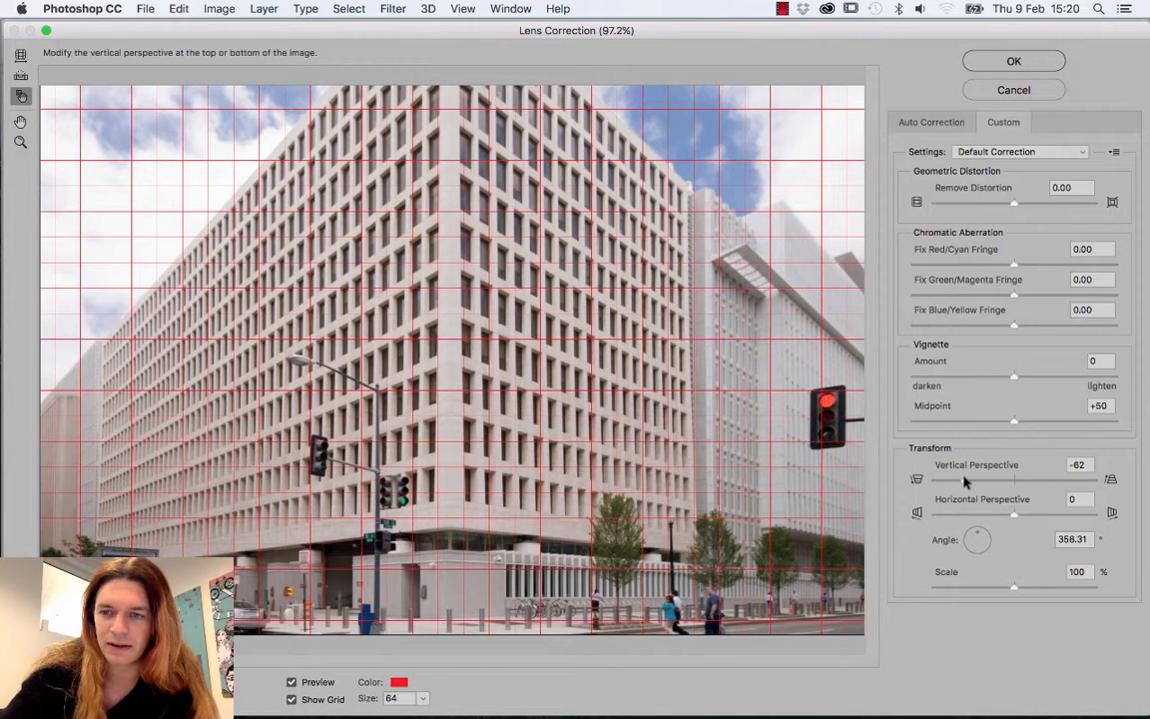
left_click_drag(965, 480, 943, 482)
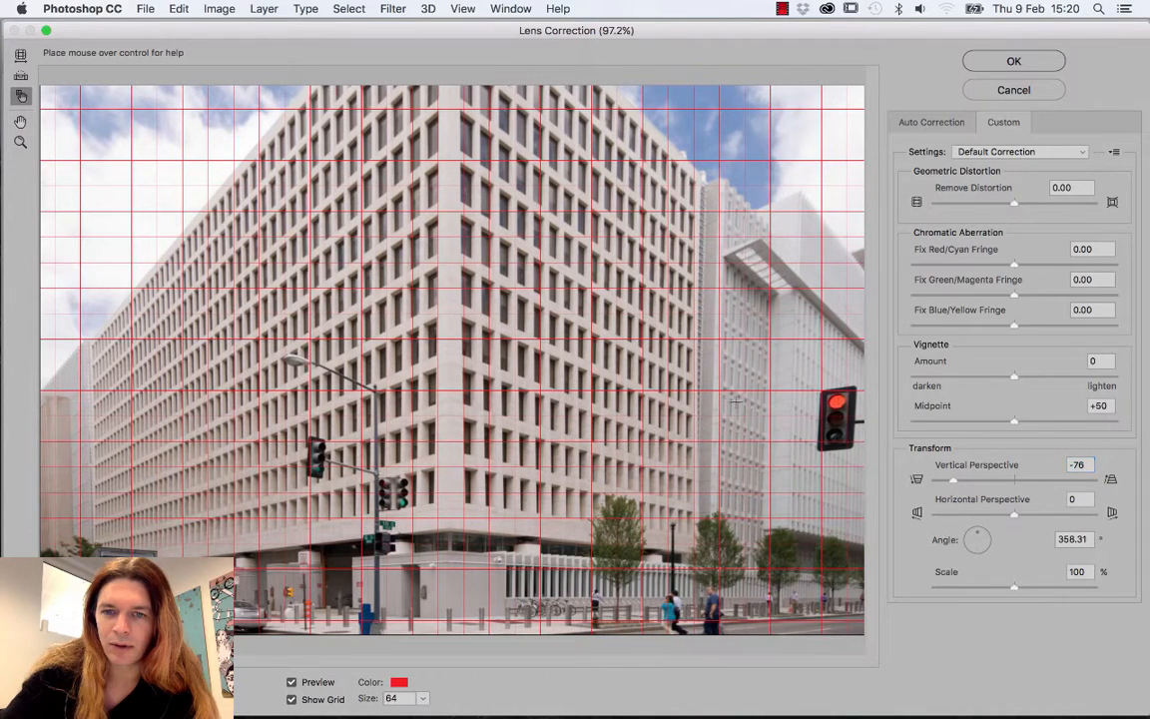
mouse_move(658, 362)
left_mouse_down()
mouse_move(737, 401)
mouse_move(663, 362)
left_mouse_up()
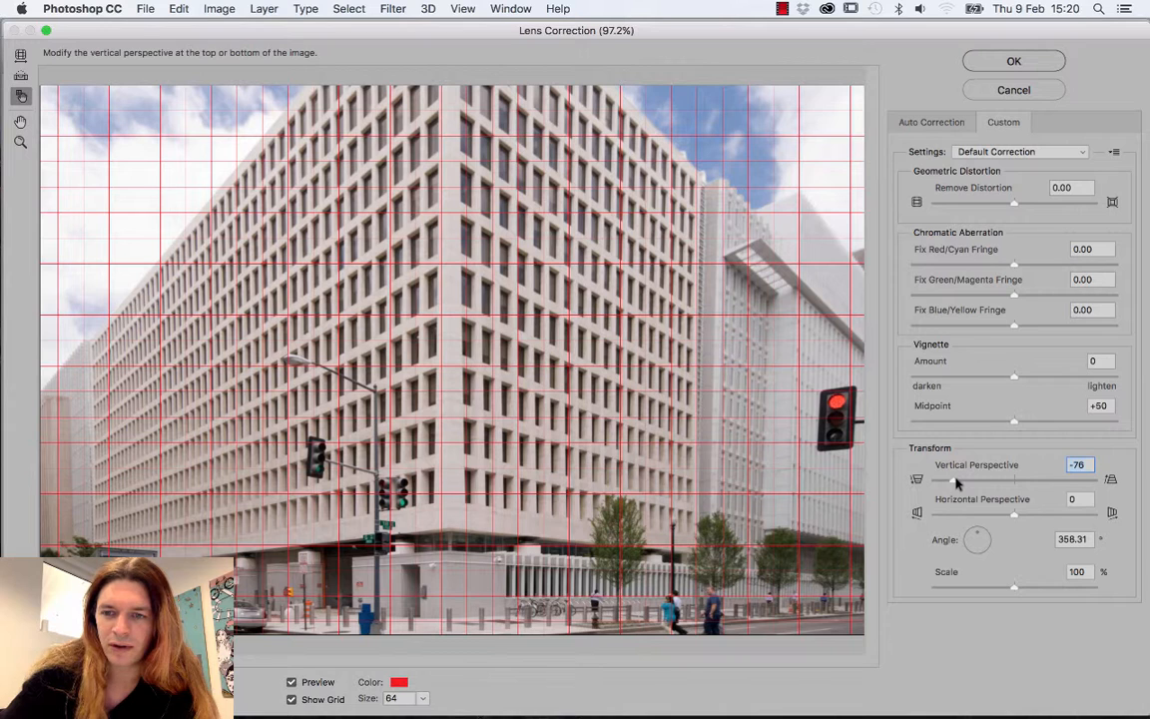
left_click_drag(956, 479, 959, 482)
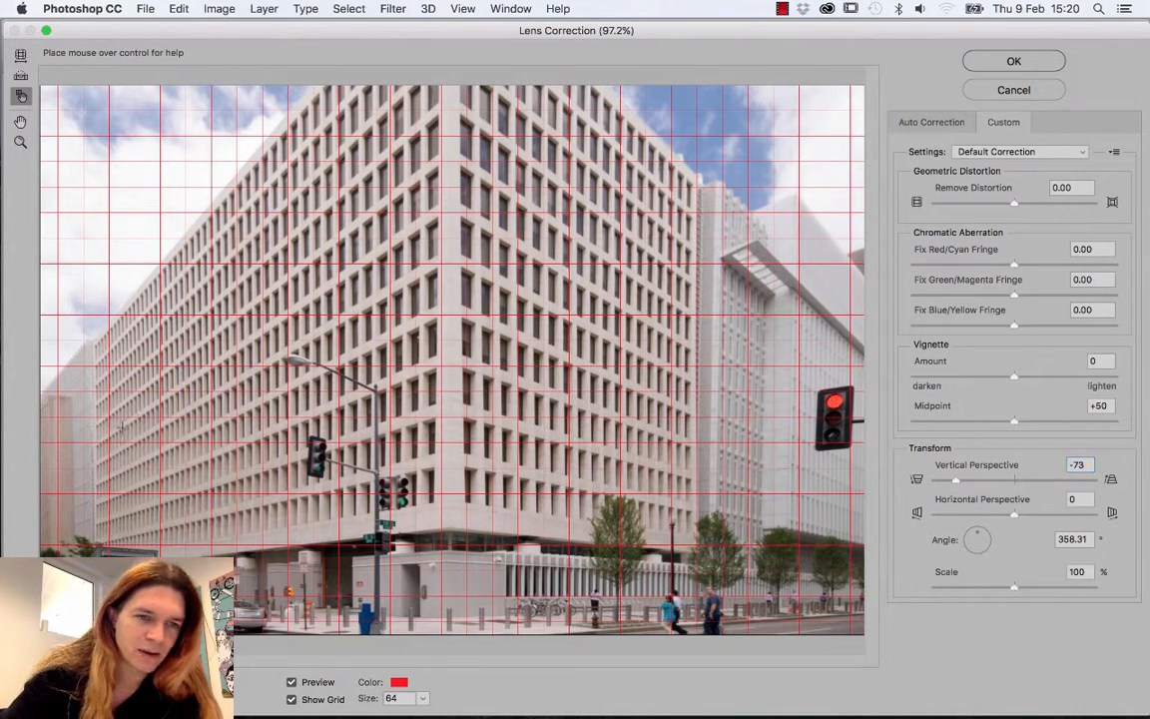
left_click_drag(121, 427, 140, 431)
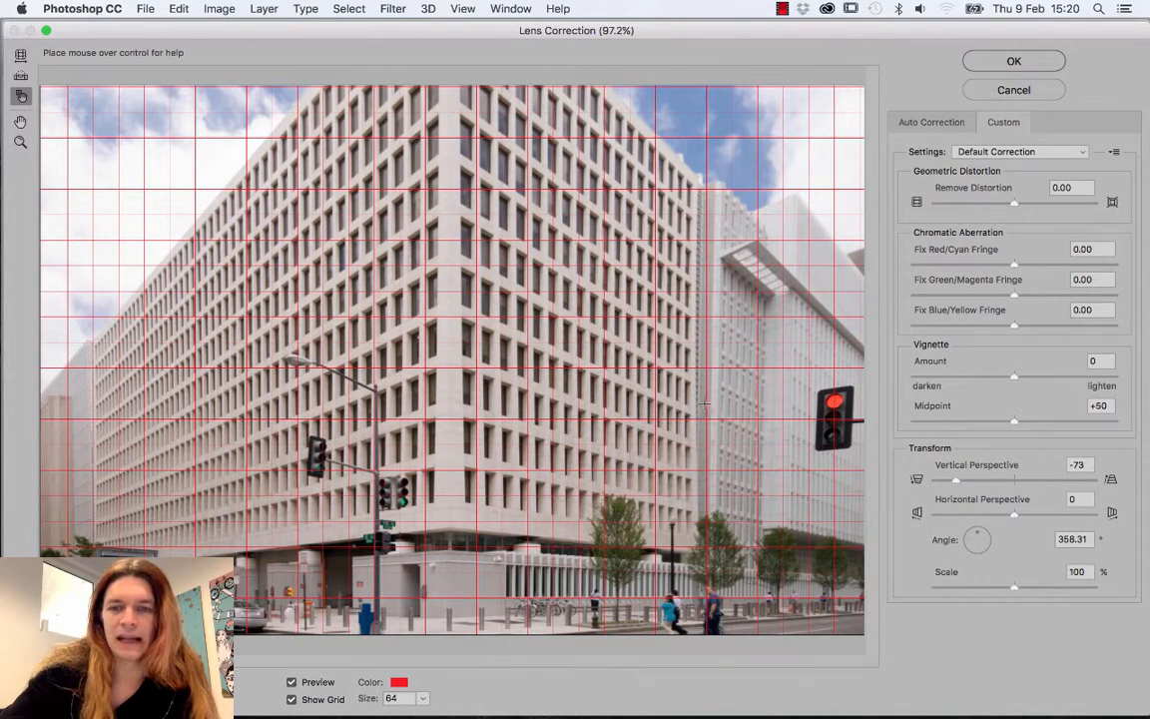
left_click_drag(705, 403, 691, 399)
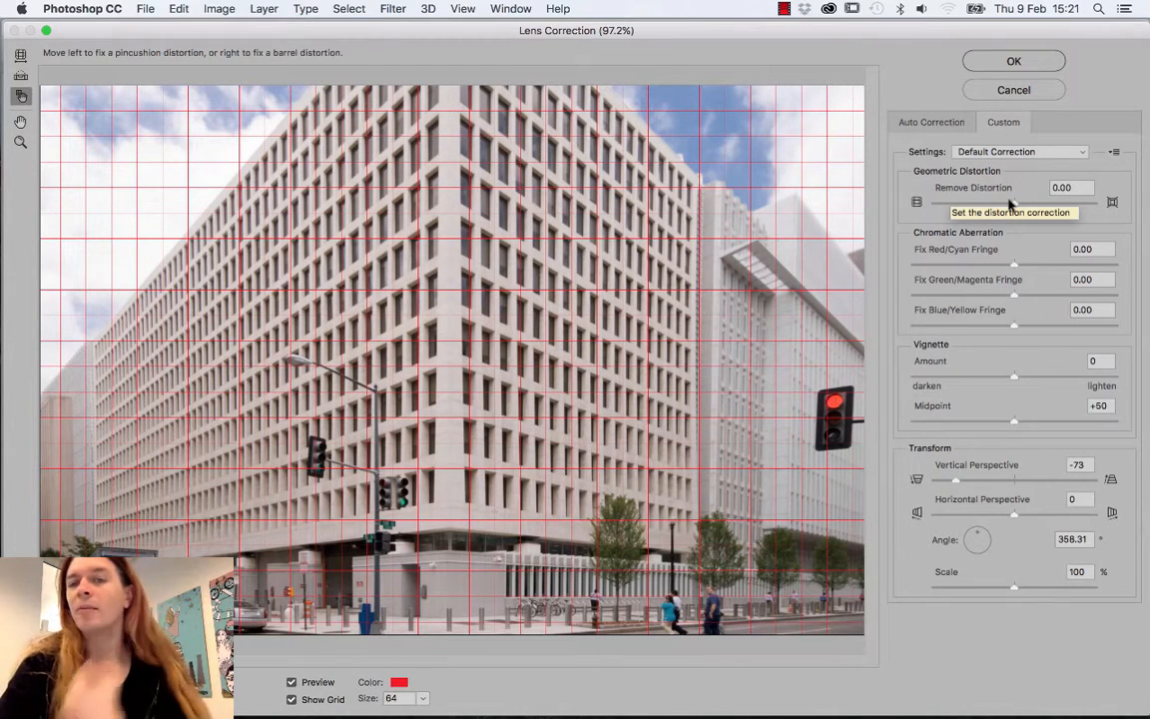
- Try a geometric distortion correction of -2.00 and then -1.00, checking it by shifting the grid against the facade's outer edge
left_click(1010, 203)
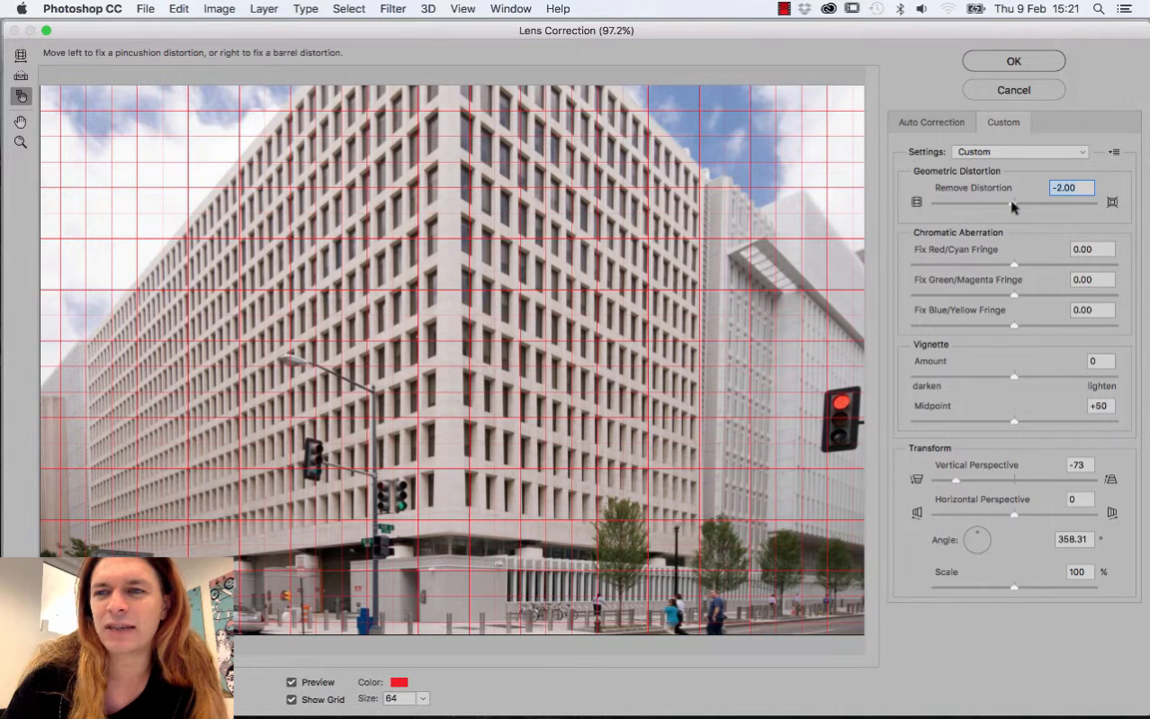
key("Up")
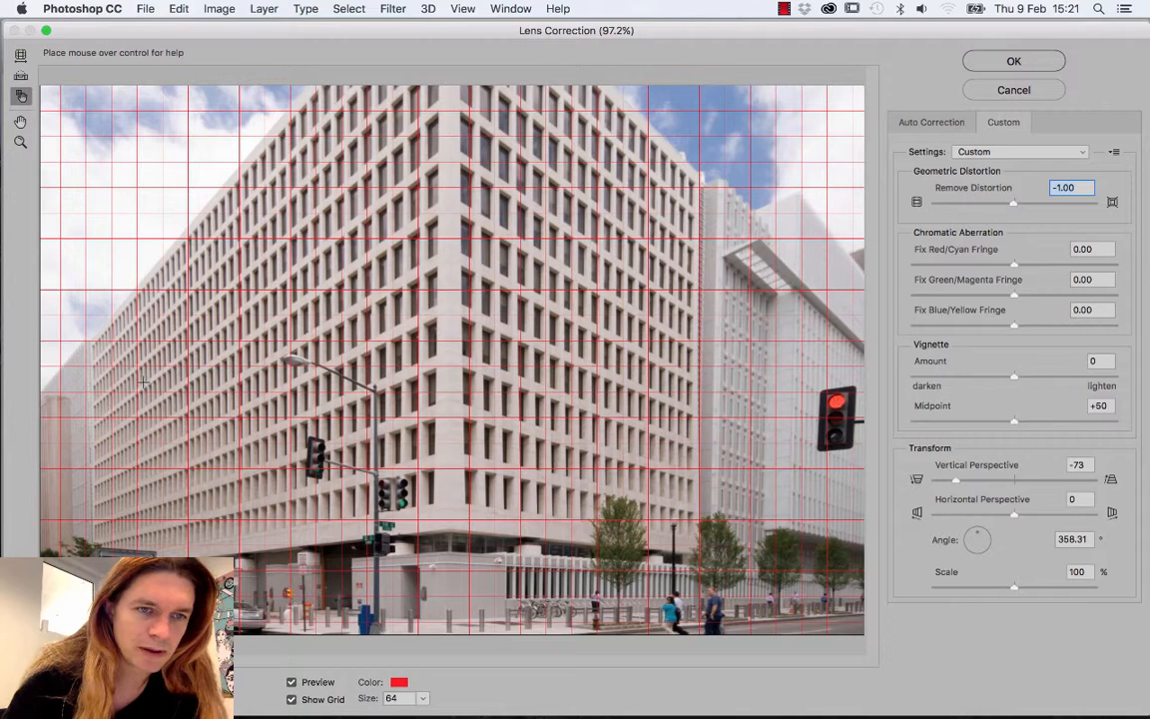
left_click_drag(123, 389, 131, 393)
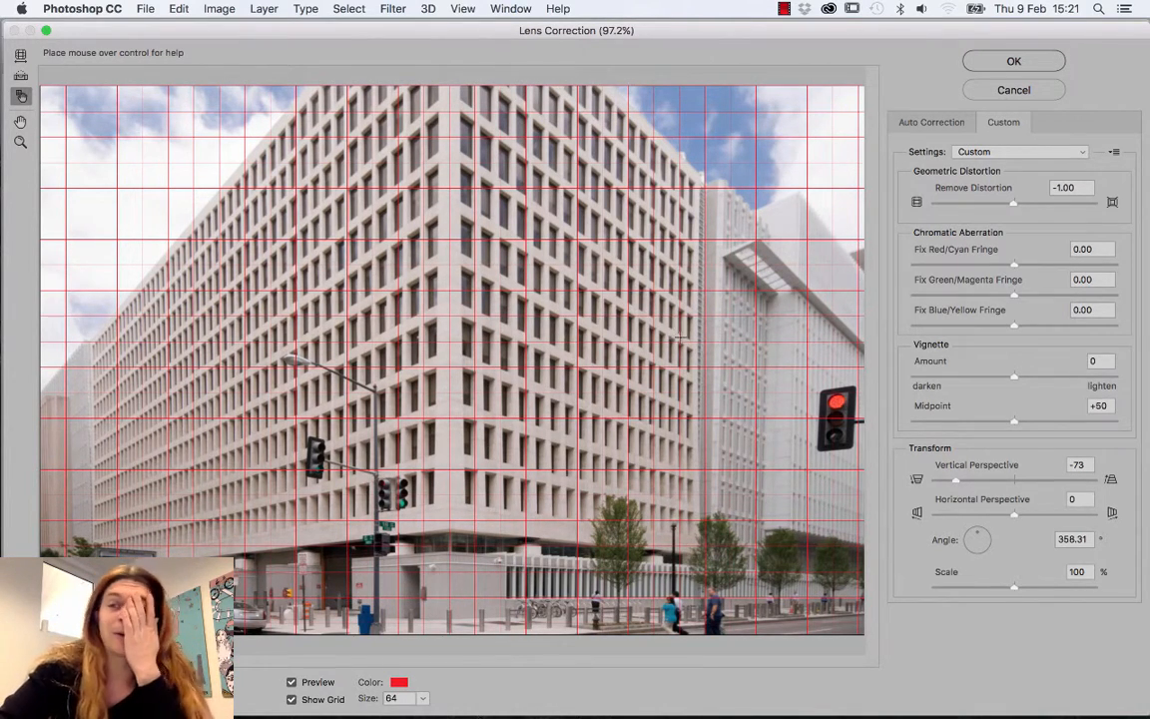
- Set the geometric distortion correction to -0.50, realign the grid with the facade's outer edge, and apply the lens correction
left_click(1074, 189)
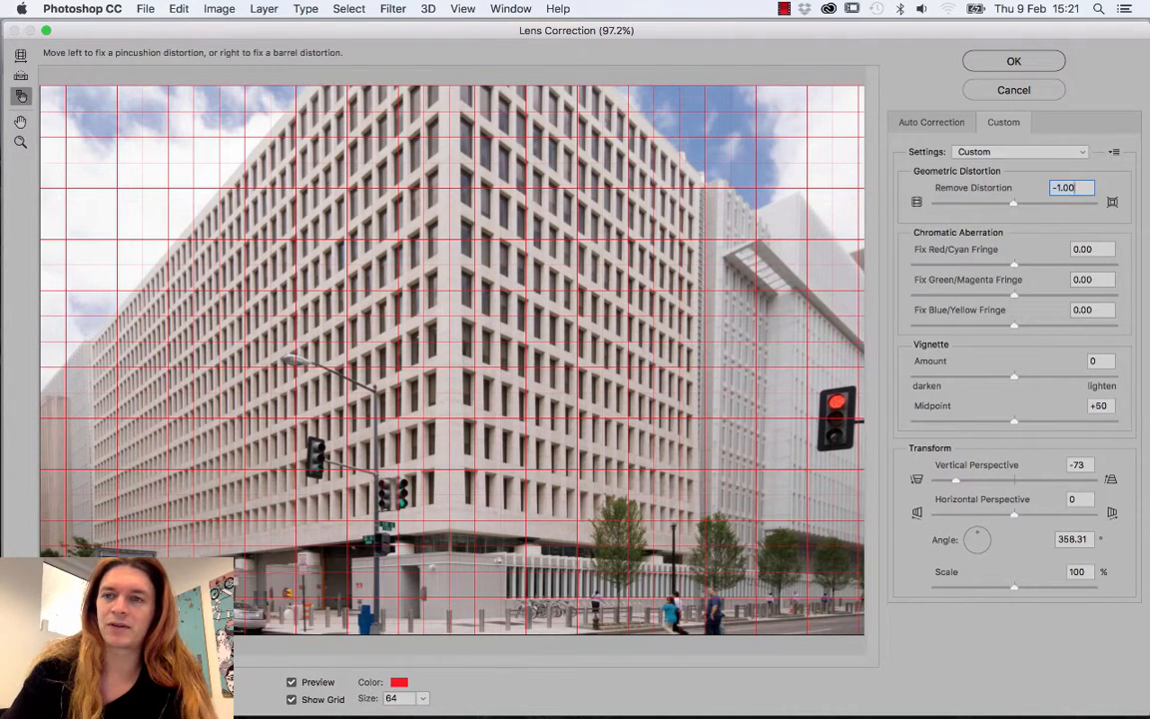
key("BackSpace")
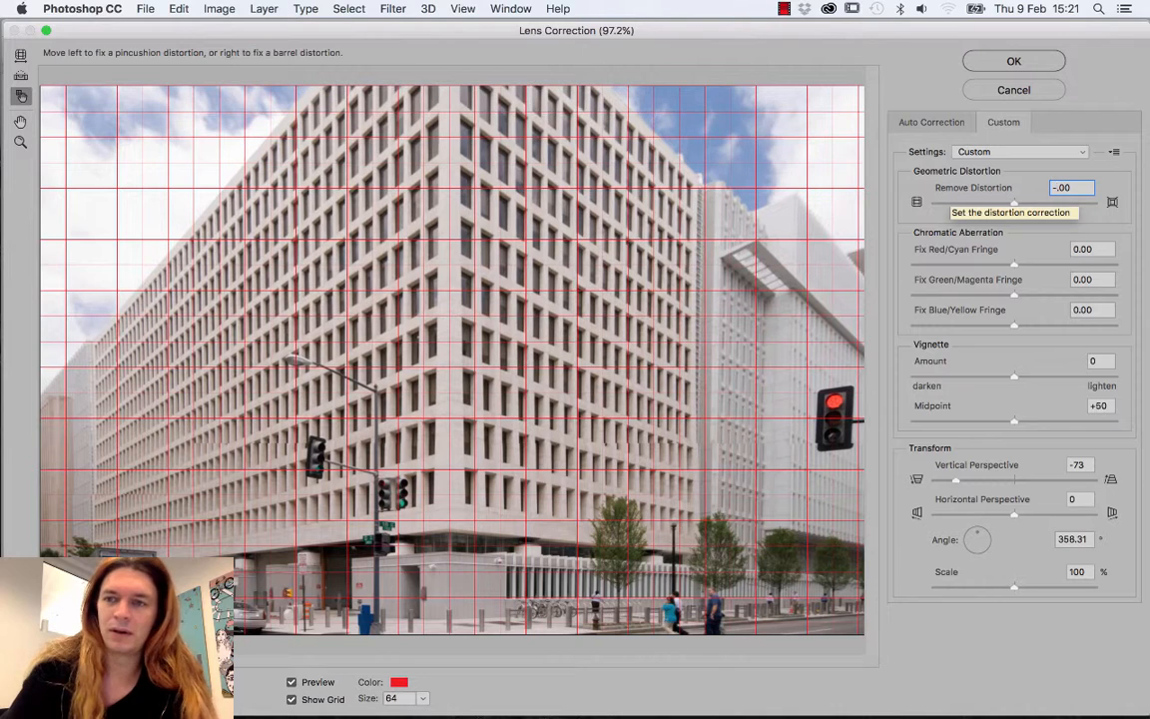
type("0.")
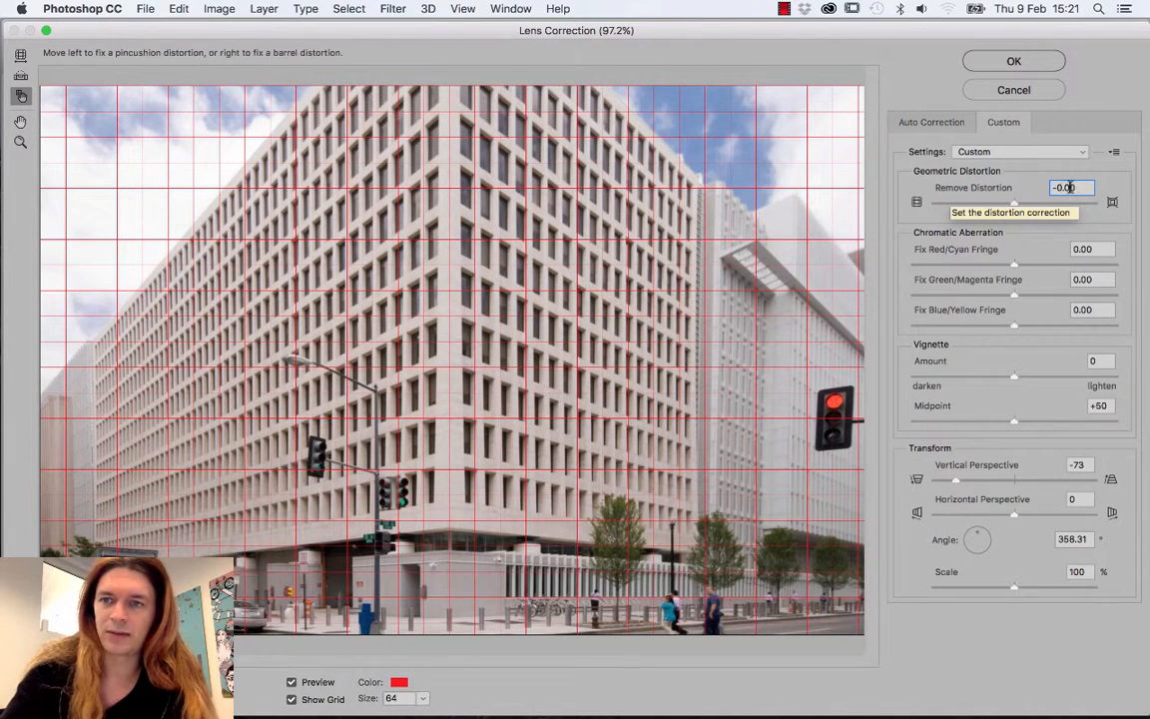
type("5")
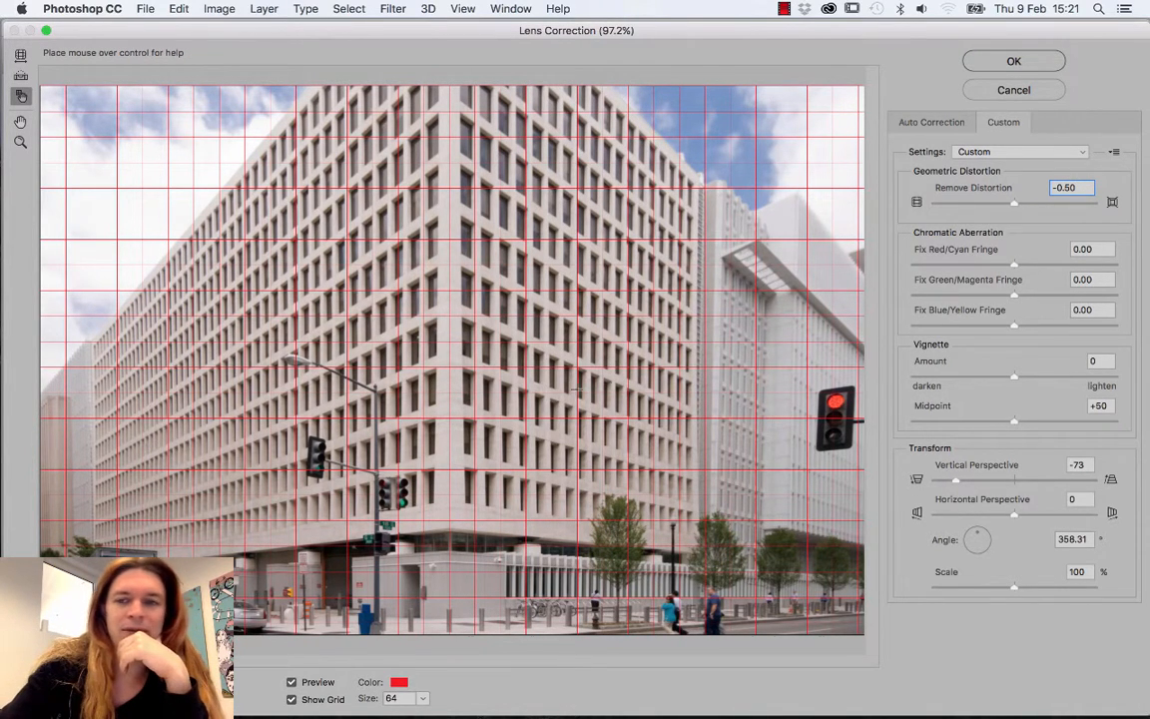
left_click_drag(702, 342, 696, 346)
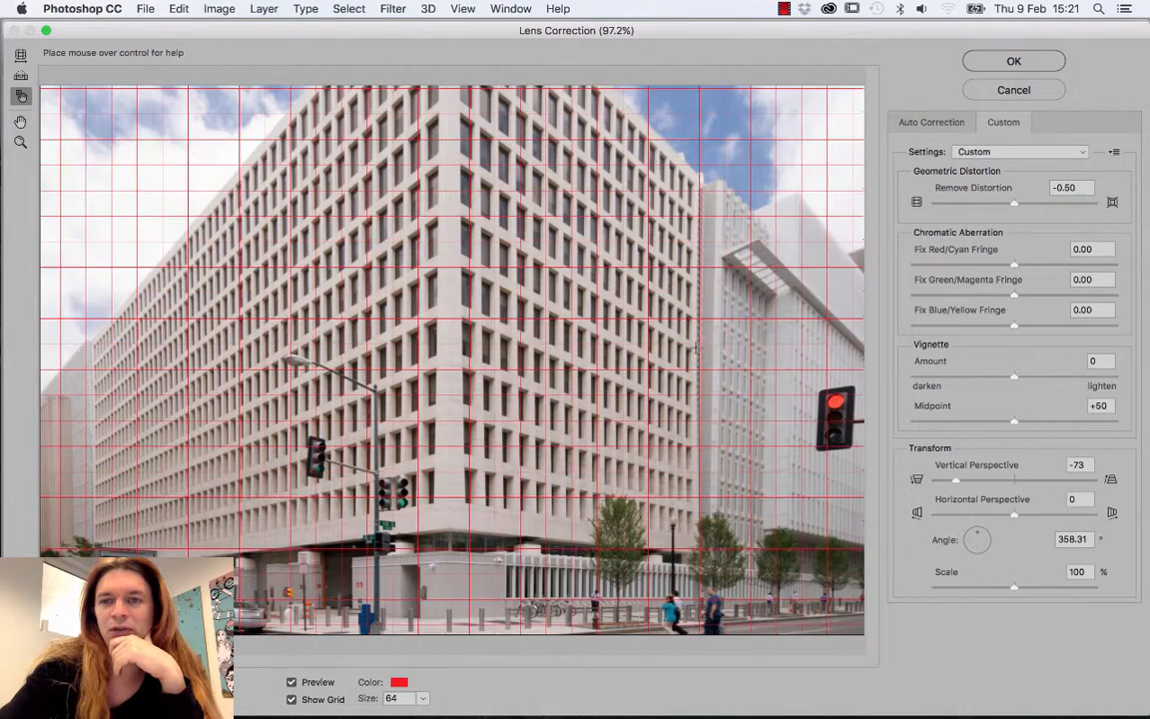
left_click(1013, 61)
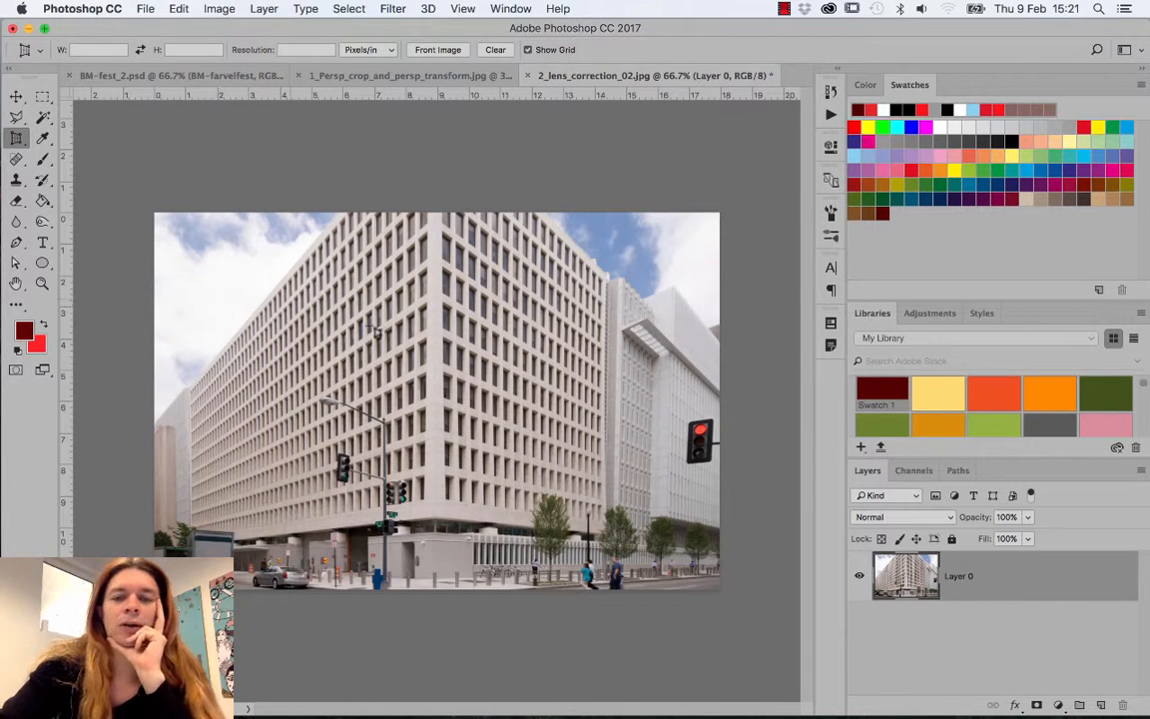
- Compare the building photo before and after the lens correction by undoing and restoring it, keeping the corrected version
key("super+z")
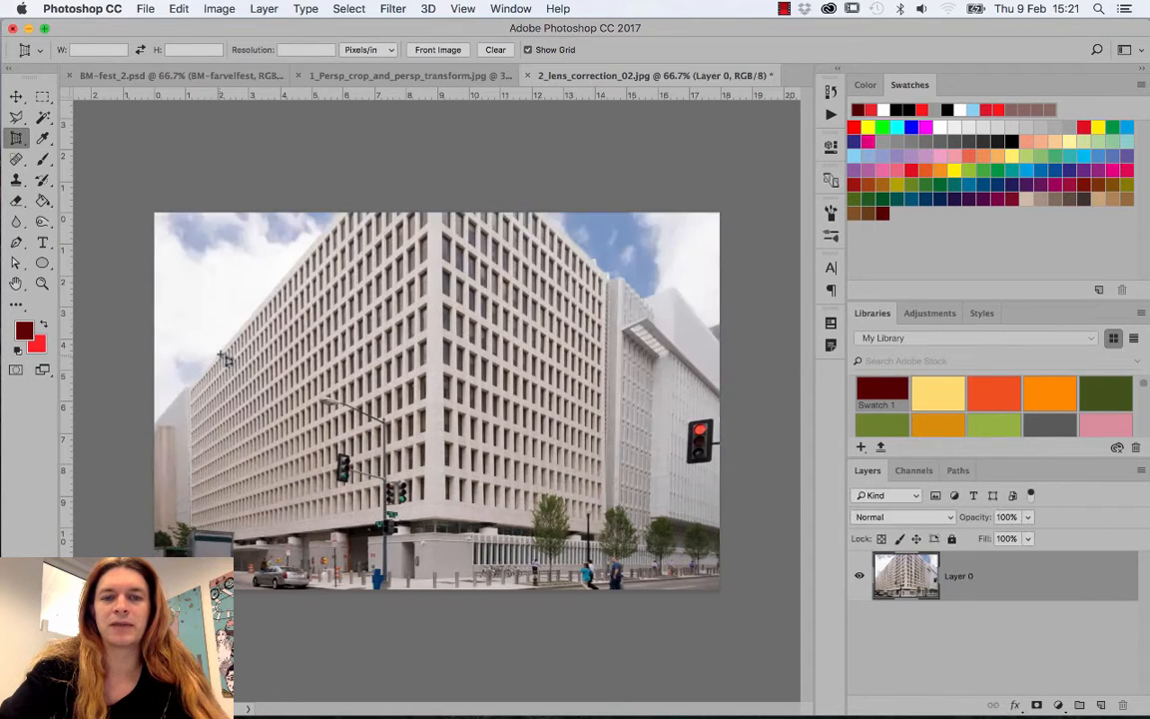
key("super+z")
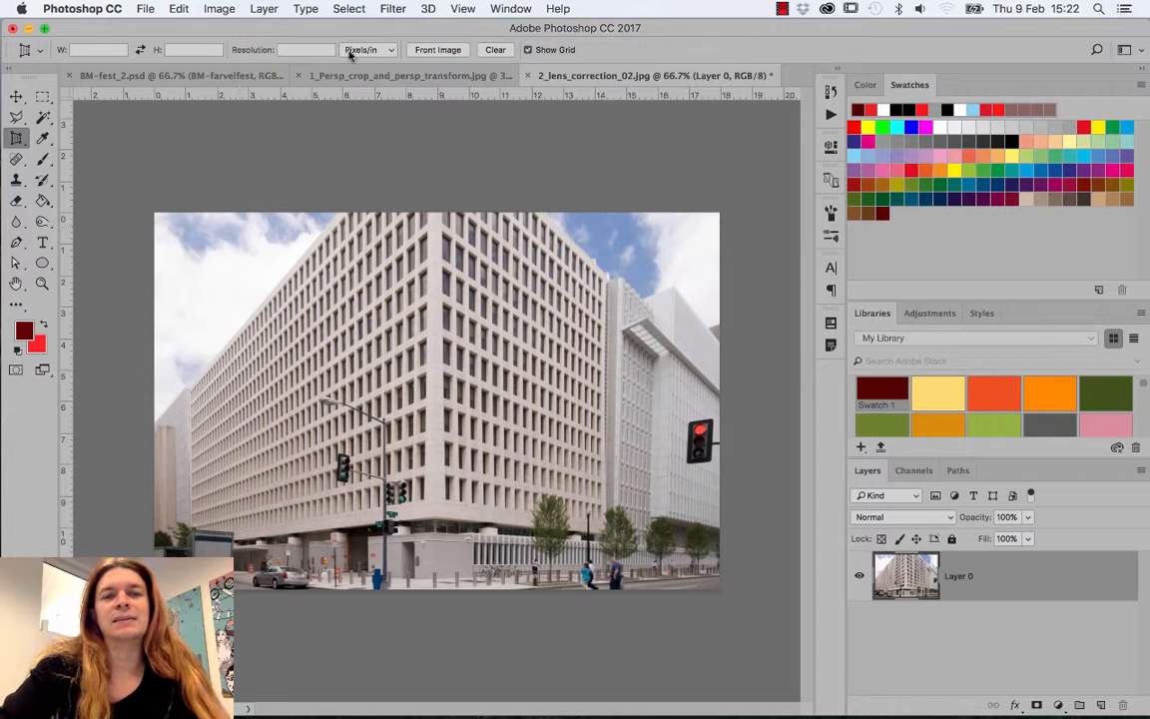
left_click(392, 8)
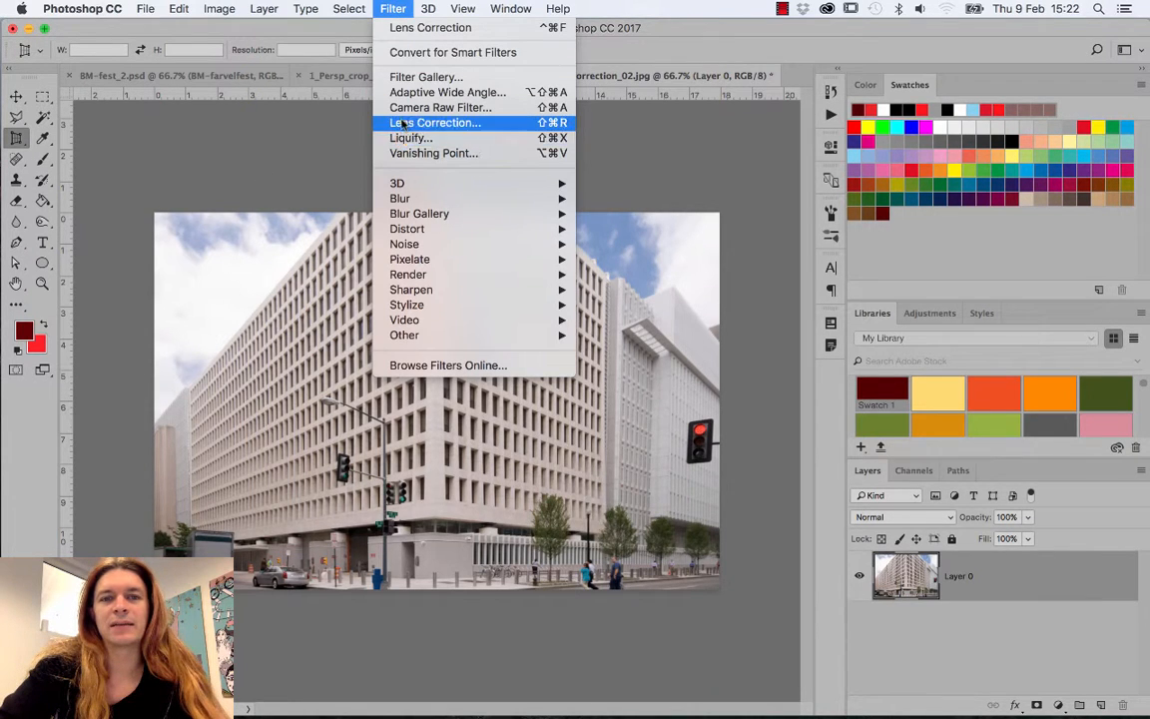
left_click(398, 6)
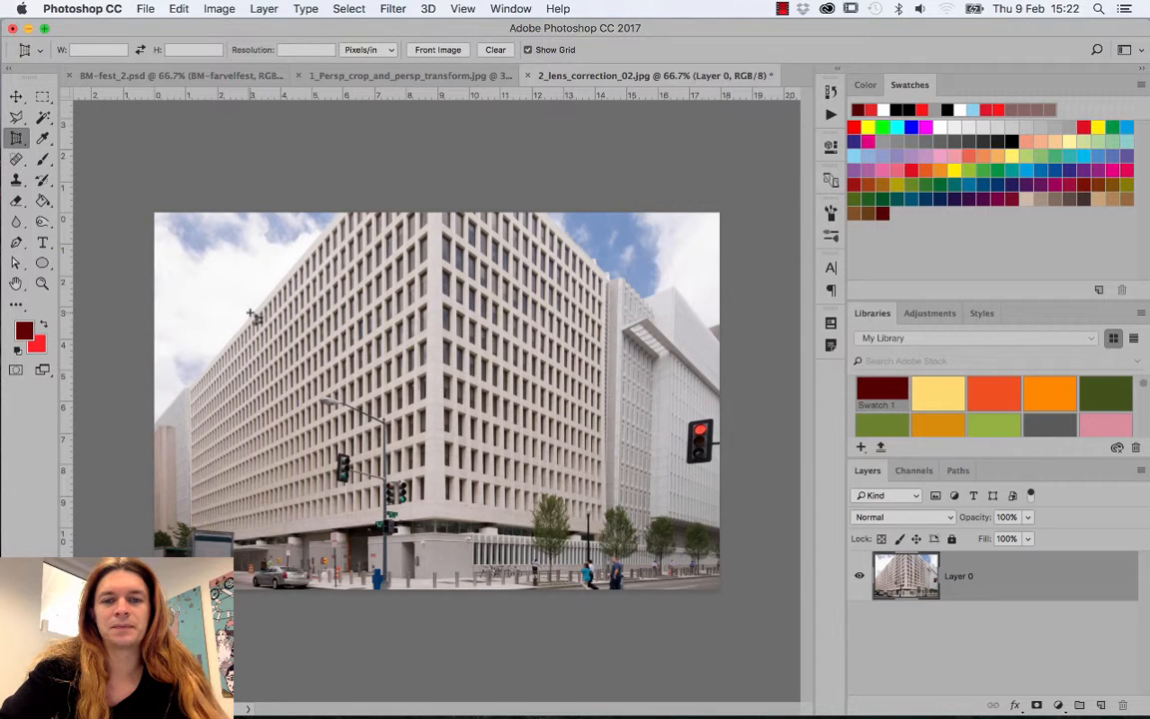
key("F12")
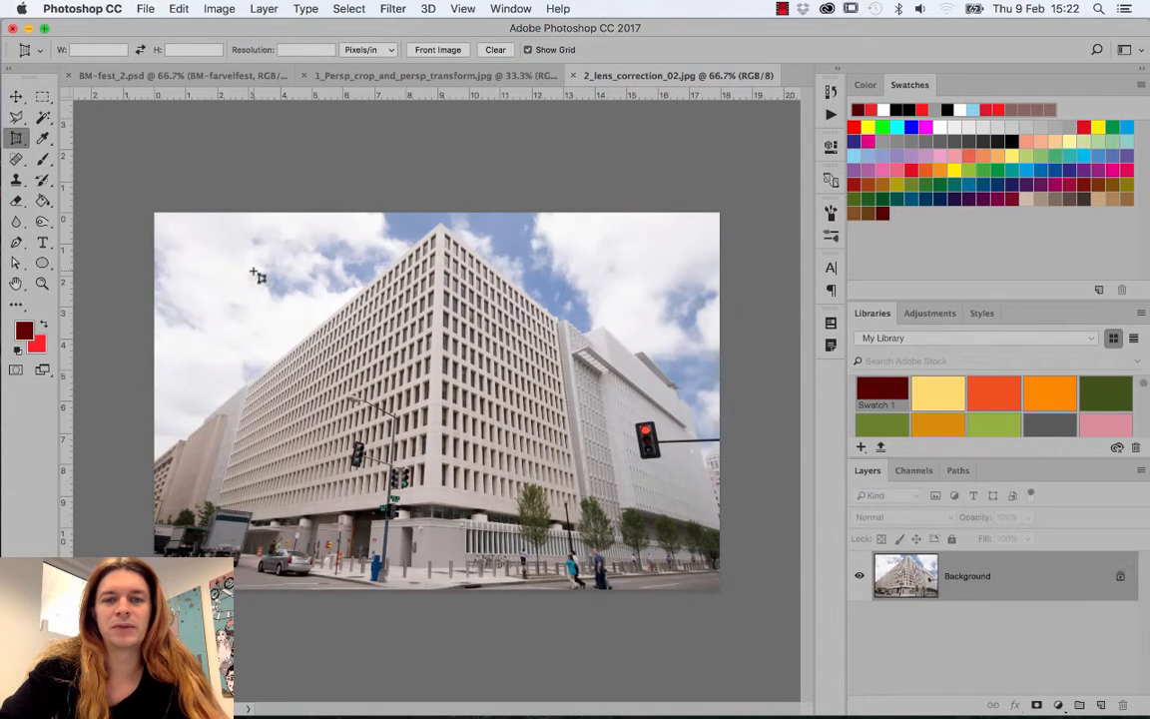
key("super+z")
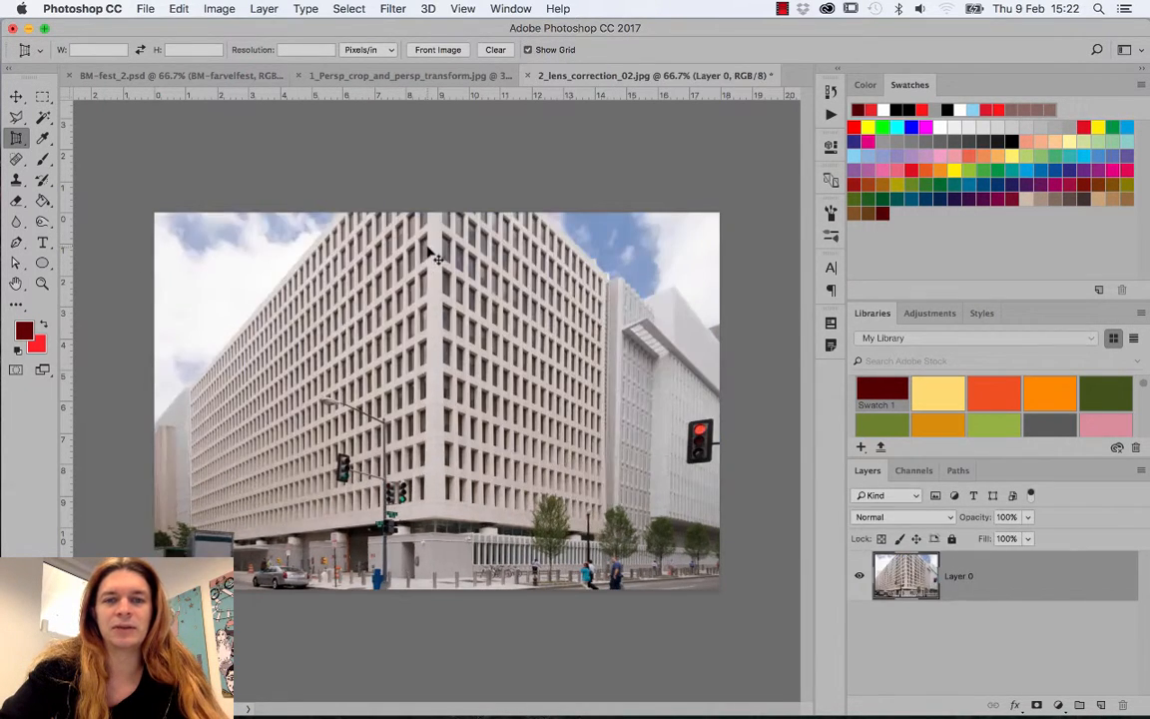
key("super+z")
key("super+z")
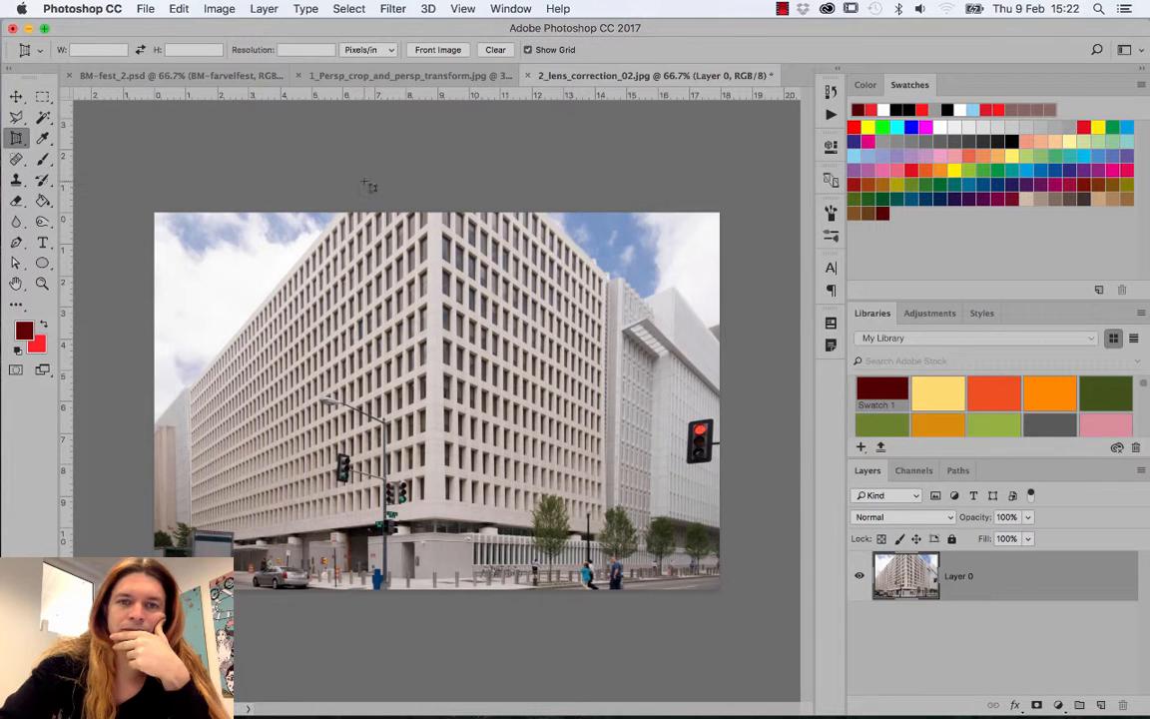
- Try shifting the corrected building layer slightly downward on the canvas, and undo the move
key("v")
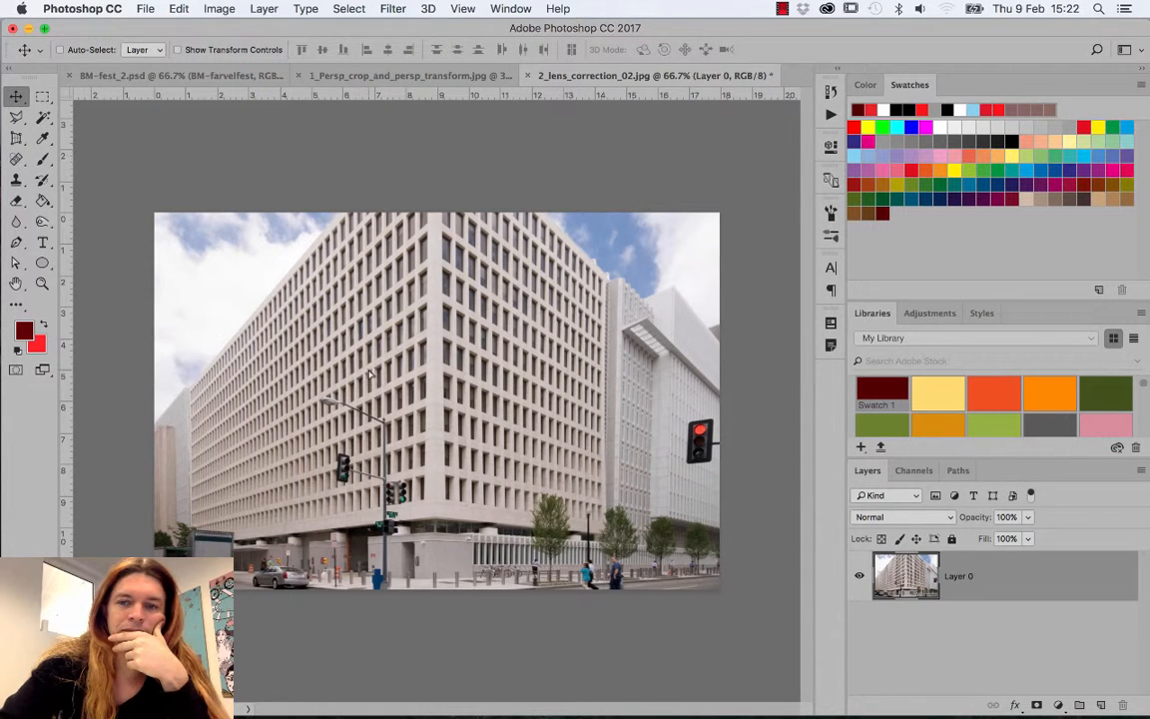
left_click_drag(373, 376, 372, 405)
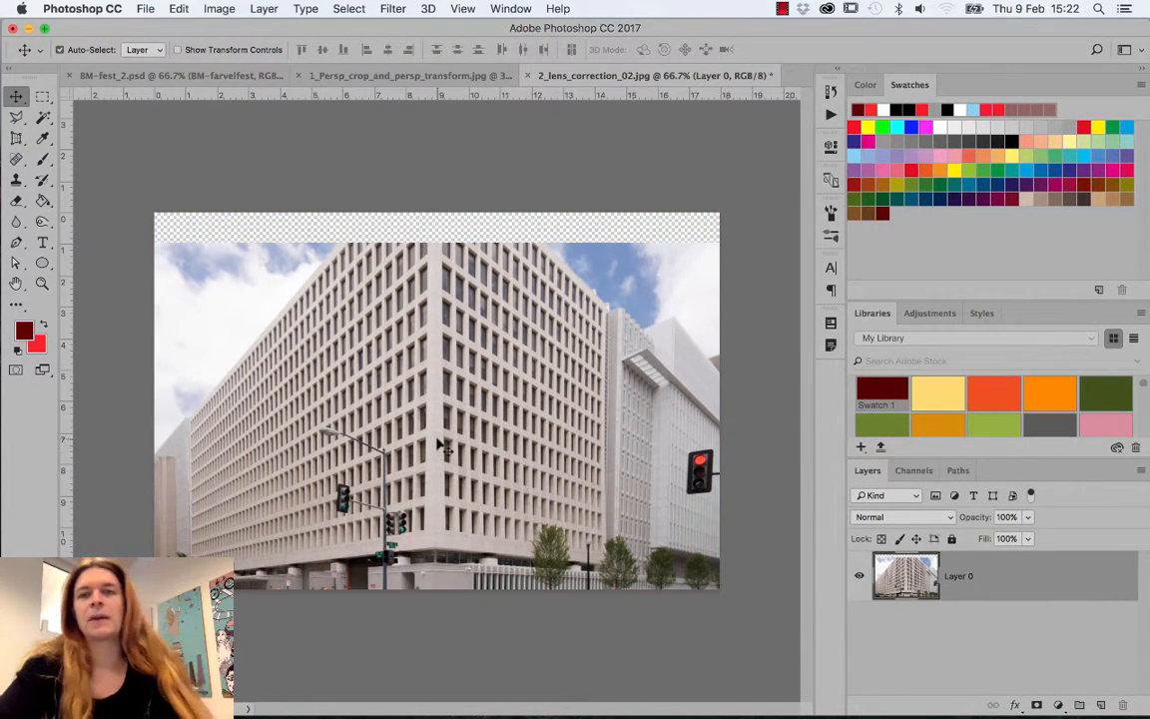
key("super+z")
- Switch to Adobe Bridge and open 3_adaptive_wide_angle.jpg in Photoshop
mouse_move(355, 704)
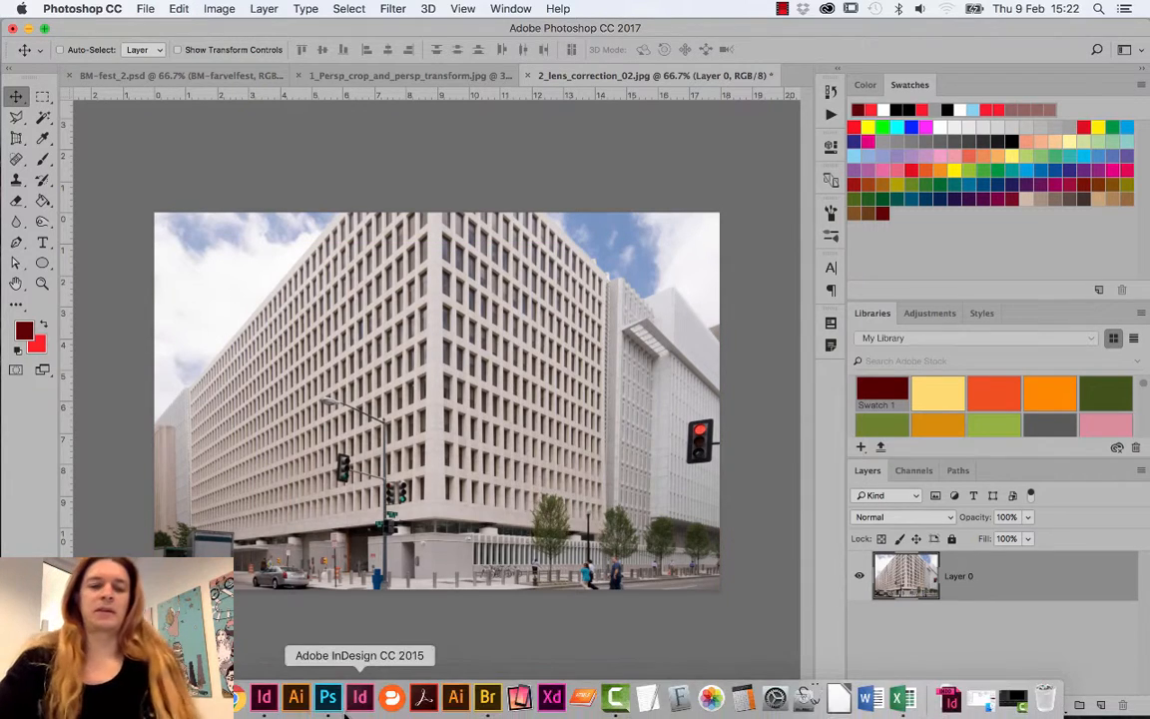
left_click(489, 699)
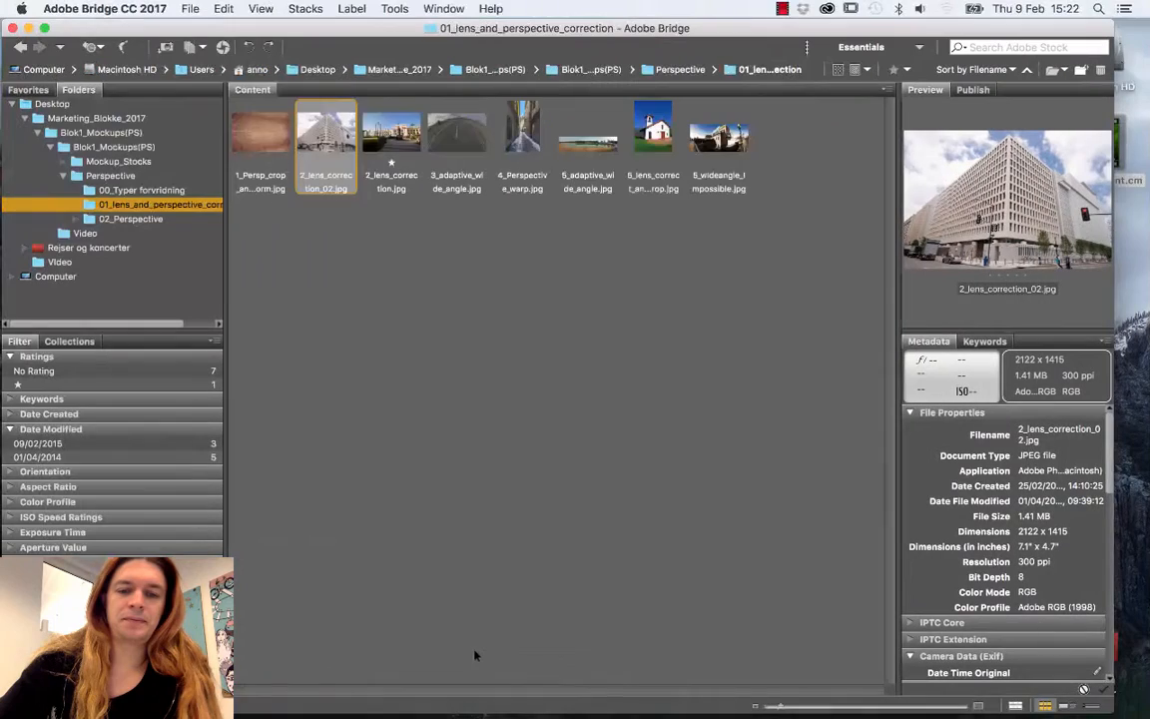
left_click(444, 140)
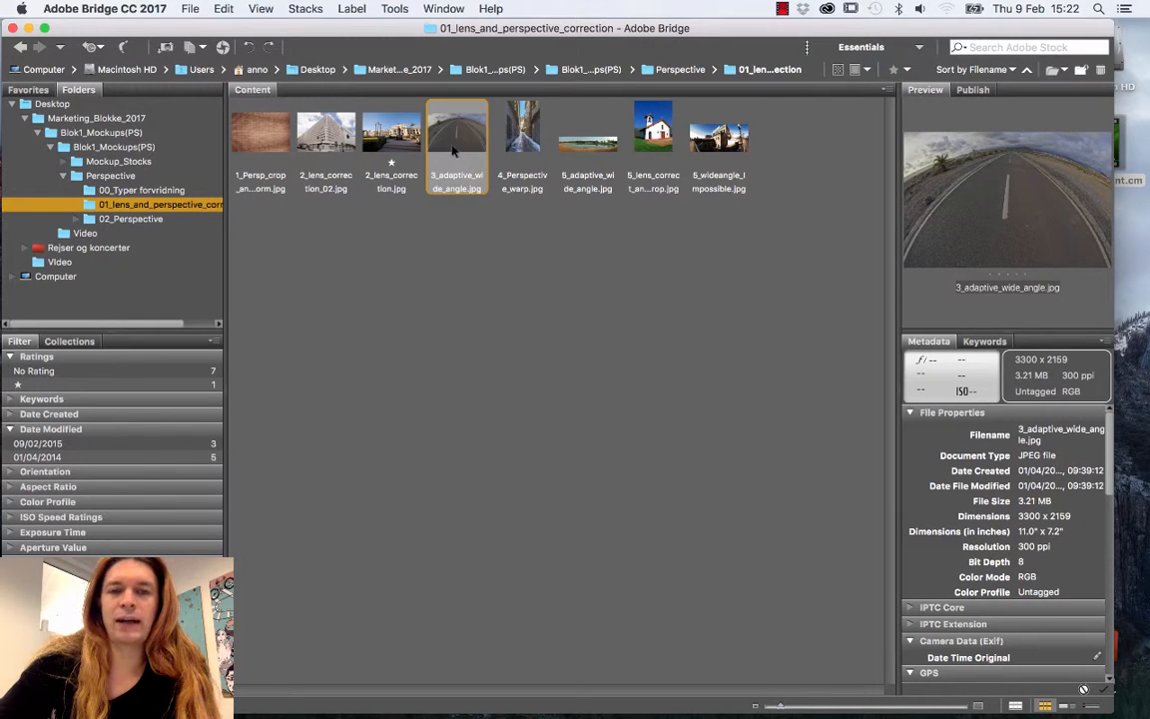
double_click(454, 140)
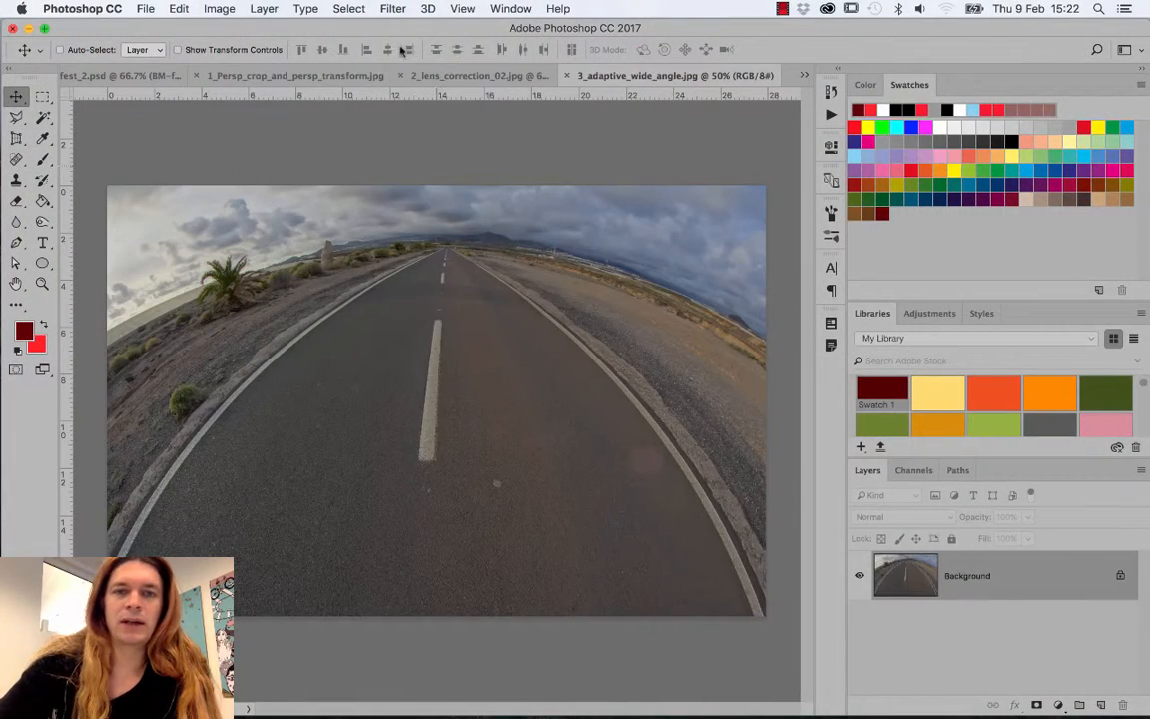
- In the Adaptive Wide Angle filter, add a constraint along the road photo's horizon from edge to edge and fit its midpoint to the skyline
left_click(392, 8)
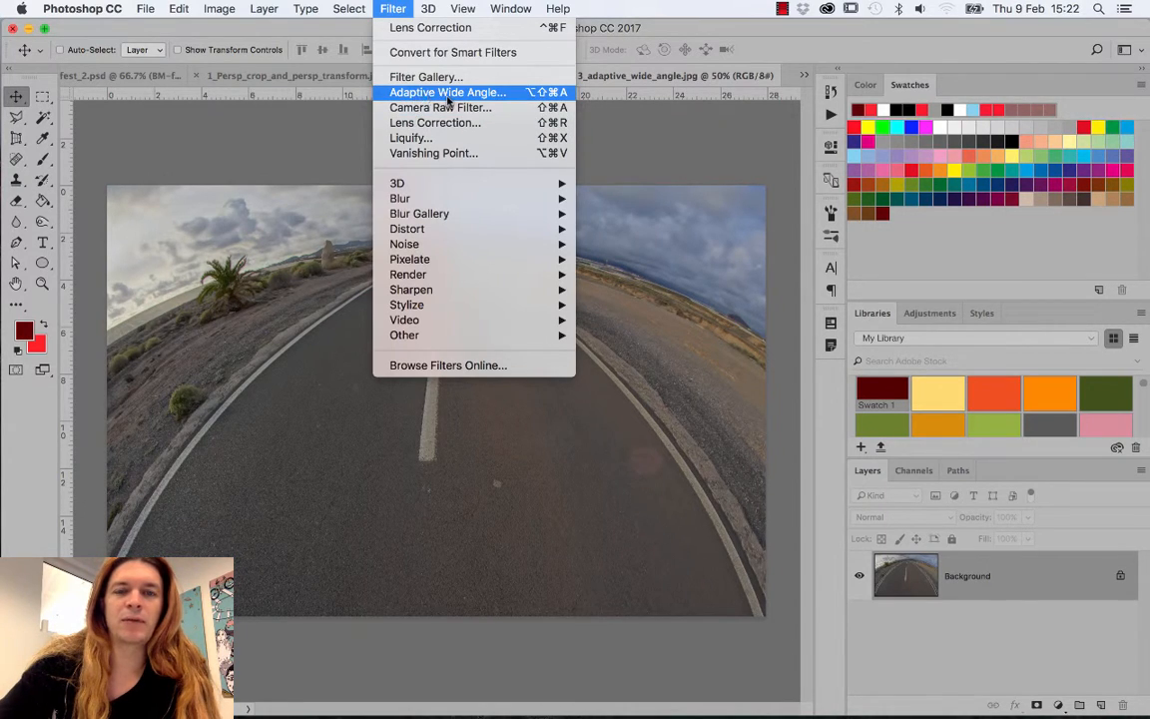
left_click(409, 92)
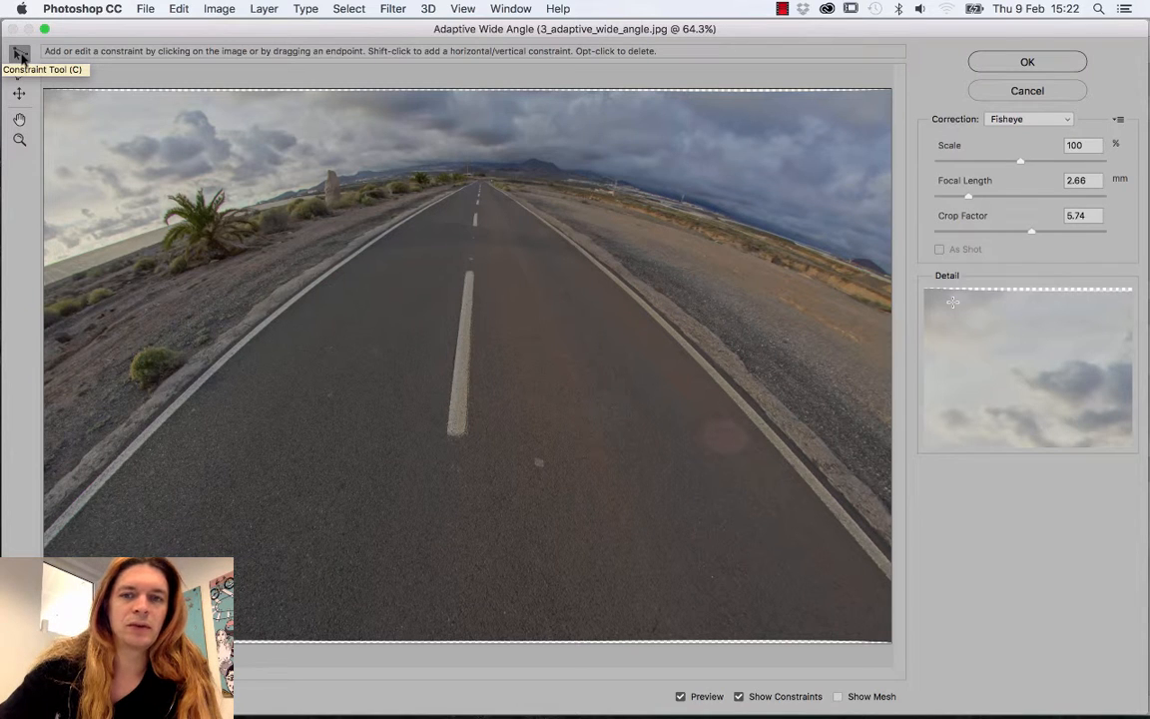
left_click(43, 286)
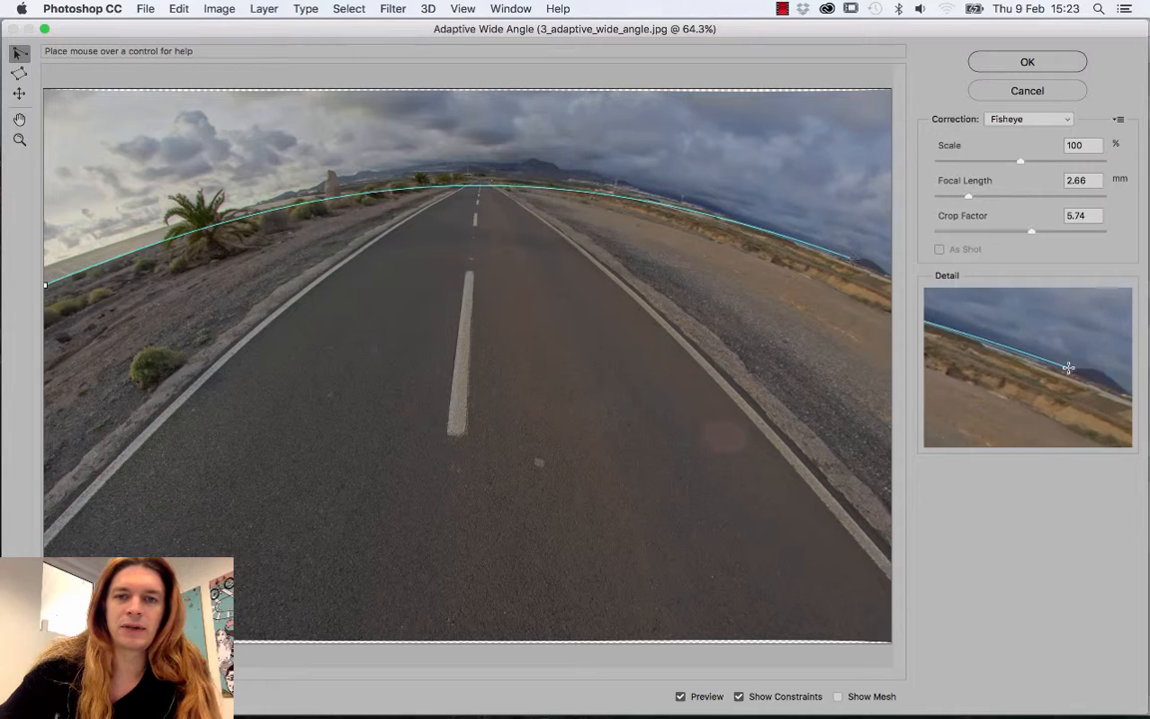
left_click(891, 281)
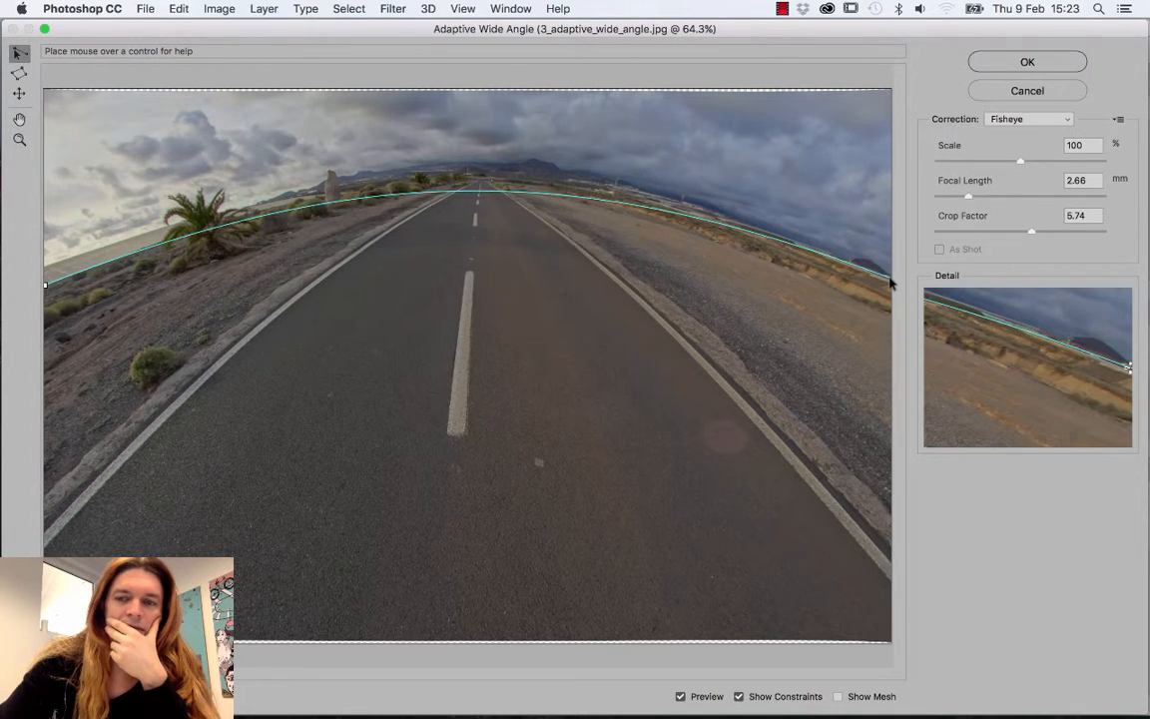
left_click(892, 283)
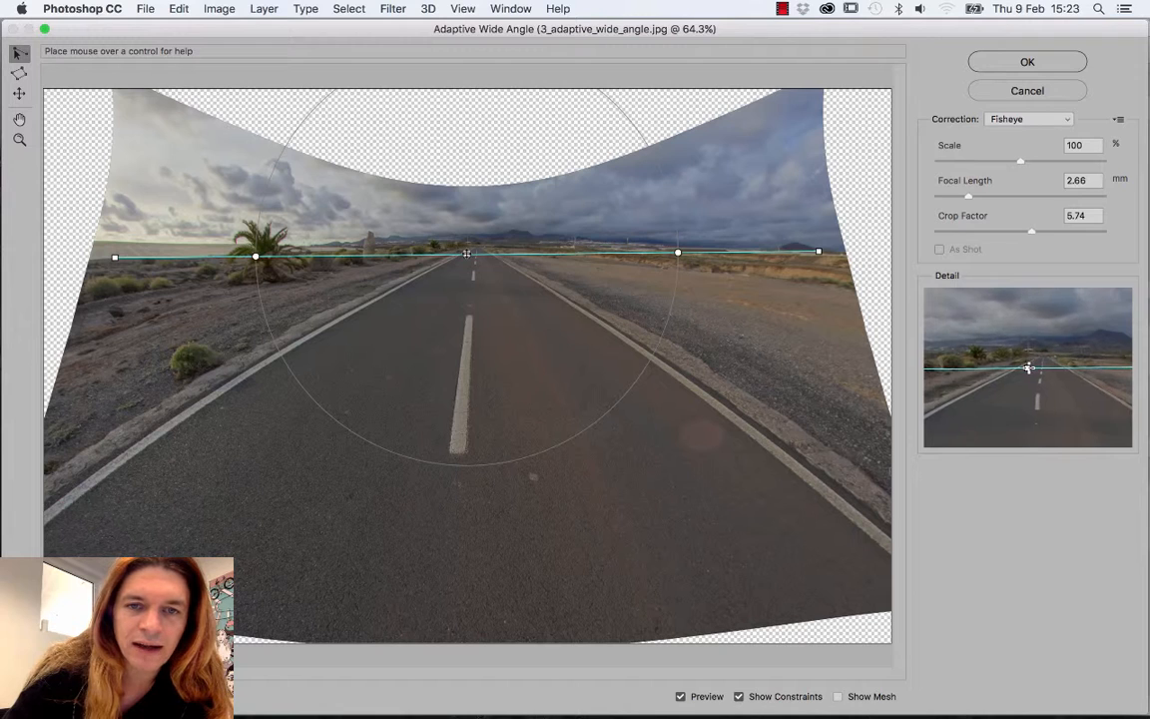
left_click_drag(466, 252, 475, 246)
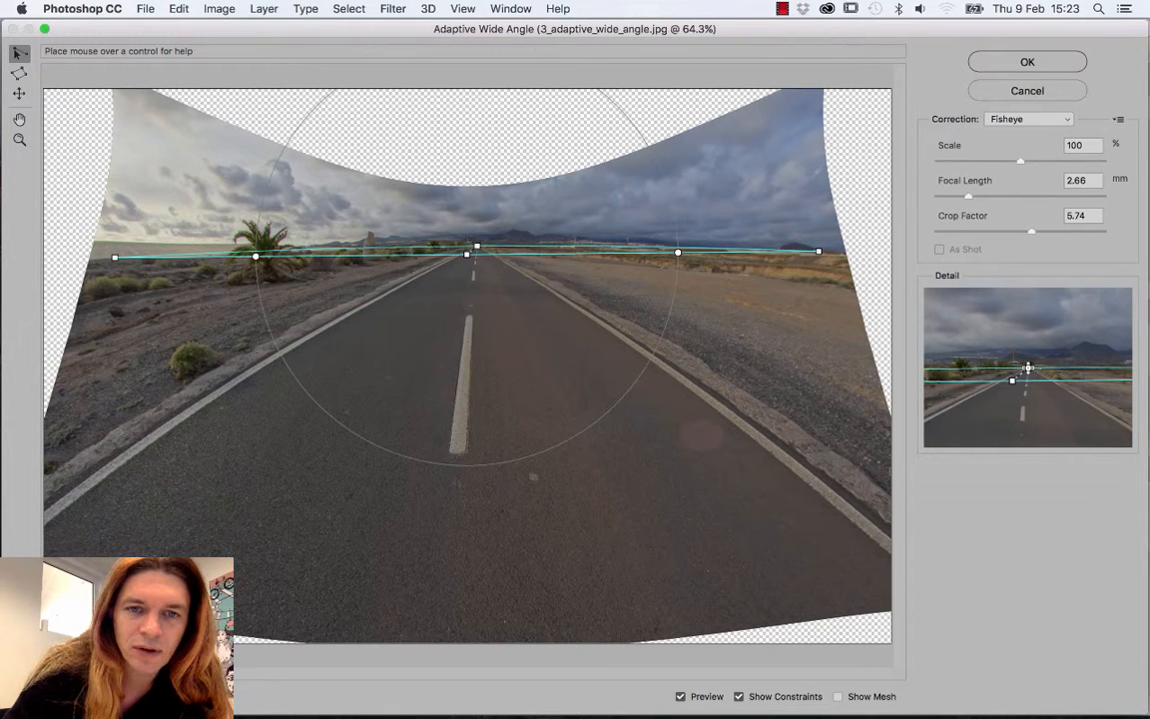
left_click_drag(476, 246, 469, 247)
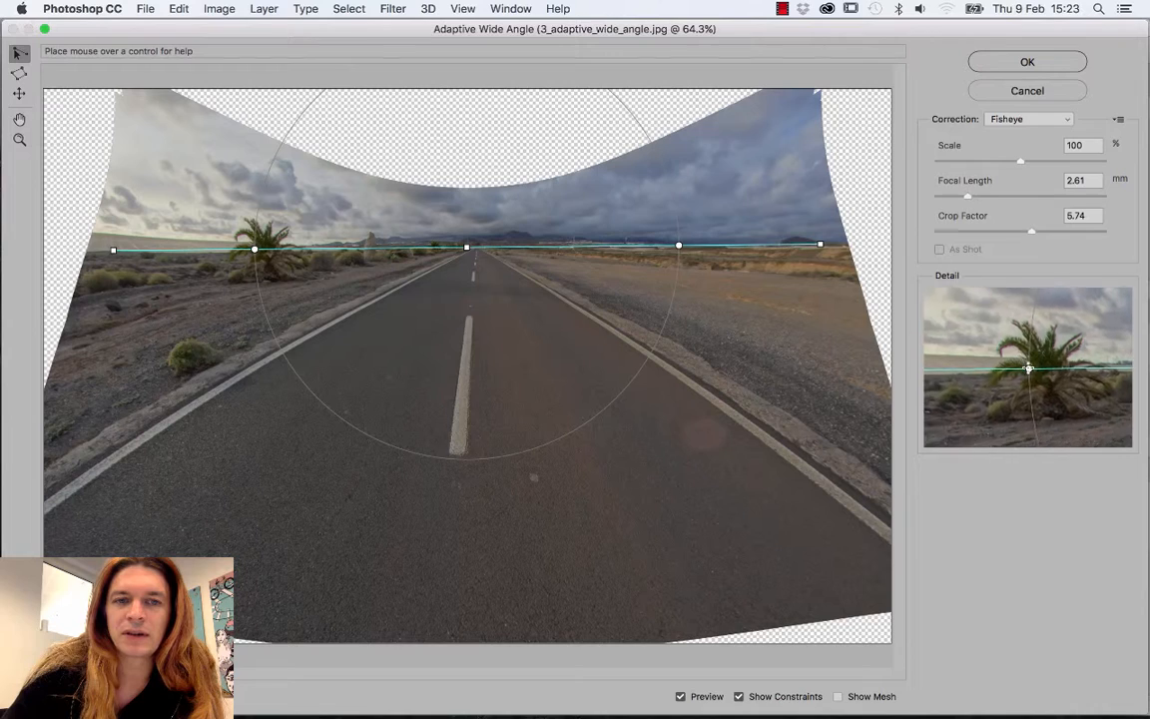
- Rotate the horizon constraint, first trying a tilt, until the horizon is level, and apply the Adaptive Wide Angle correction
left_click_drag(255, 248, 315, 321)
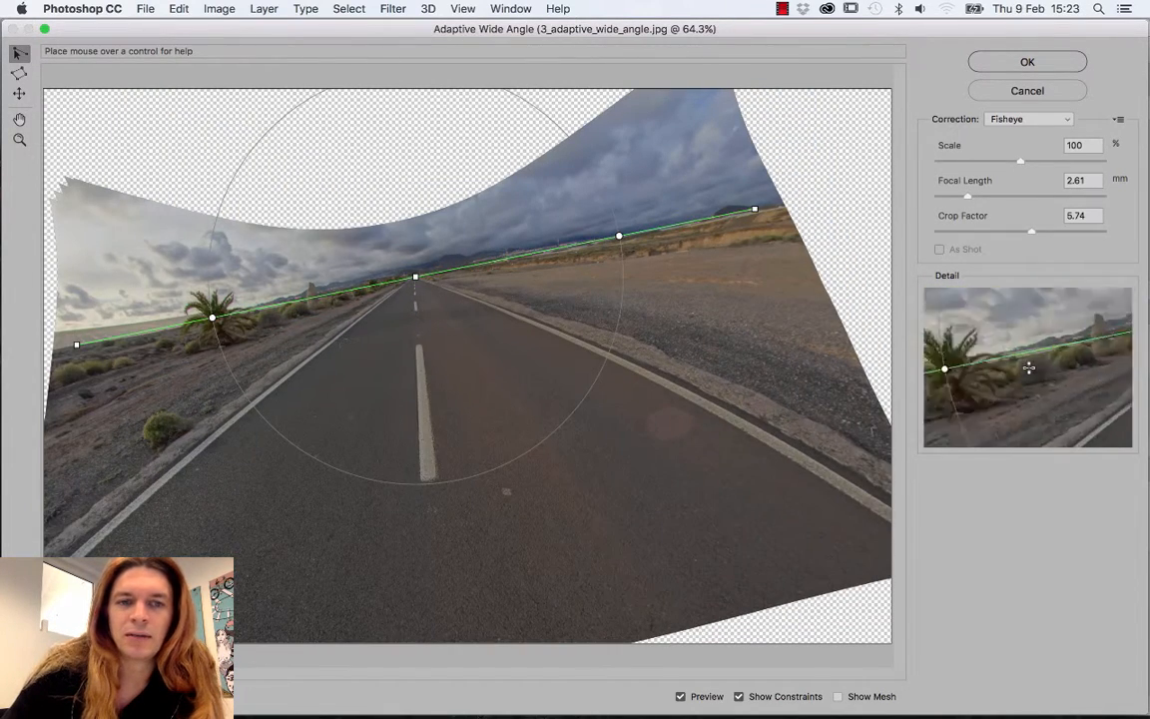
left_click(213, 318)
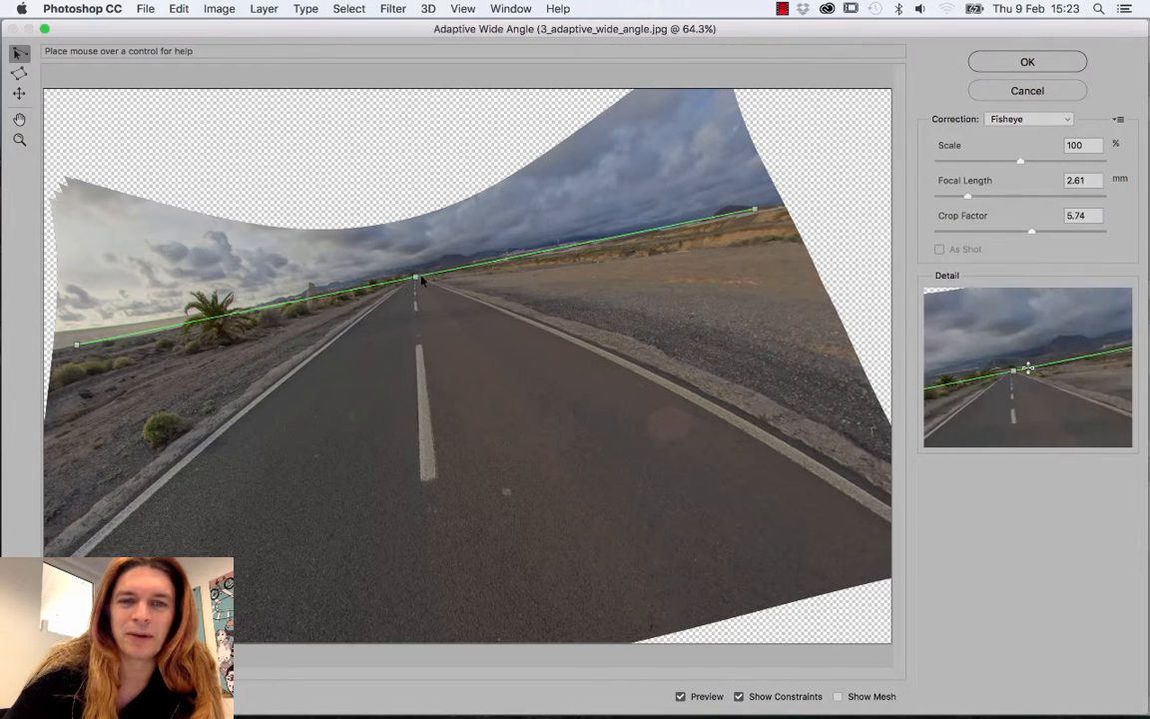
left_click(421, 279)
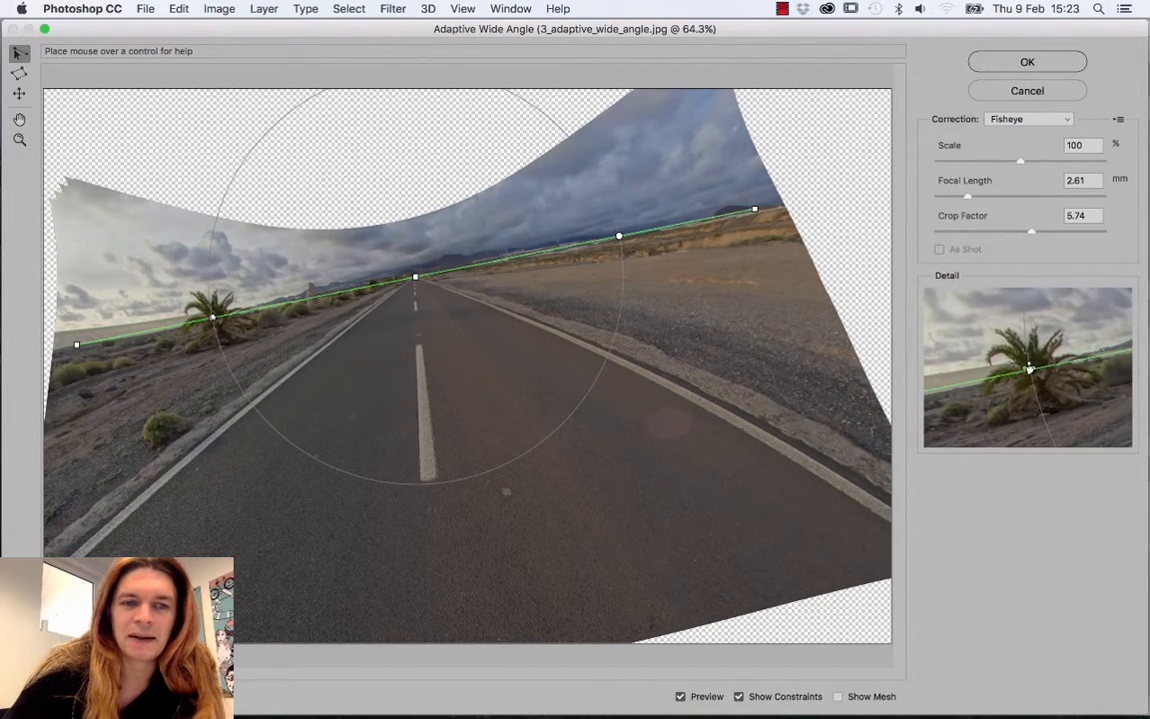
left_click_drag(213, 317, 208, 277)
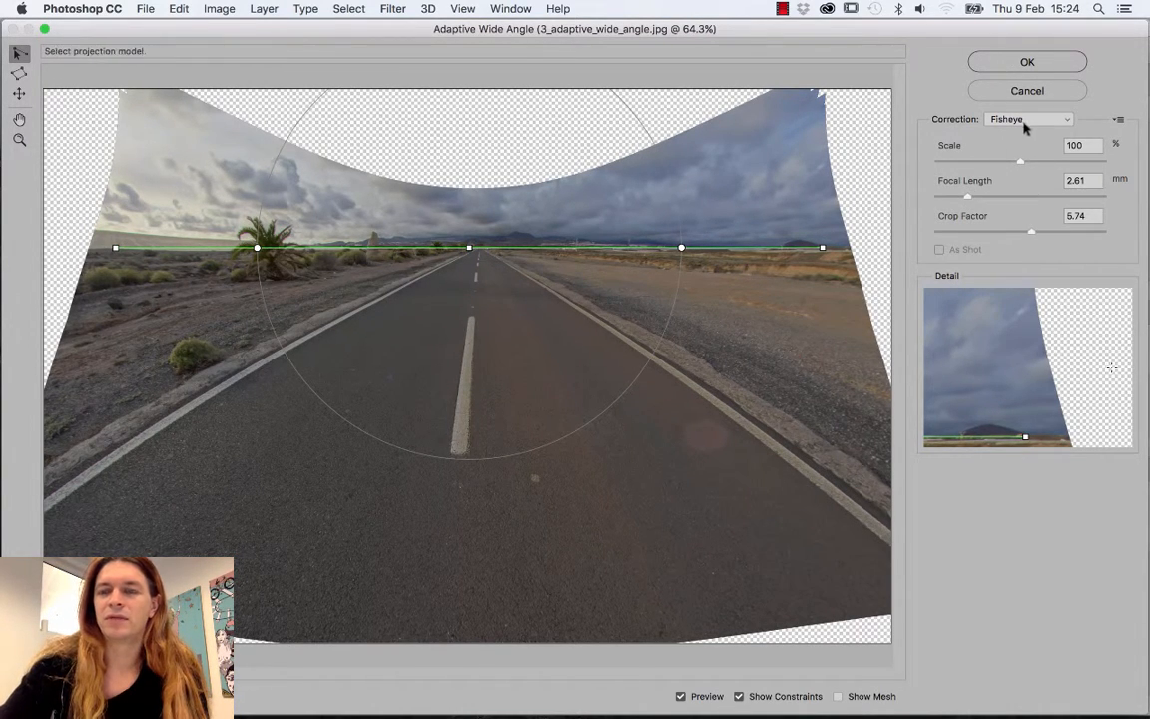
left_click(1028, 62)
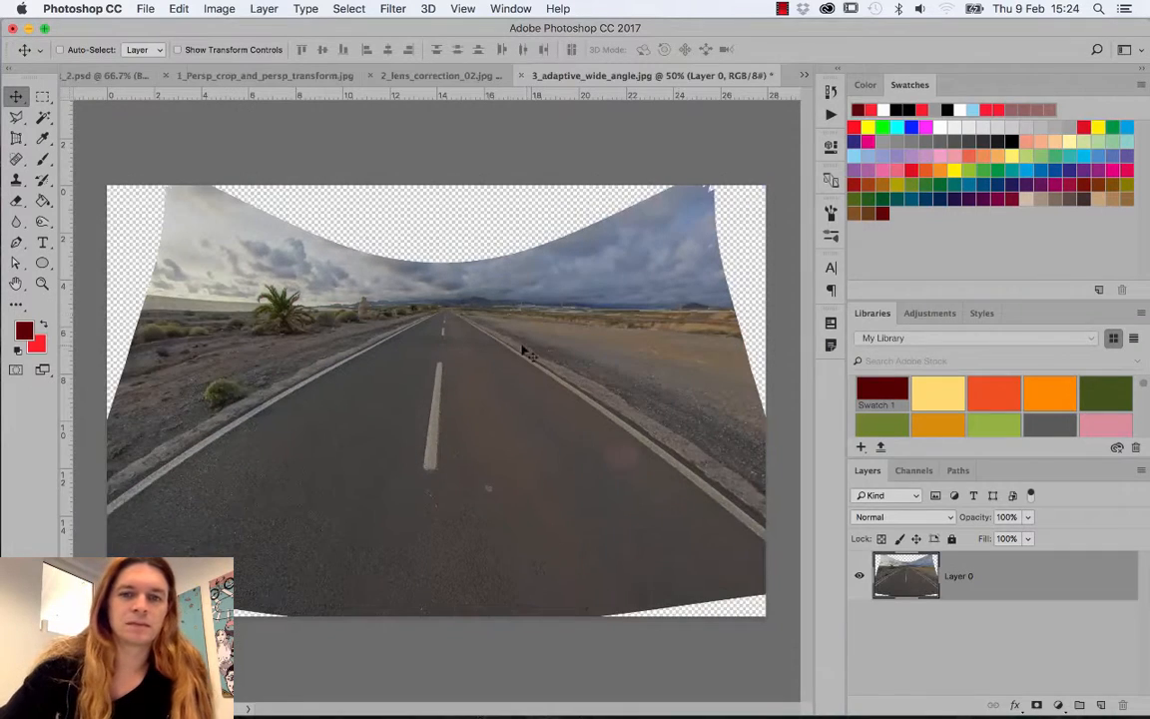
- Crop the road photo to a rectangle below the curved sky gap and inside the transparent edges, keeping Delete Cropped Pixels off
left_click(16, 118)
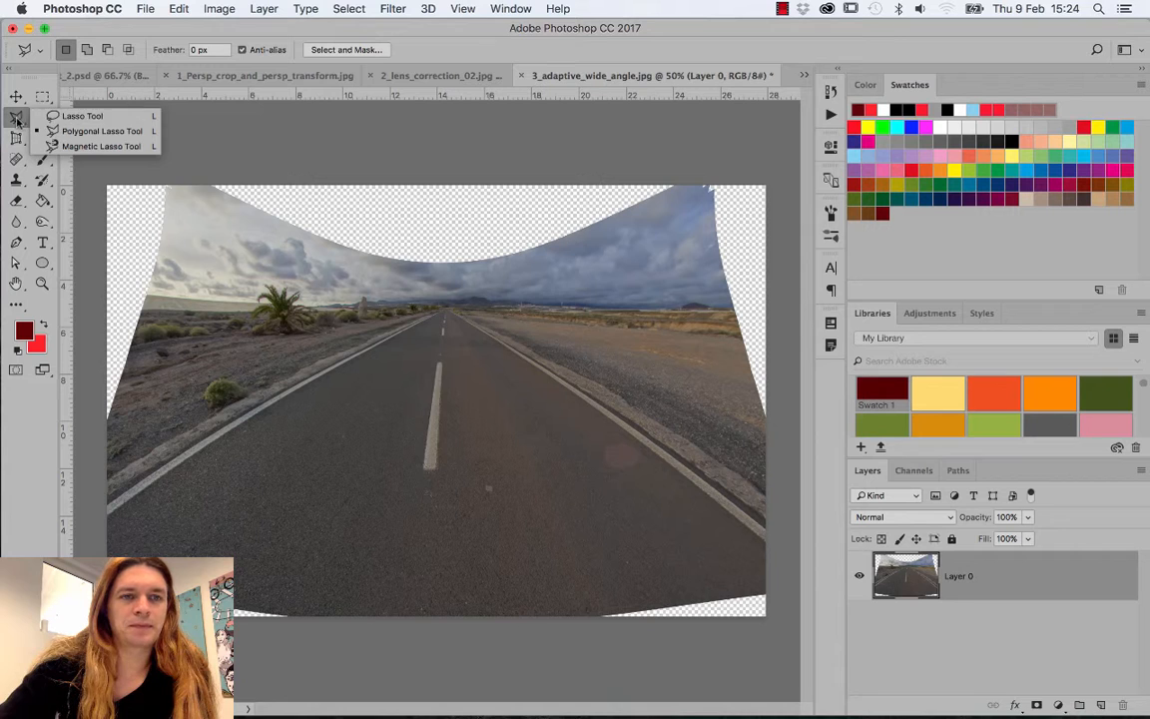
left_click(15, 138)
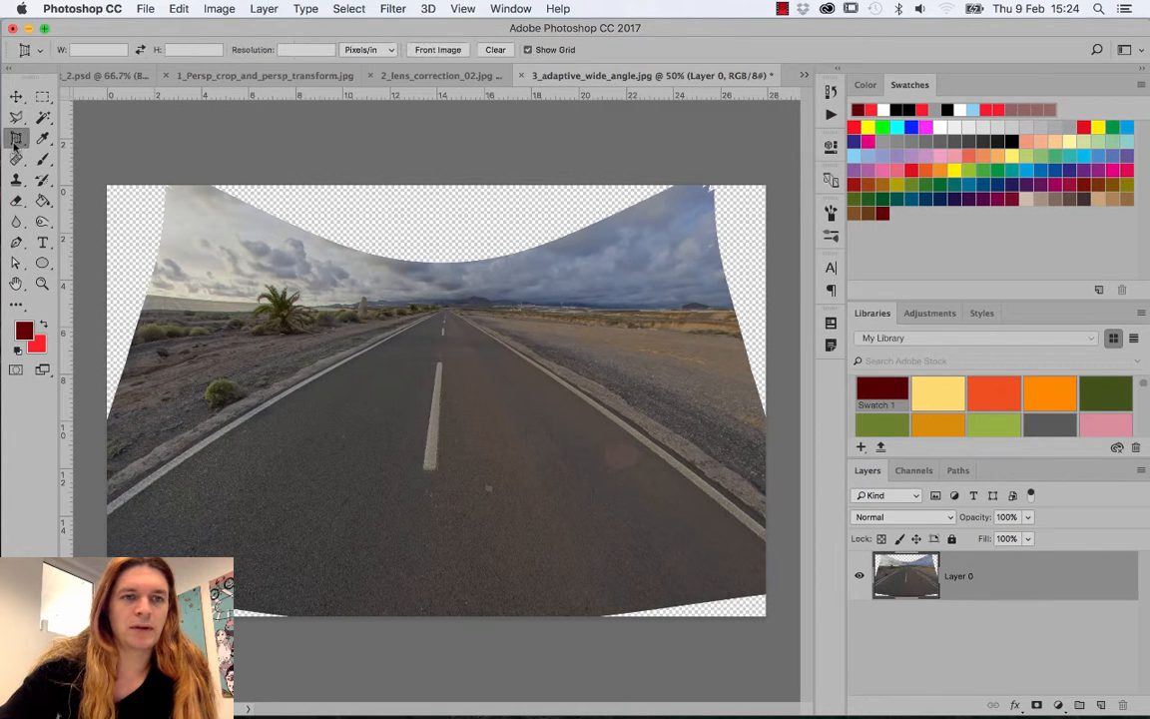
left_click(72, 137)
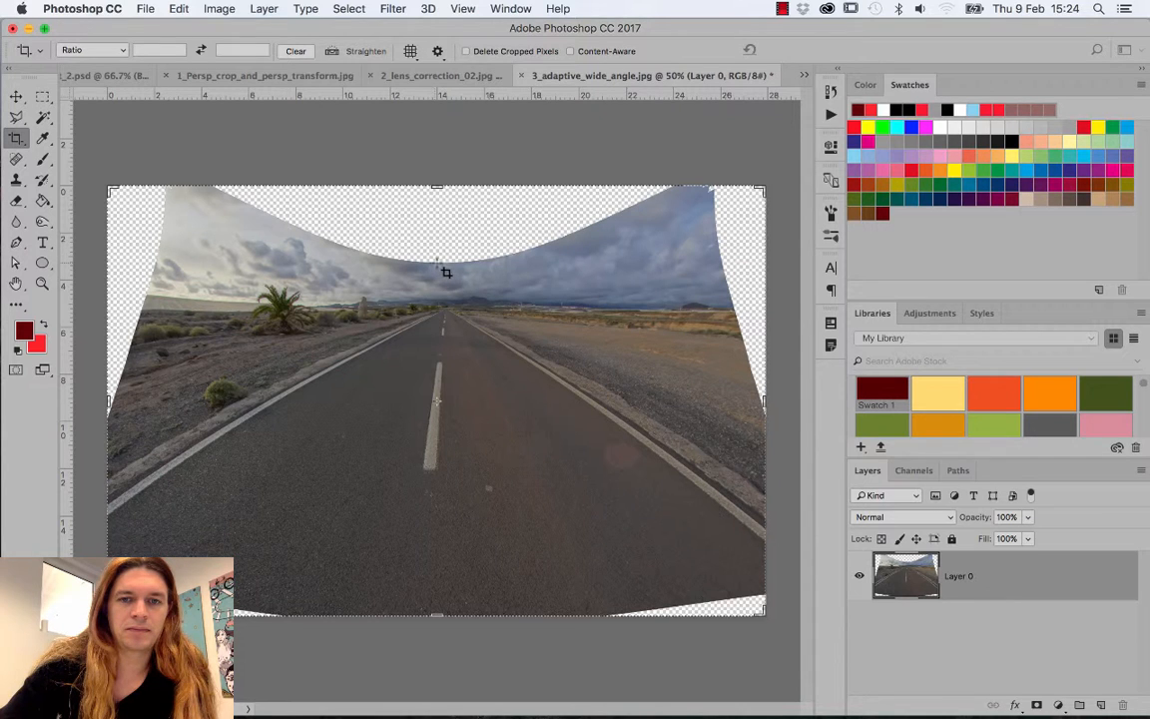
left_click_drag(447, 274, 730, 606)
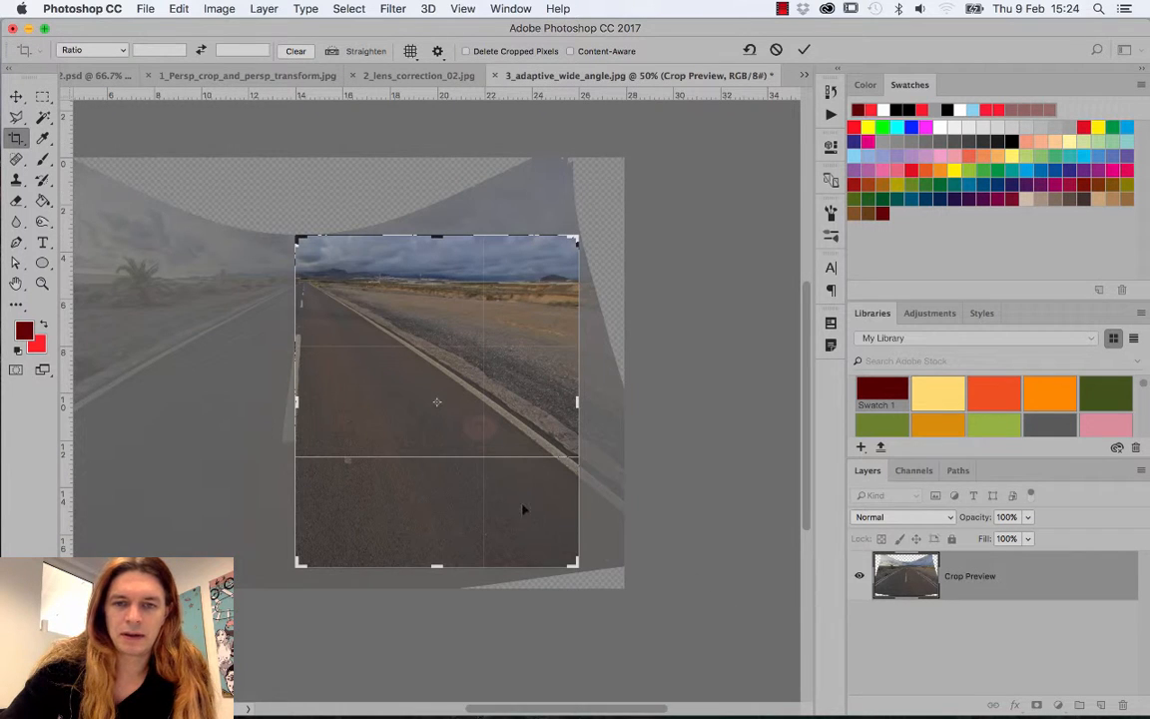
left_click_drag(293, 397, 158, 405)
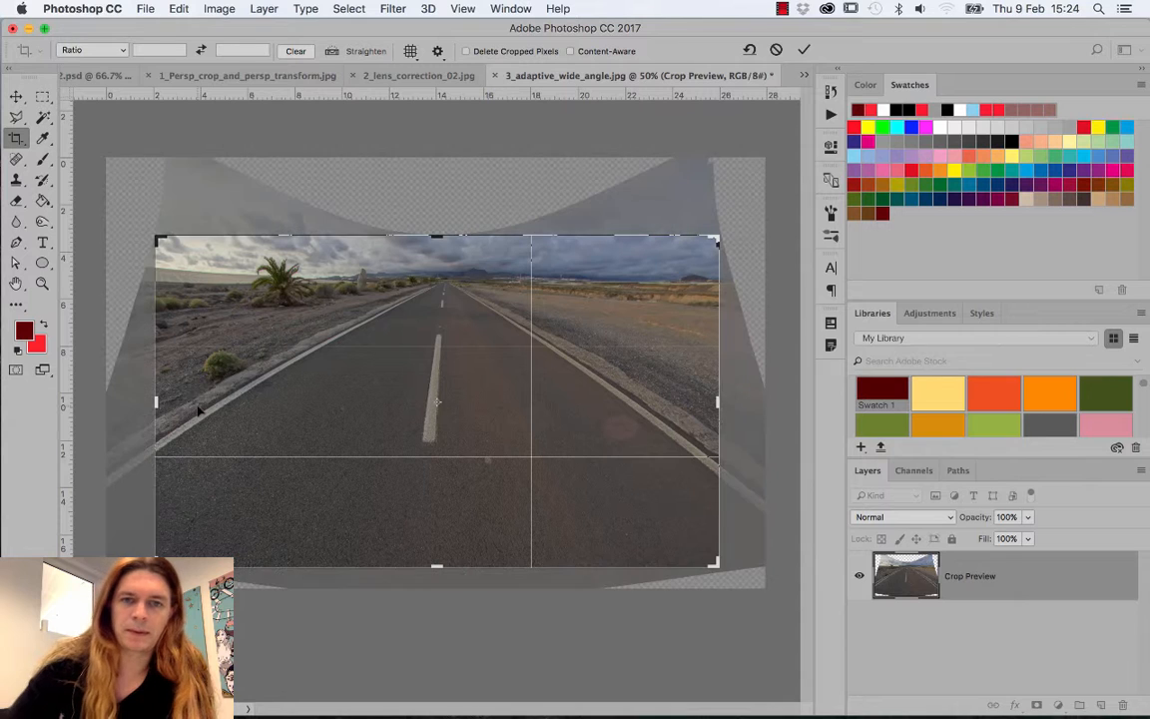
key("Return")
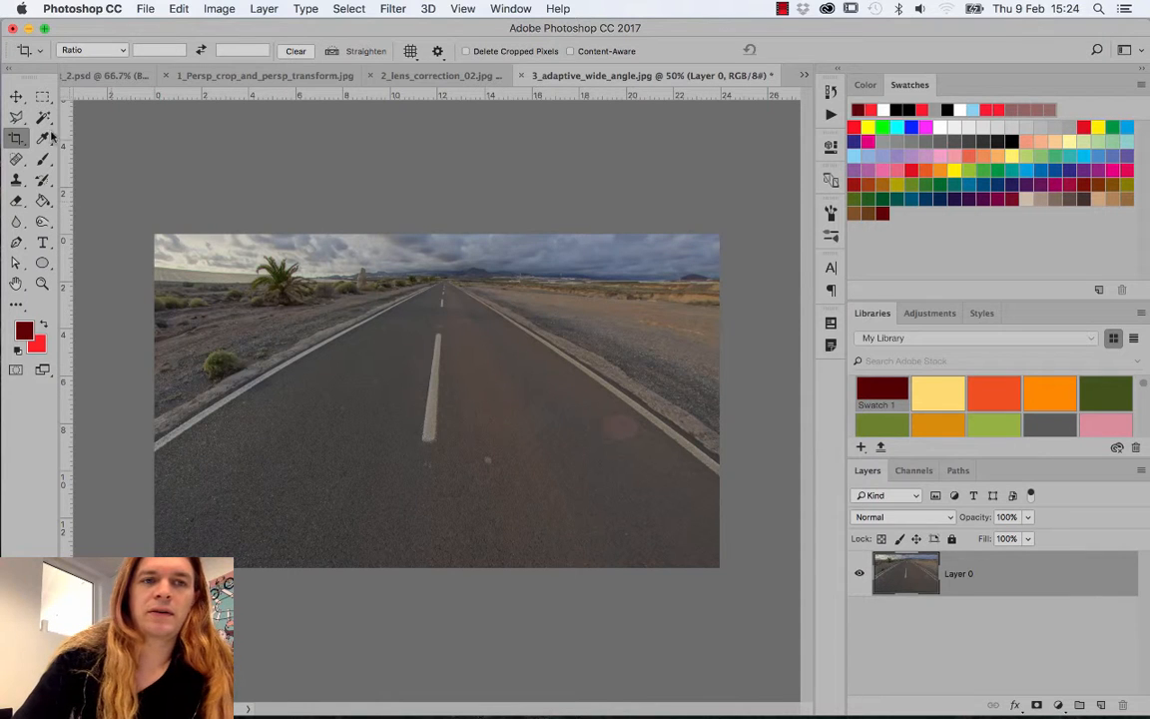
- Try shifting the cropped road layer to reveal its hidden pixels, and undo the moves
left_click(10, 98)
mouse_move(365, 391)
left_mouse_down()
mouse_move(416, 579)
mouse_move(347, 427)
mouse_move(354, 379)
left_mouse_up()
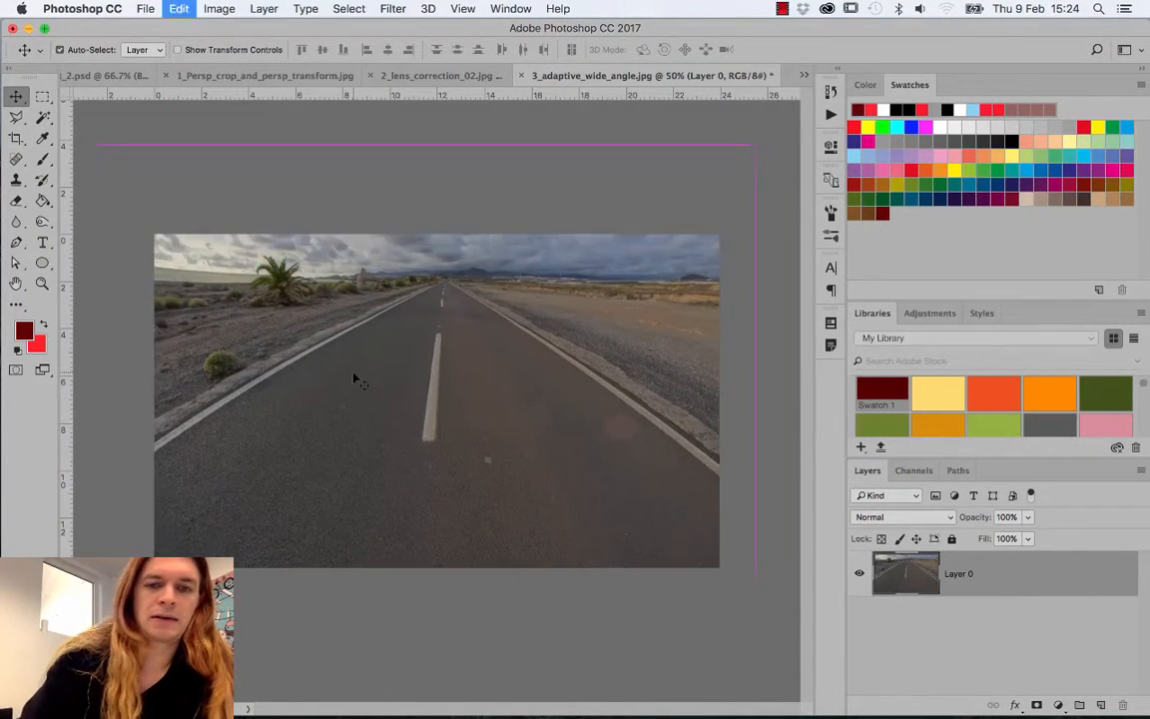
mouse_move(372, 337)
left_mouse_down()
mouse_move(397, 411)
mouse_move(391, 488)
mouse_move(327, 370)
mouse_move(384, 356)
mouse_move(320, 387)
mouse_move(345, 341)
mouse_move(402, 447)
mouse_move(371, 355)
left_mouse_up()
- Crop the road photo again to the same frame with Delete Cropped Pixels enabled, then test the layer with a small move and undo it
left_click(16, 139)
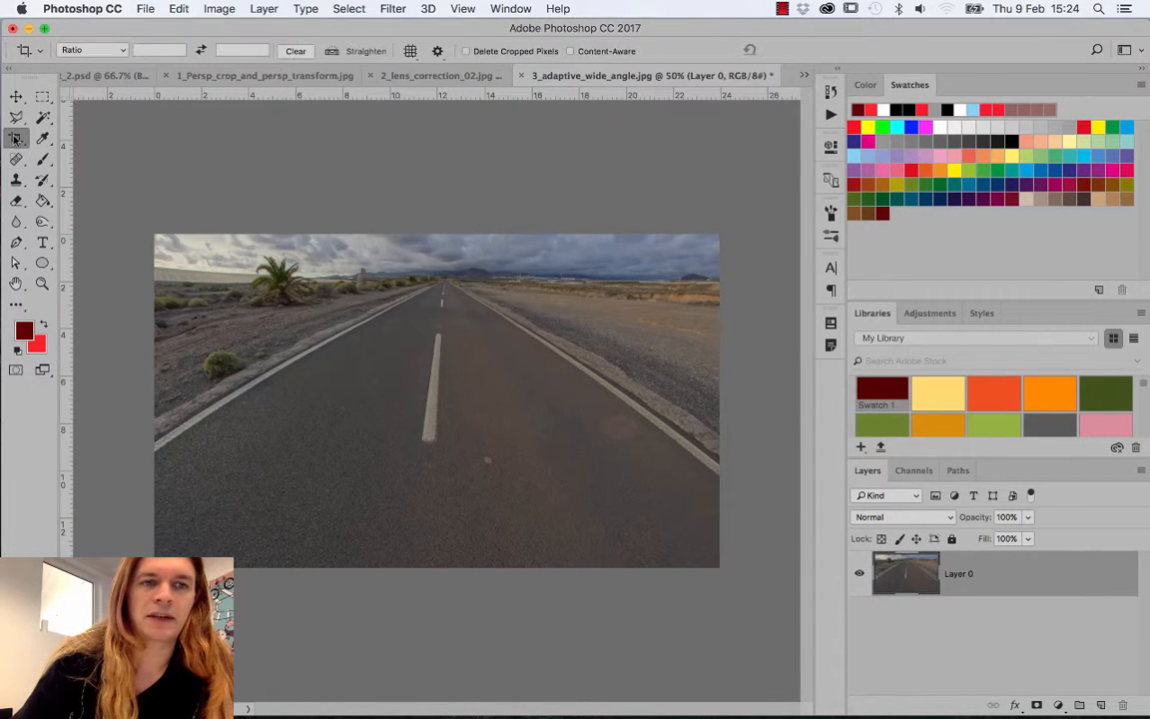
left_click(371, 242)
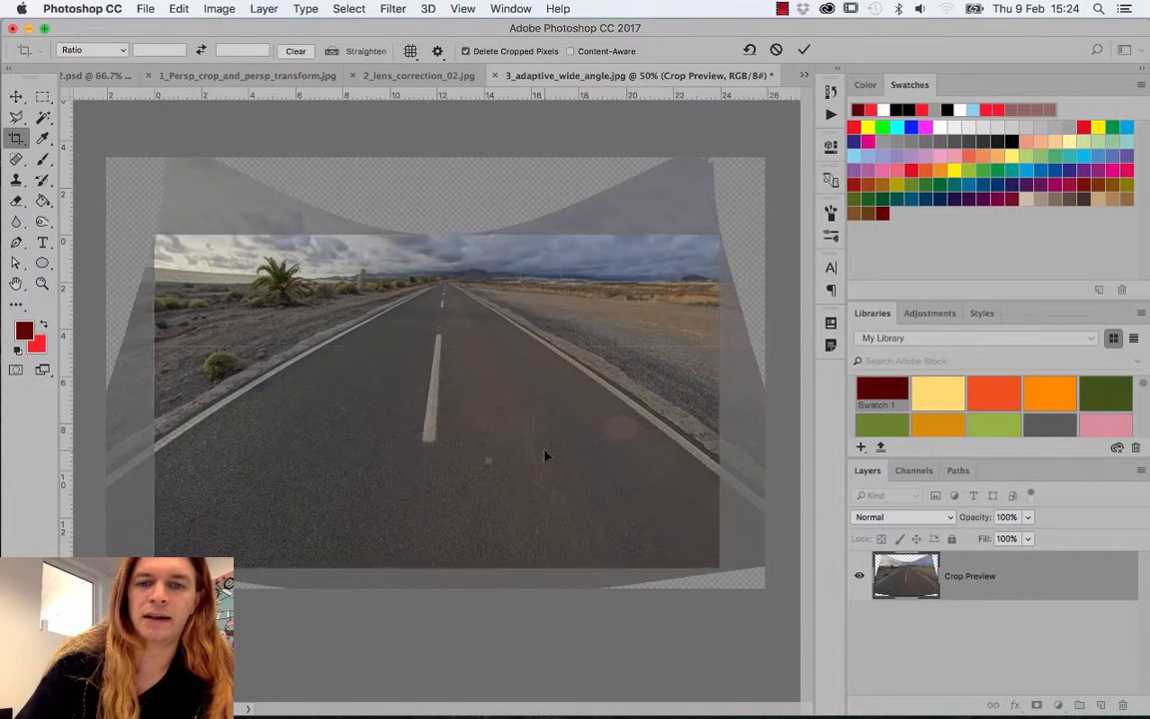
key("Return")
left_click(16, 95)
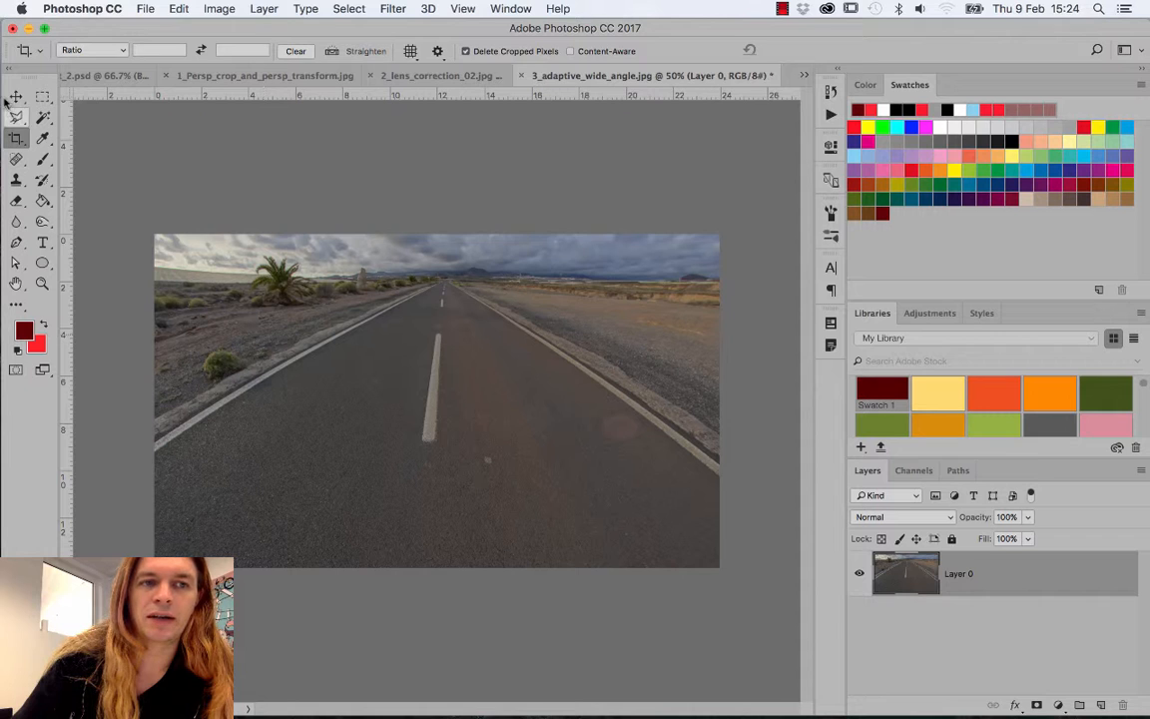
left_click_drag(390, 285, 369, 300)
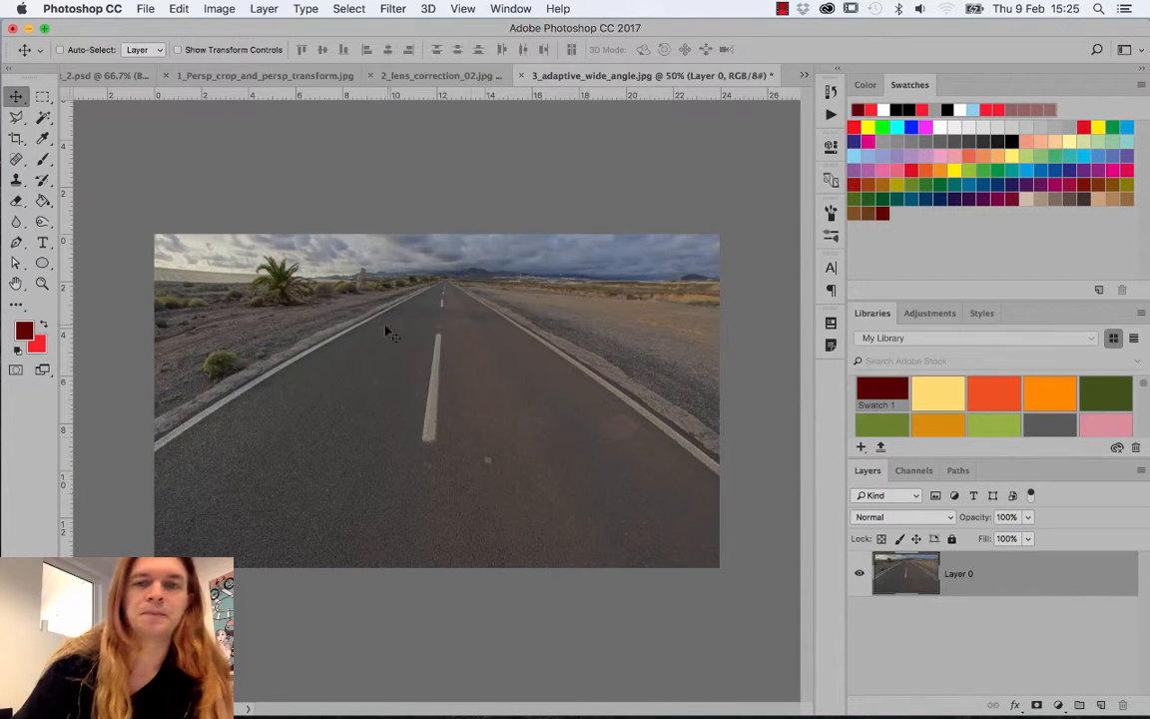
- Switch to Adobe Bridge and open 4_Perspective_warp.jpg in Photoshop
mouse_move(423, 698)
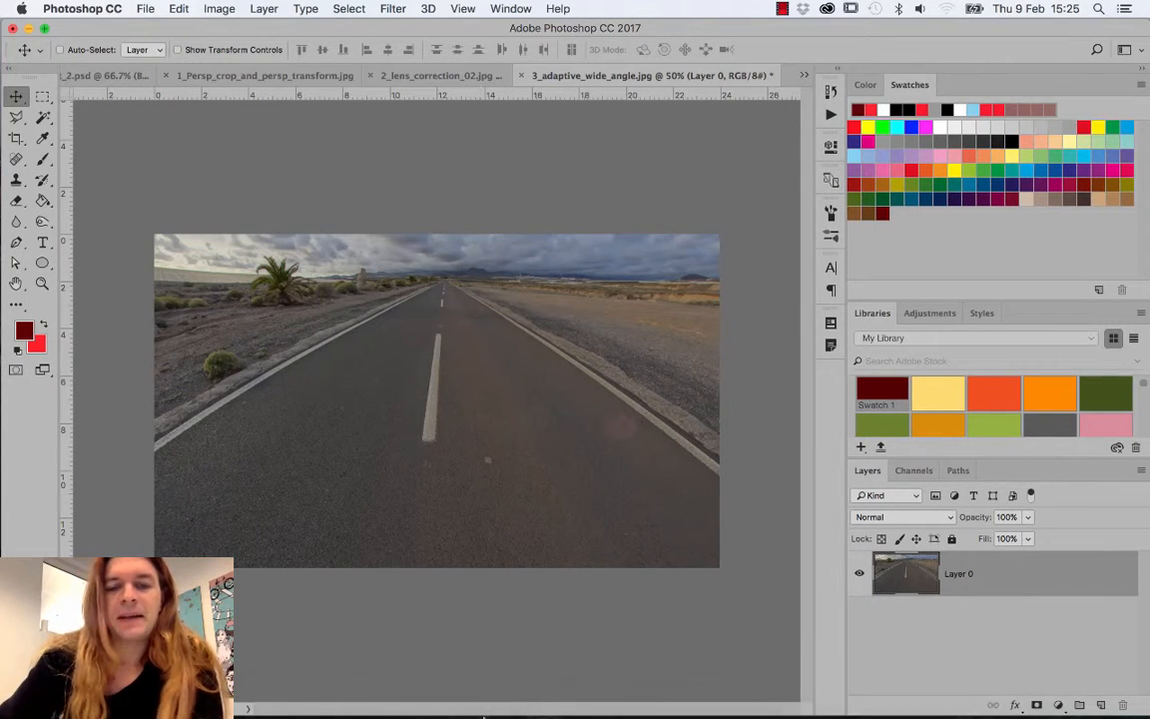
left_click(486, 697)
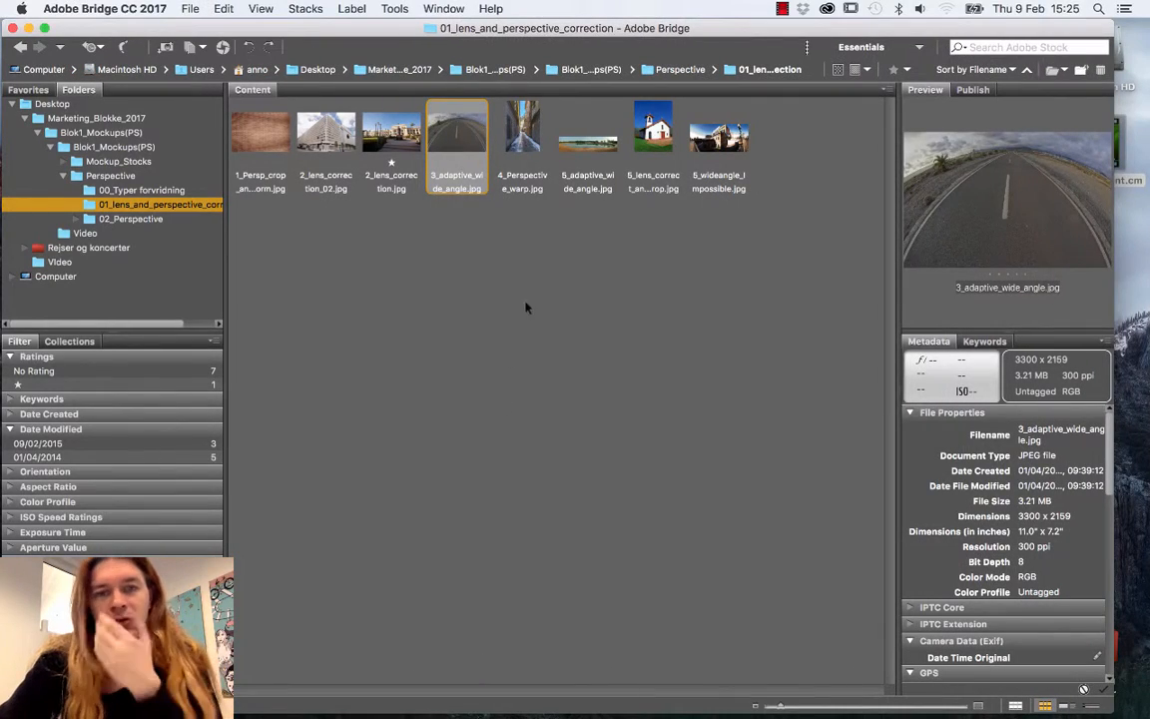
left_click(523, 160)
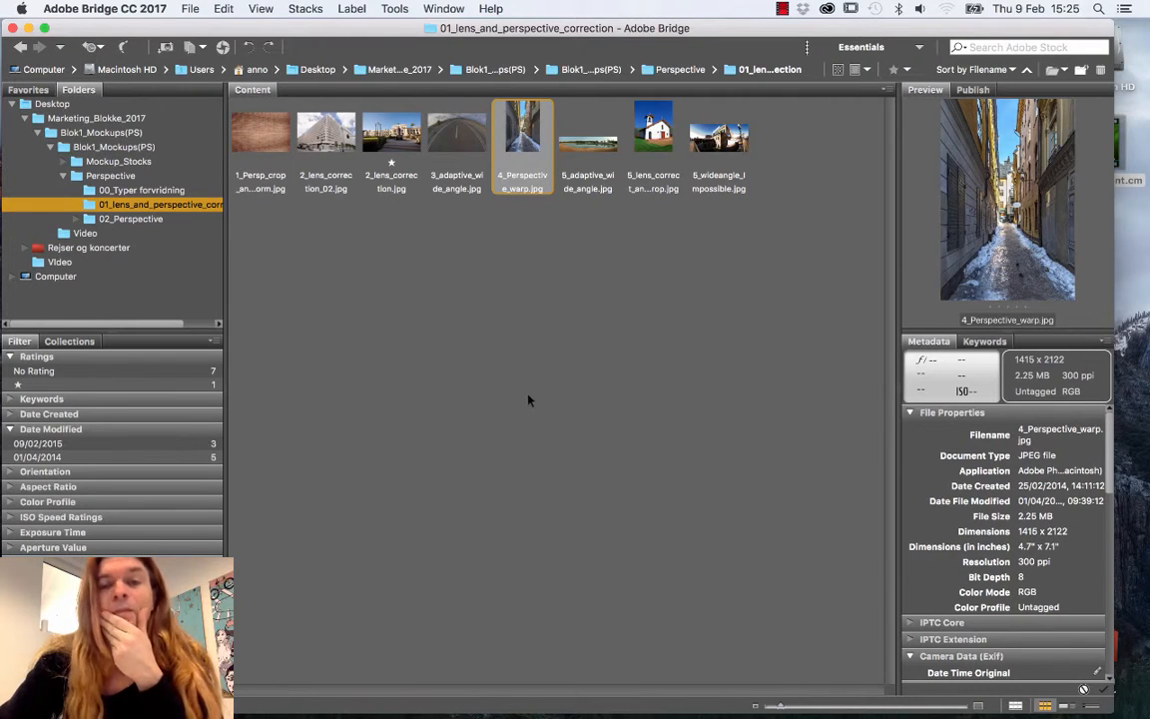
double_click(530, 150)
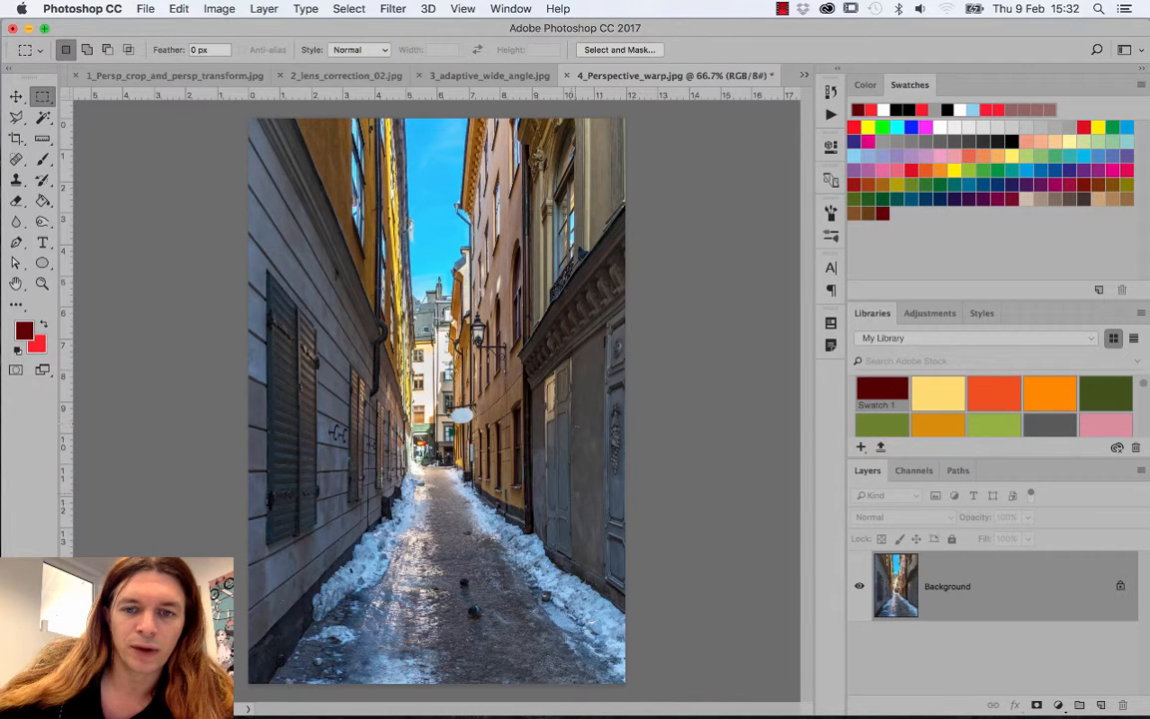
- Start Perspective Warp on the alley photo and lay out a tall quad between the facades, fitting its corners to the building lines
left_click(179, 8)
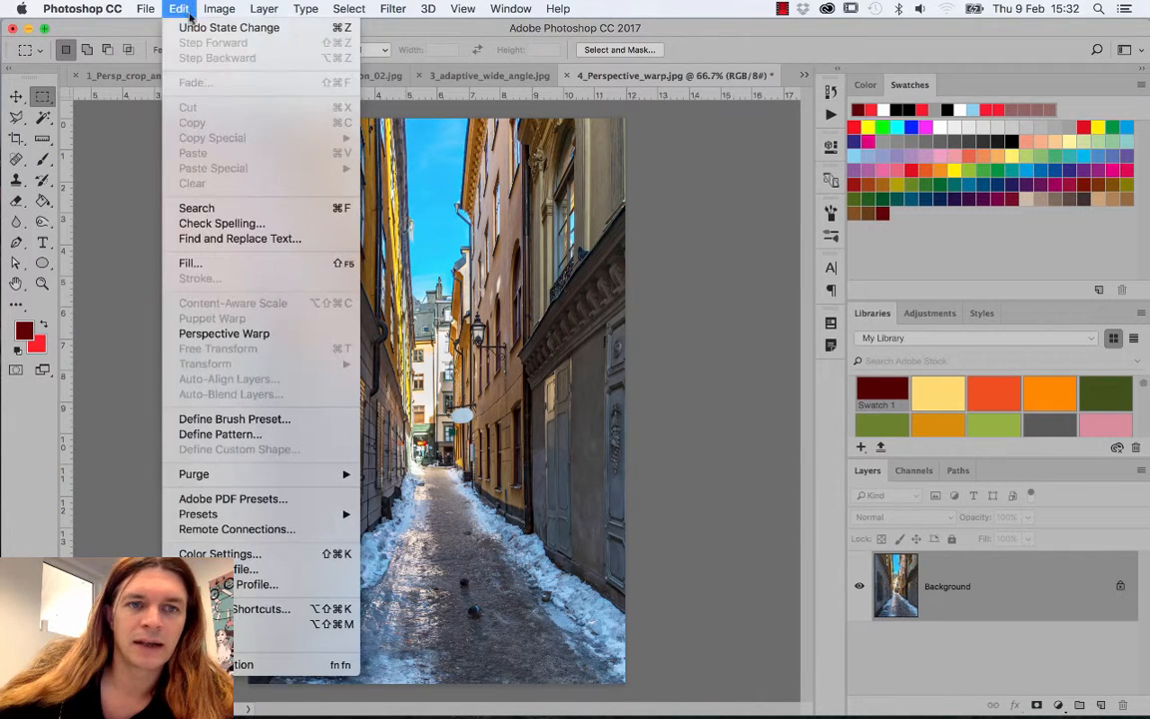
left_click(212, 297)
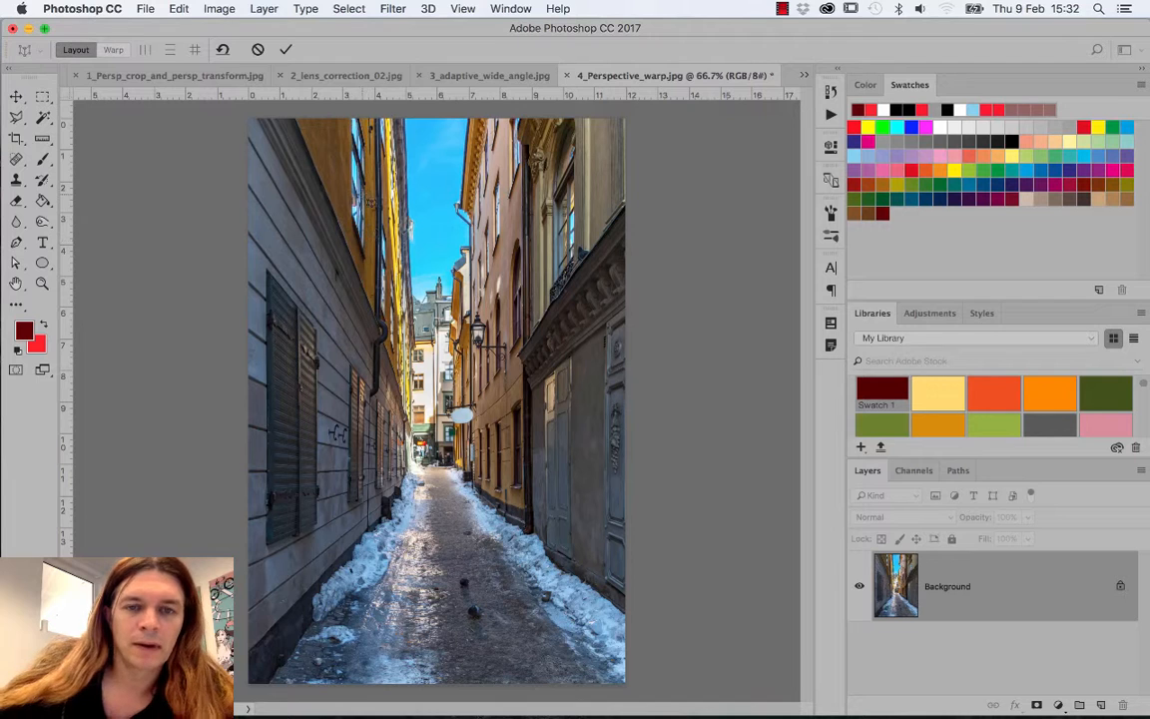
left_click_drag(374, 118, 573, 560)
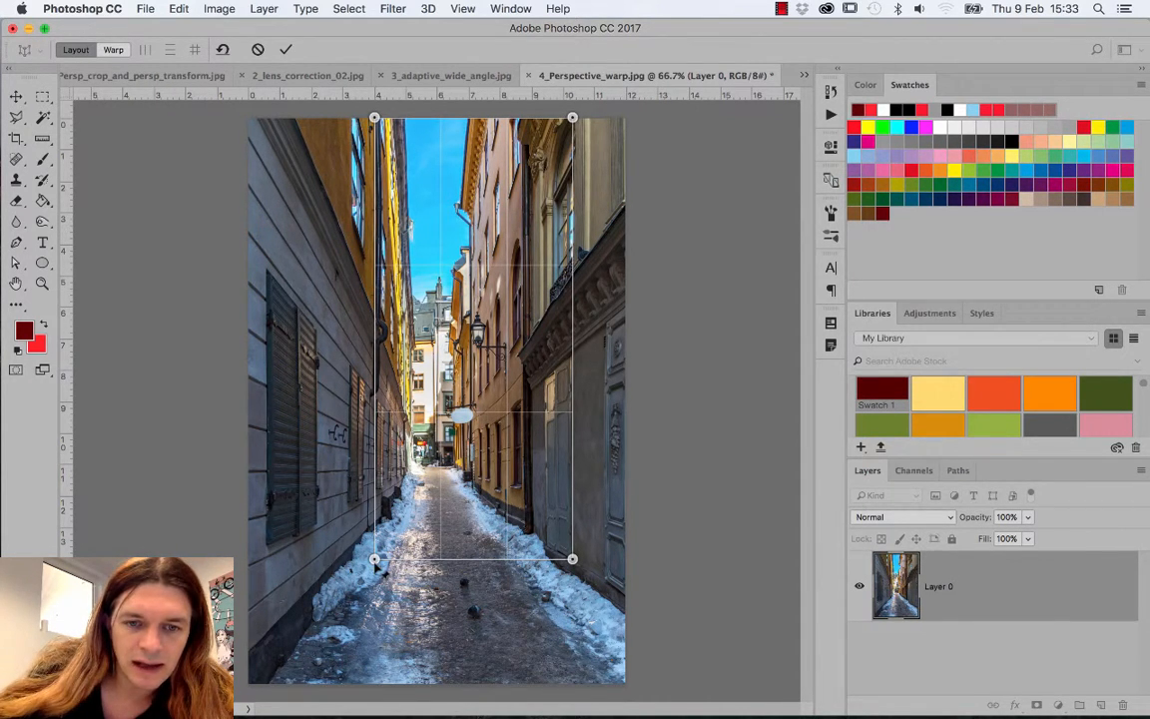
left_click_drag(376, 564, 373, 565)
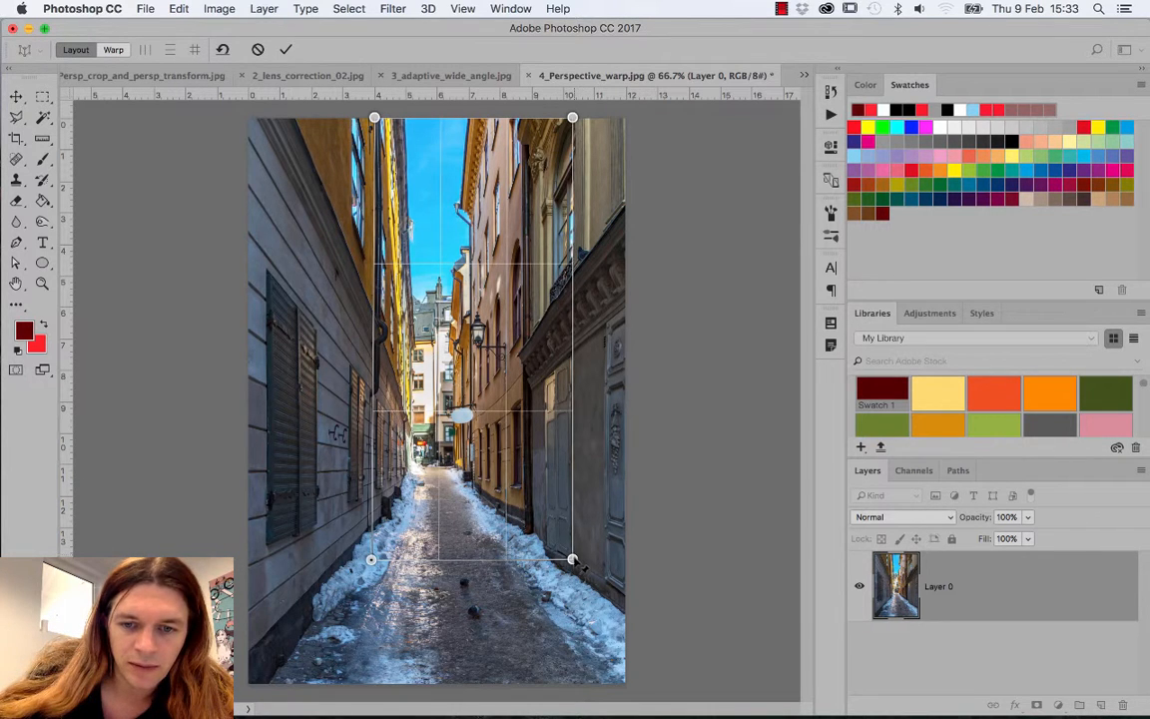
left_click_drag(575, 560, 571, 560)
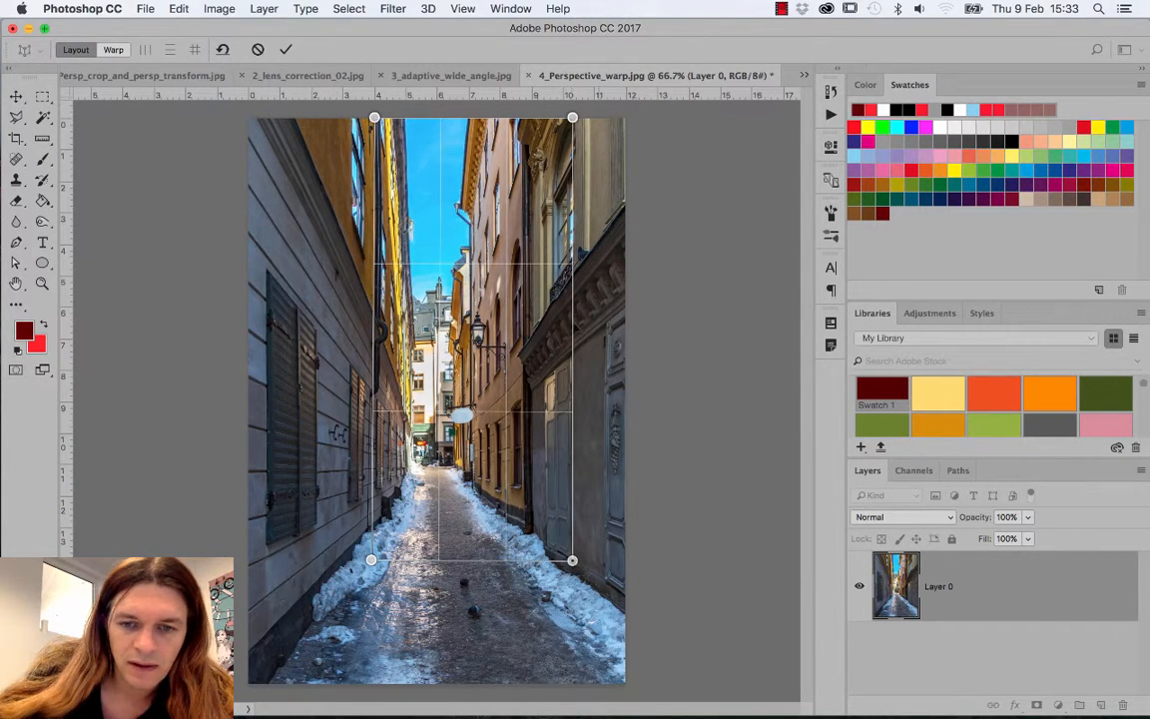
left_click_drag(572, 118, 567, 117)
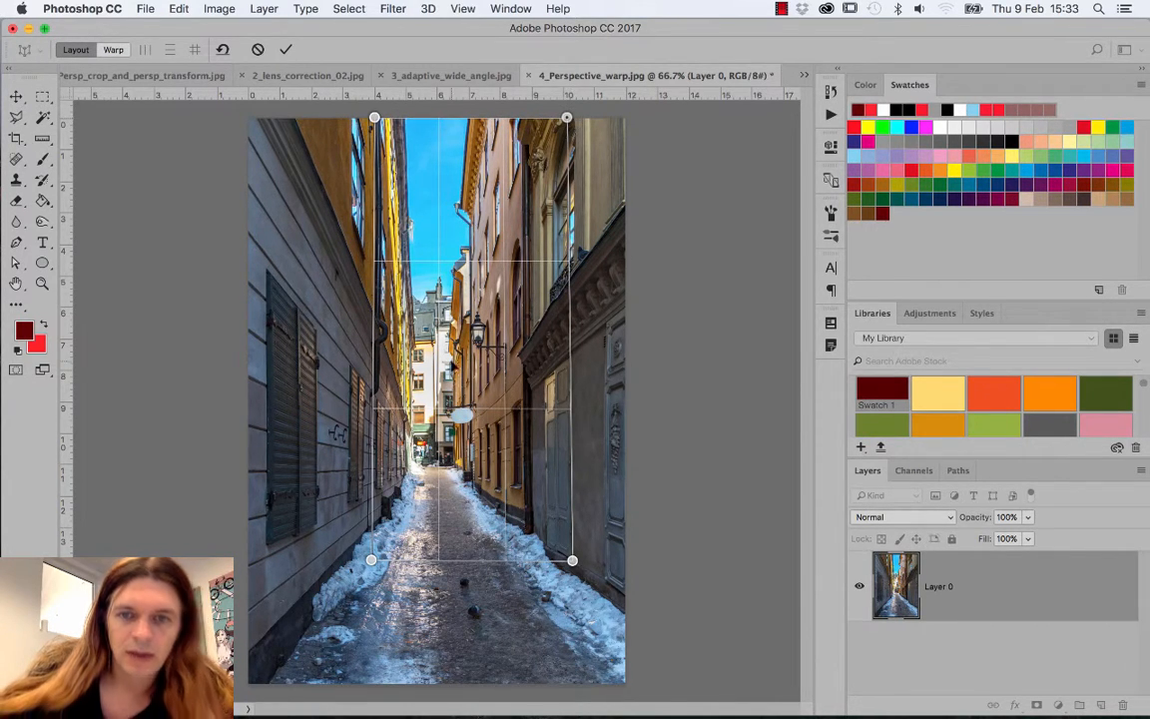
- Switch Perspective Warp to Warp mode and nudge the quad's two upper corners outward to straighten the facades
left_click(113, 49)
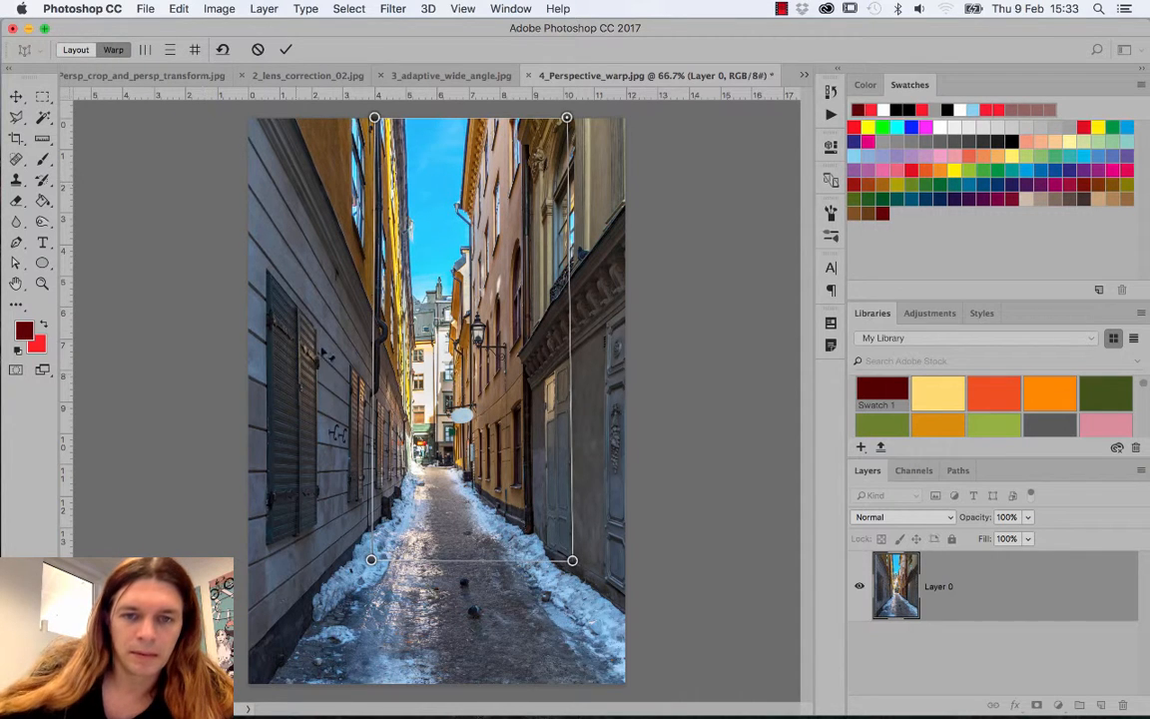
left_click_drag(375, 118, 370, 118)
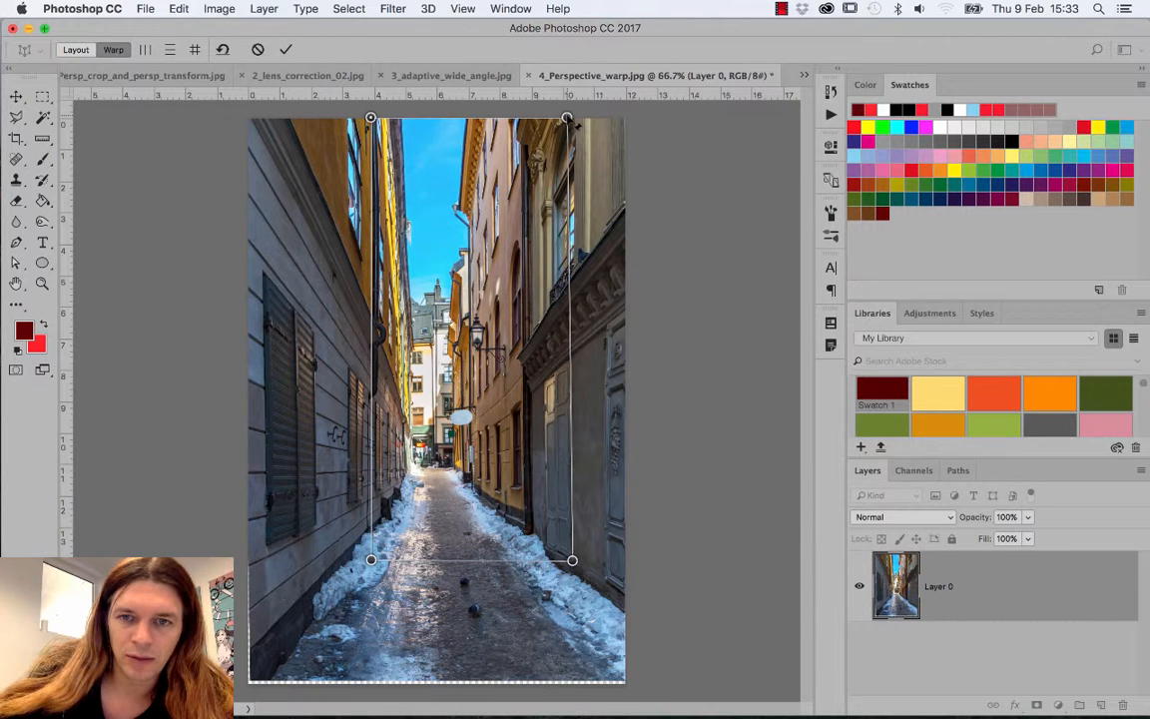
left_click_drag(567, 118, 573, 117)
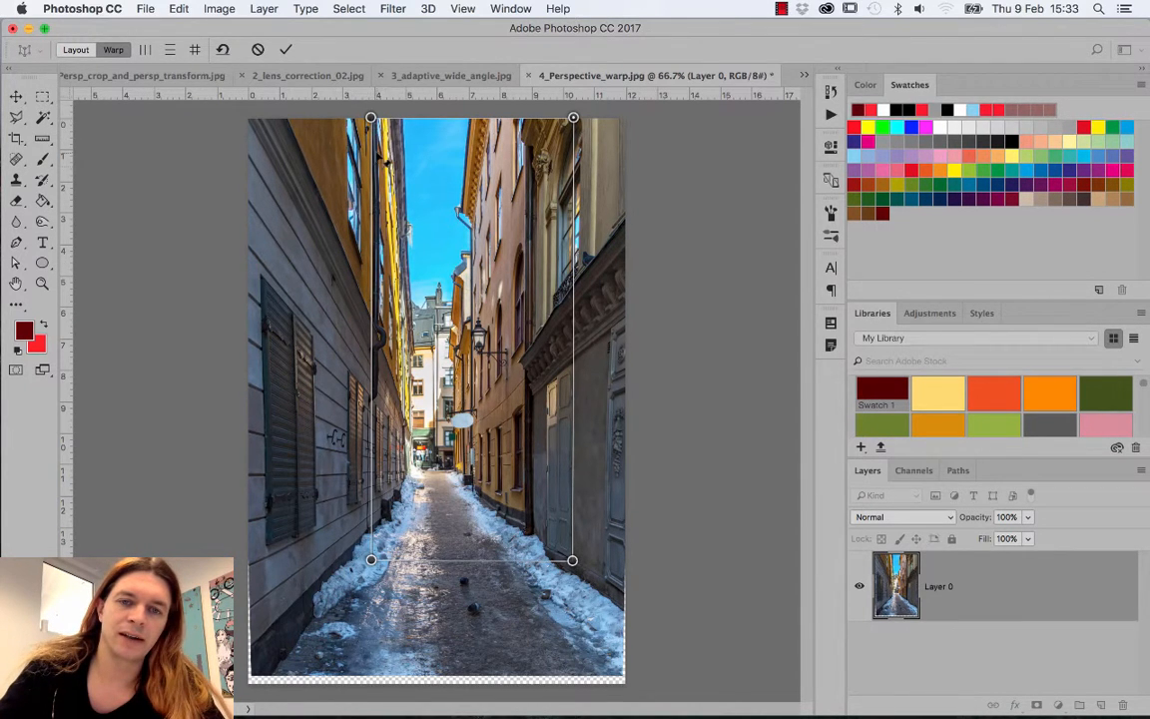
- Lower both upper corners of the quad to about the same height to compress the buildings, and apply the Perspective Warp
left_click_drag(372, 117, 371, 214)
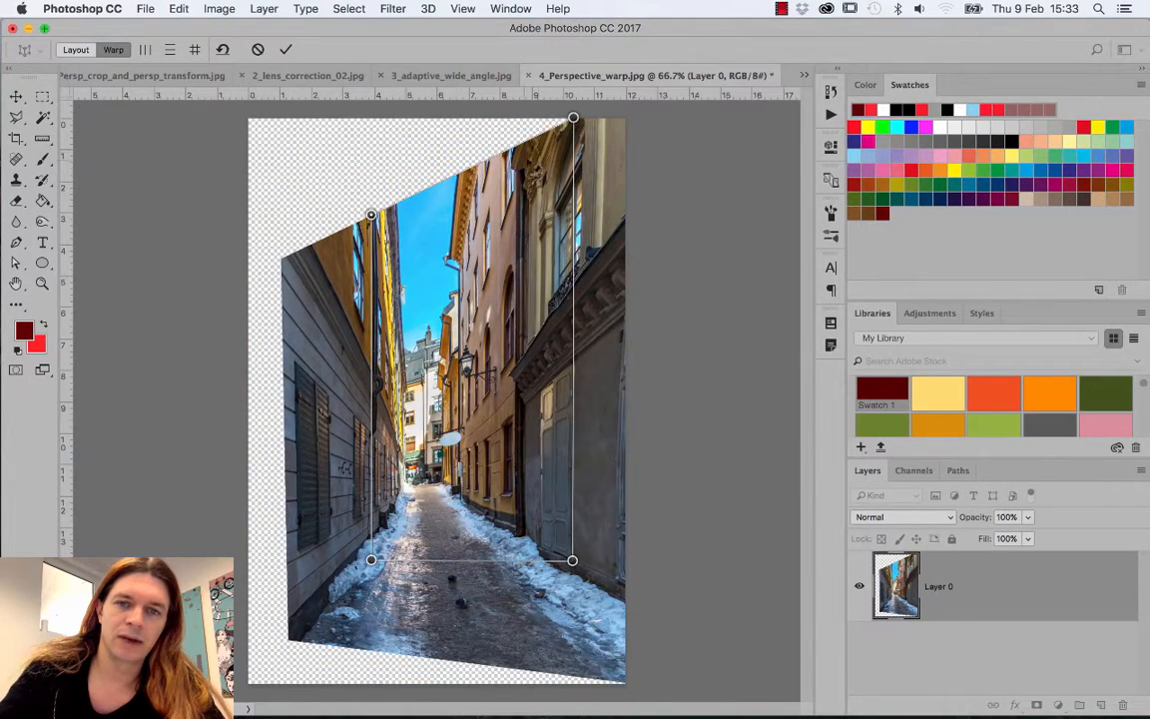
left_click_drag(573, 118, 564, 213)
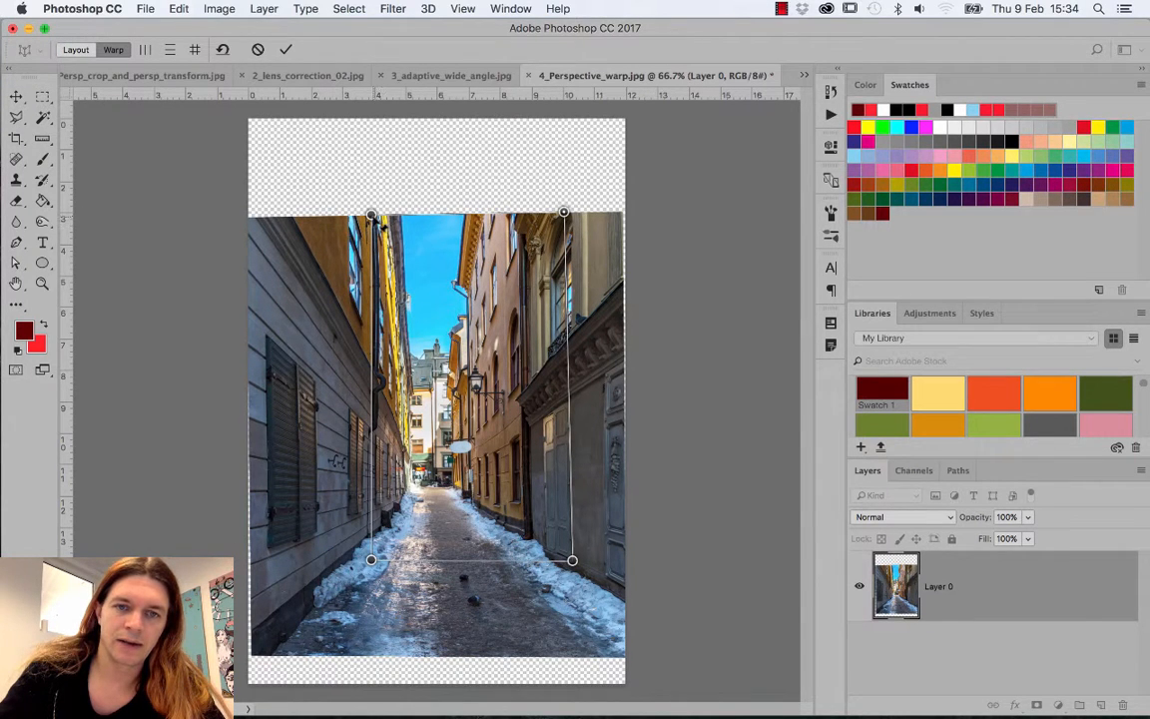
left_click_drag(372, 217, 370, 214)
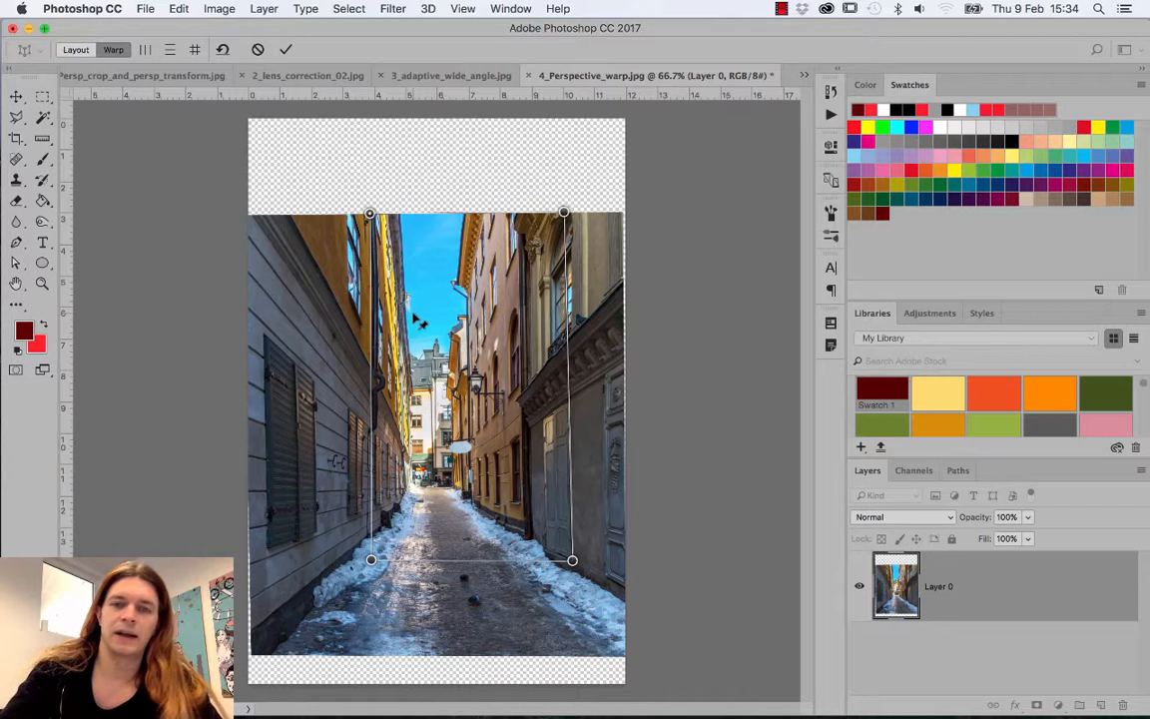
key("Return")
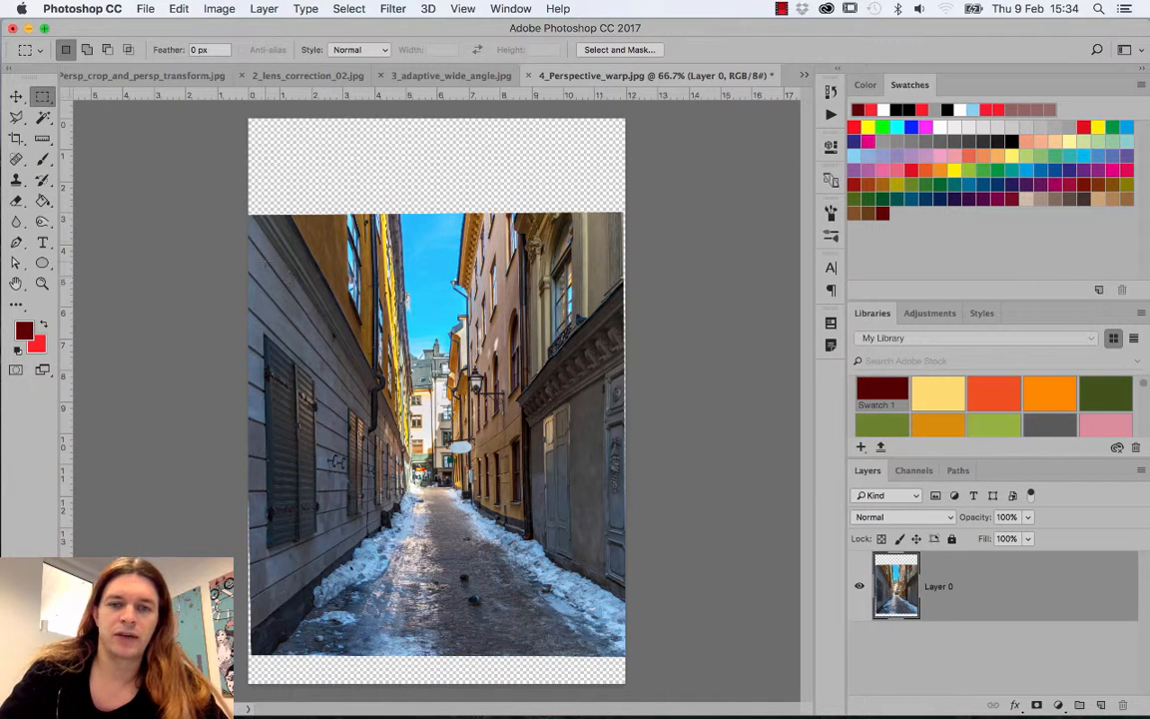
- Crop the warped alley photo on all four sides to remove the transparent edges
left_click(16, 137)
left_click_drag(253, 126, 252, 166)
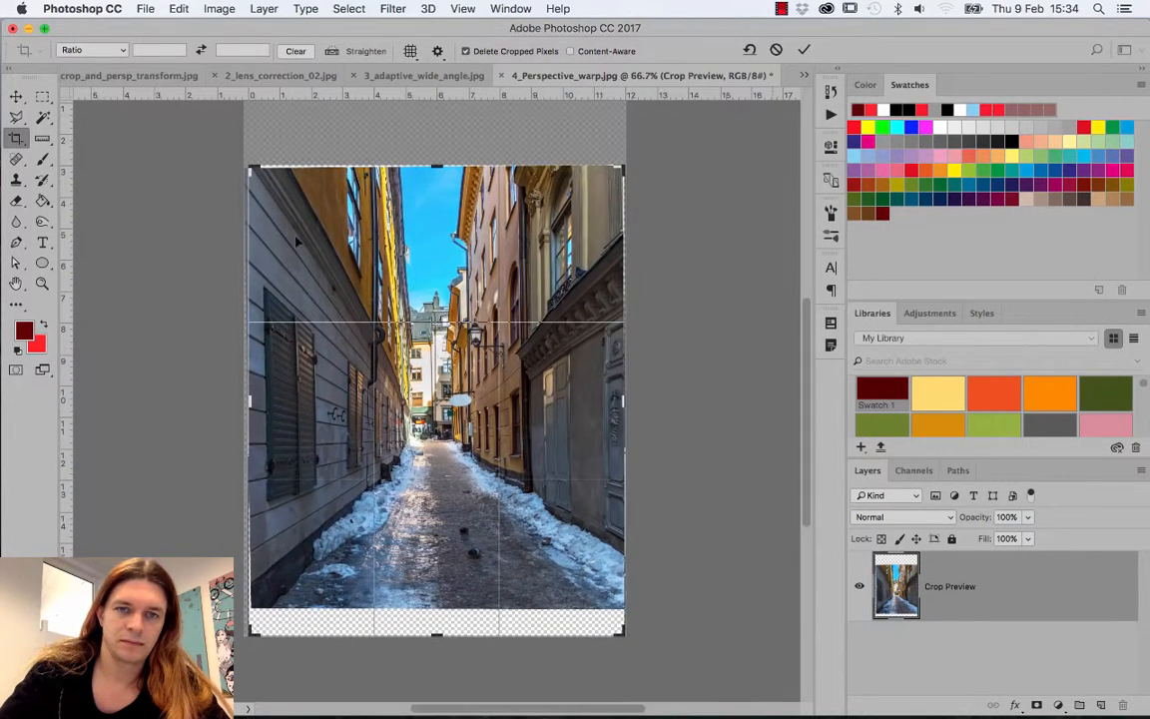
left_click_drag(436, 167, 436, 171)
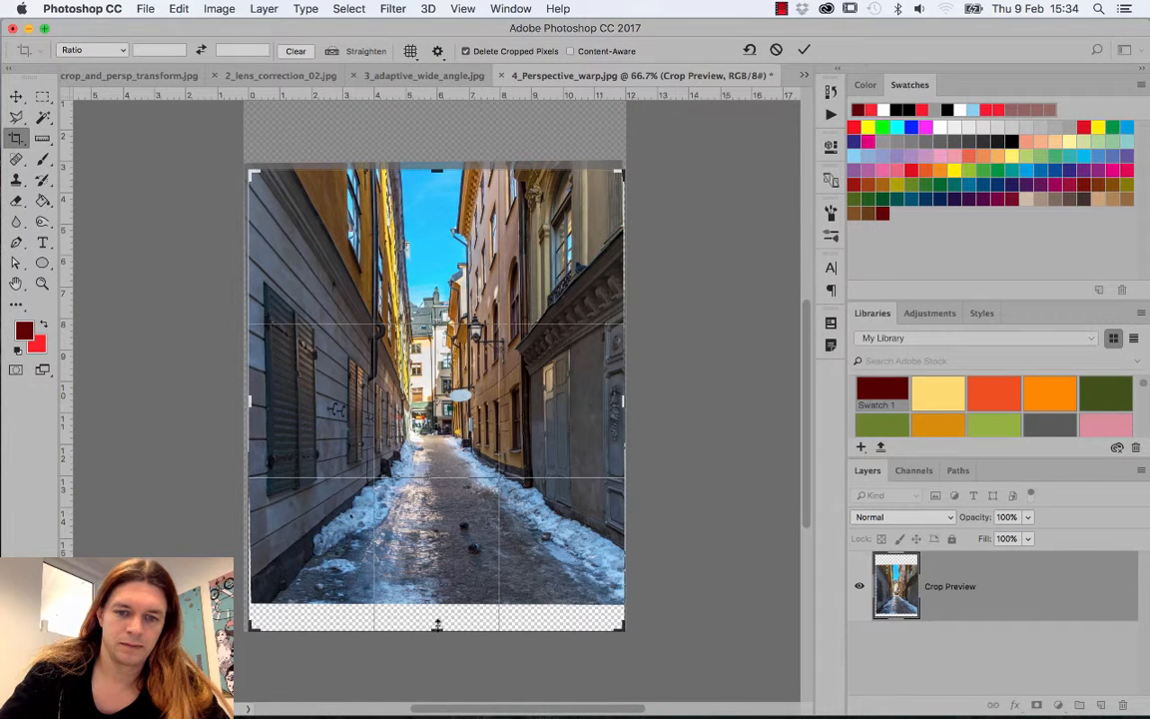
left_click_drag(436, 623, 437, 610)
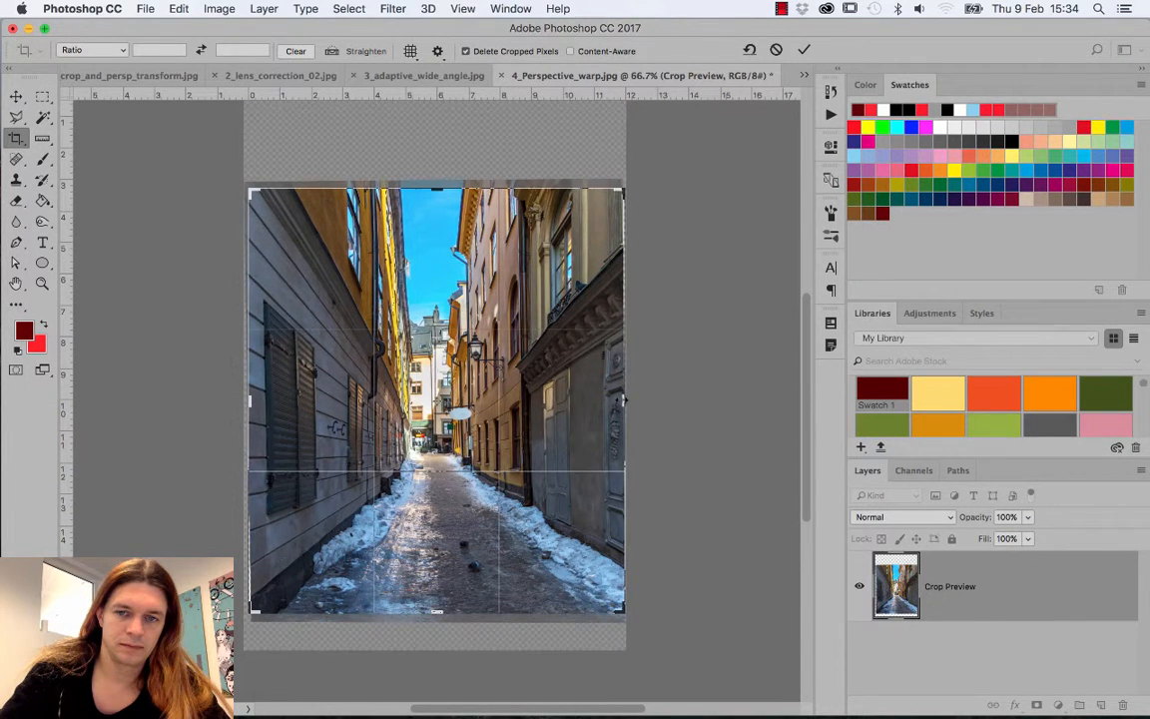
left_click_drag(624, 400, 620, 401)
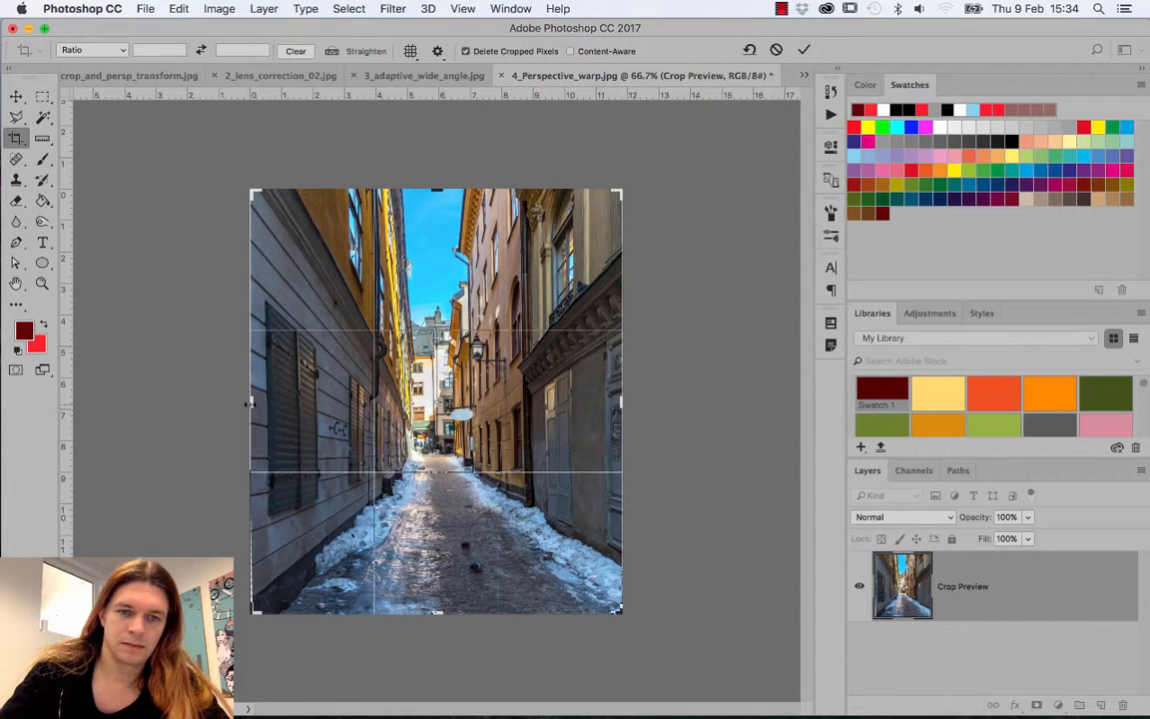
left_click_drag(249, 402, 254, 403)
key("Return")
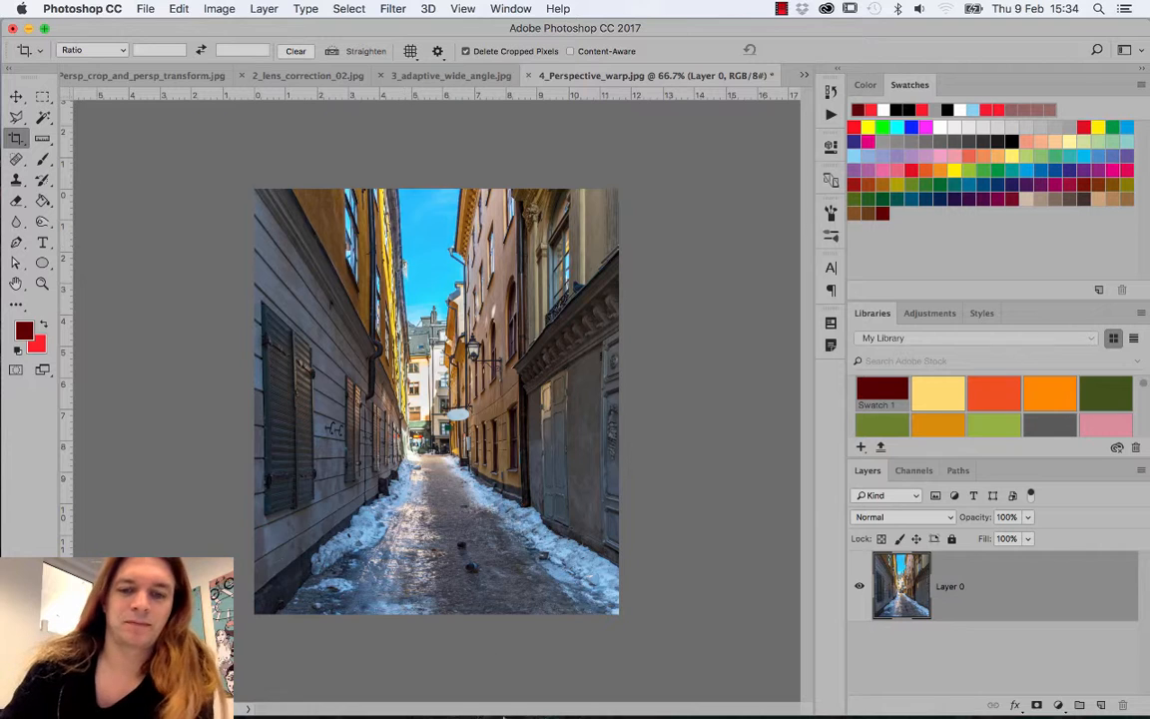
- Switch to Adobe Bridge and open the lake panorama 5_adaptive_wide_angle.jpg in Photoshop
left_click(486, 694)
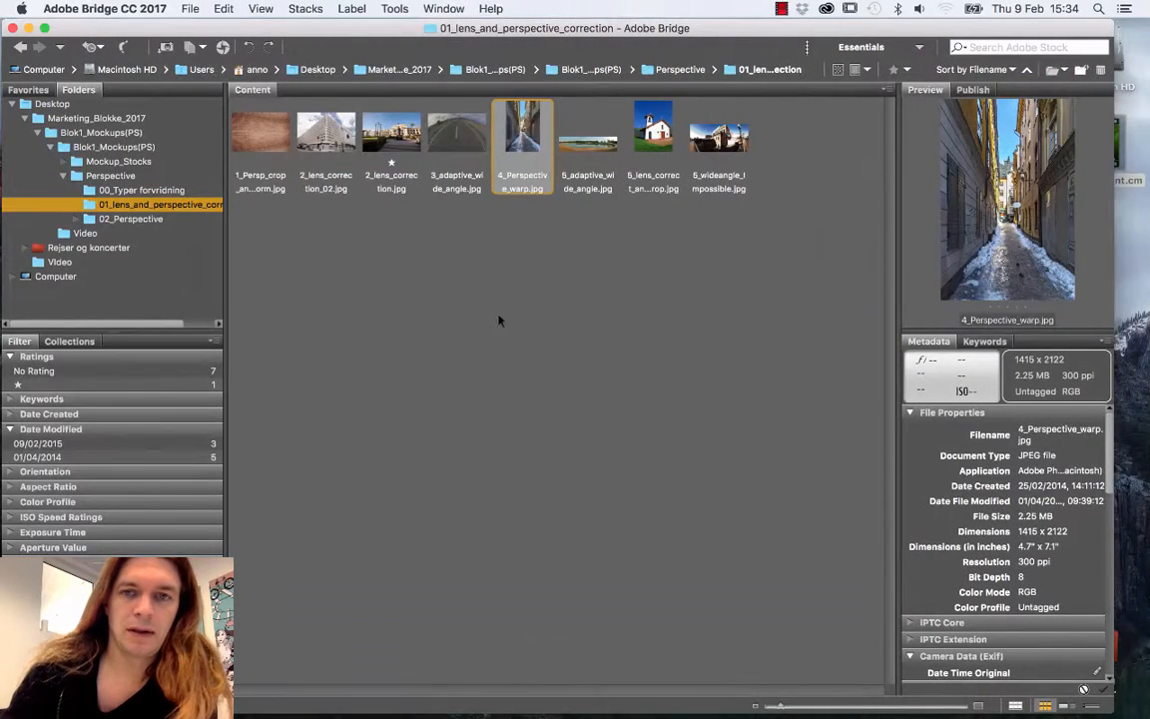
left_click(566, 189)
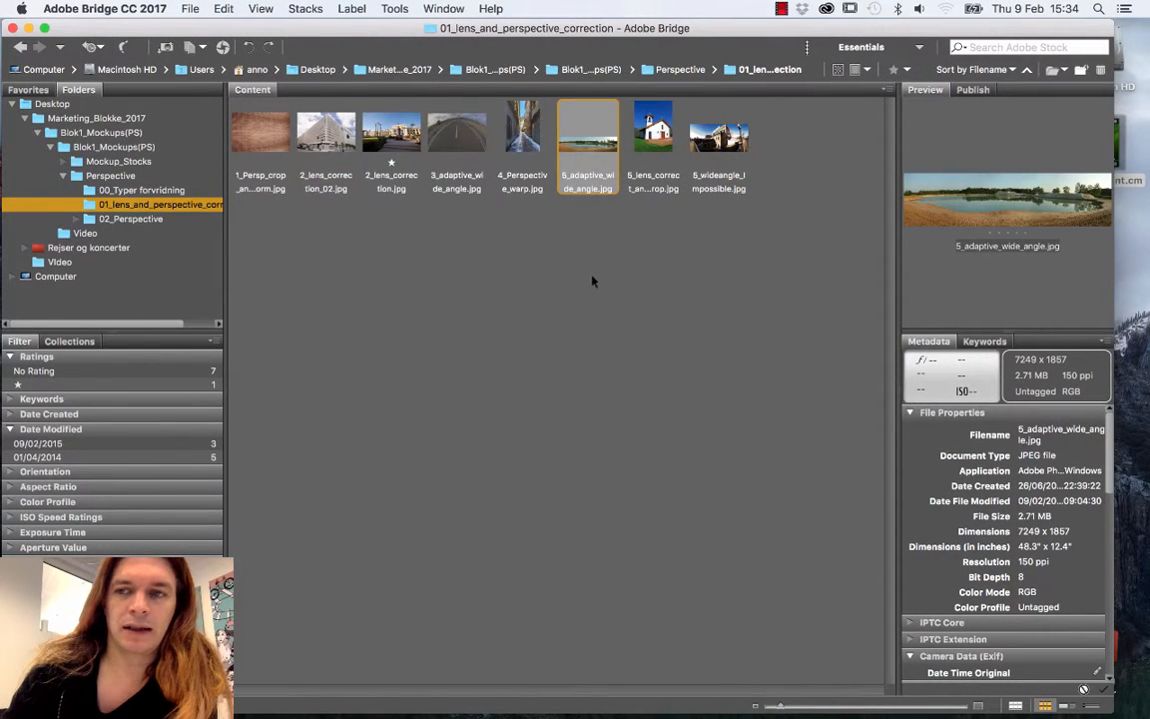
double_click(594, 146)
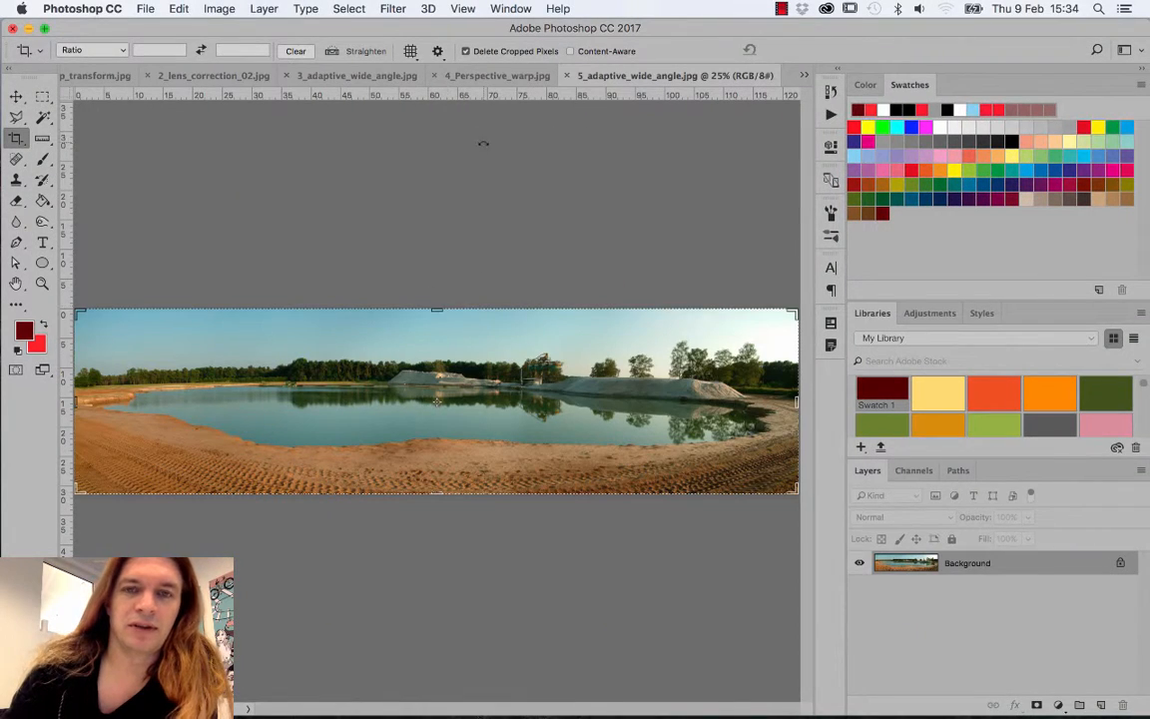
left_click(390, 8)
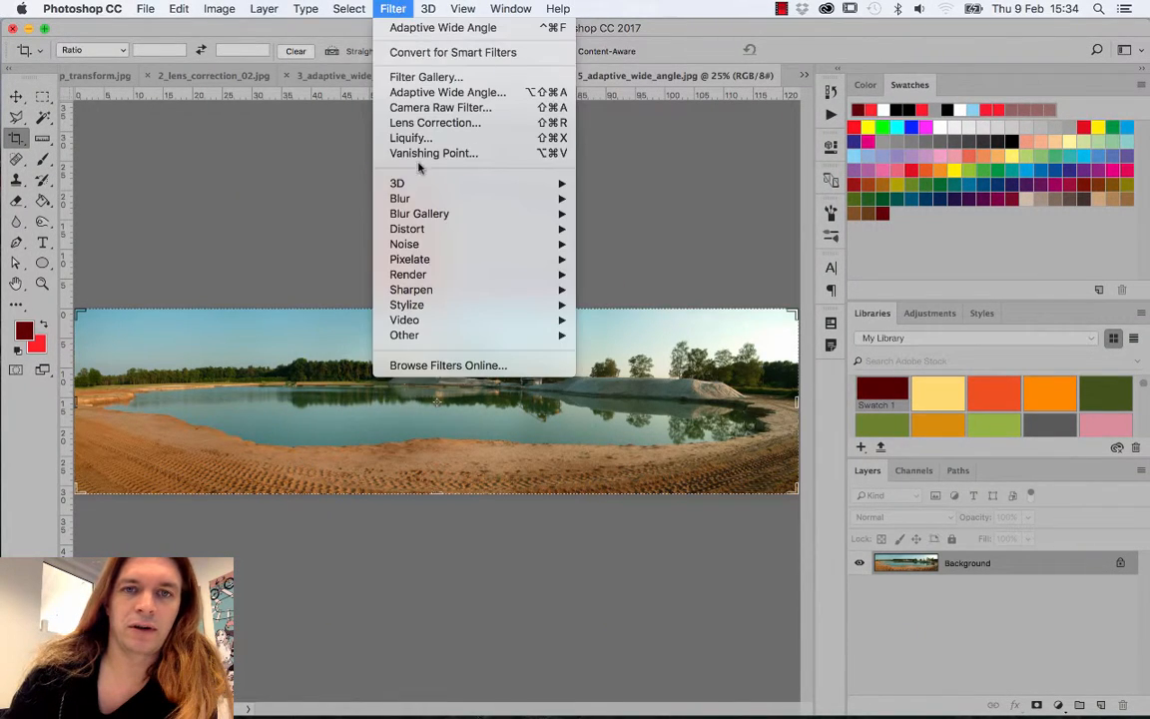
left_click(422, 94)
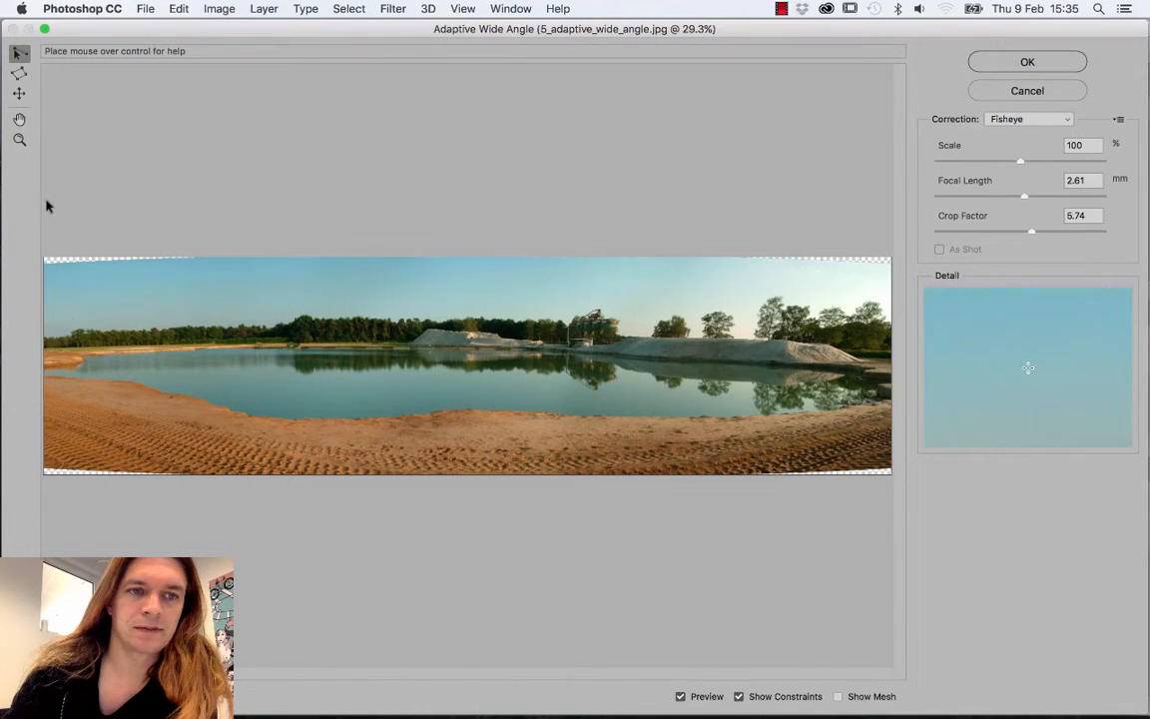
left_click(45, 349)
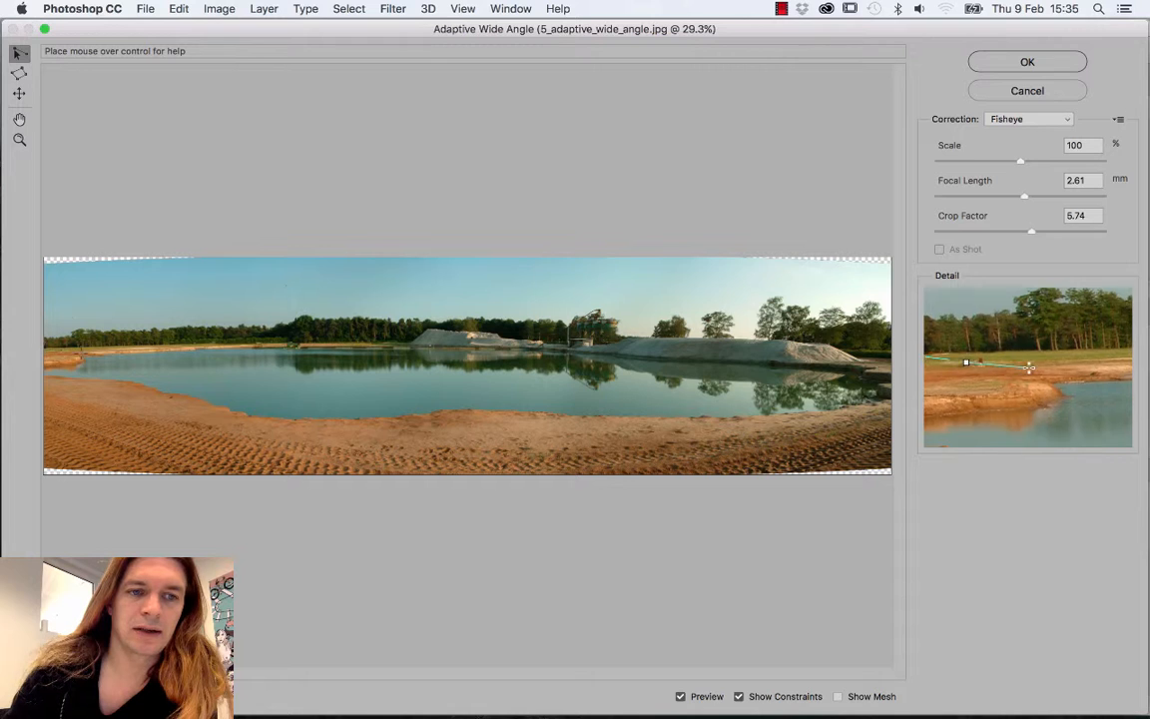
left_click(137, 346)
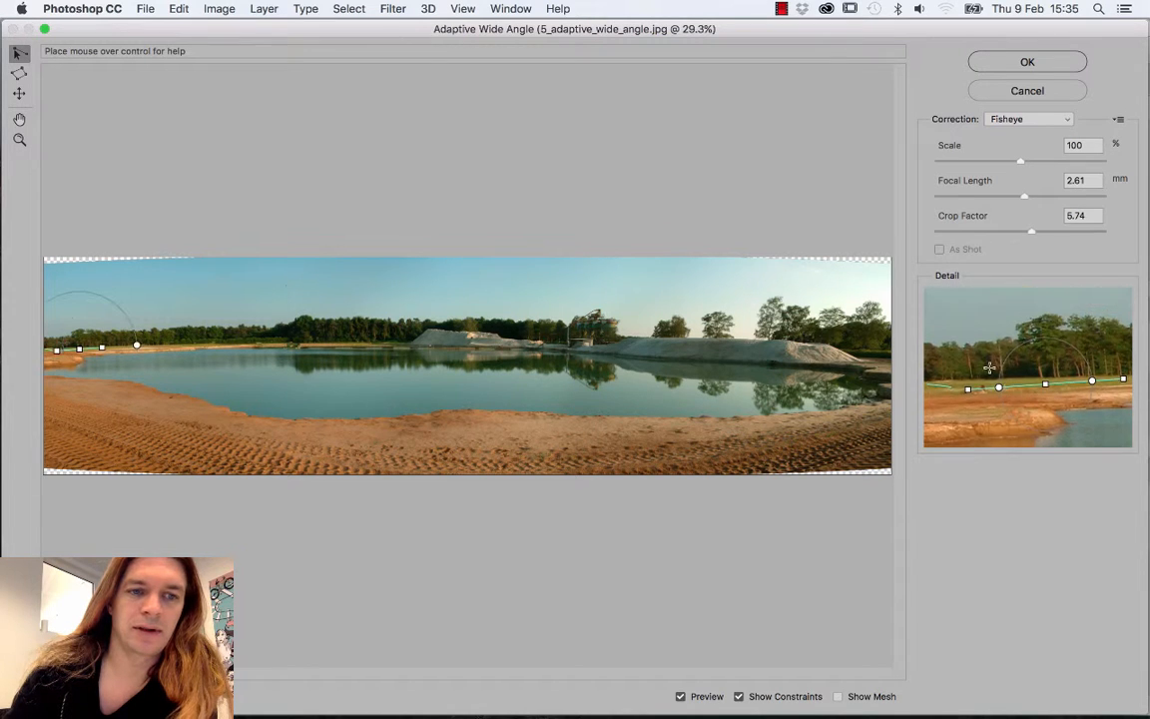
left_click(990, 93)
- Straighten the panorama's curved shoreline with one full-width Adaptive Wide Angle constraint in Fisheye mode, and crop away the transparent areas along the lower edge
left_click(392, 9)
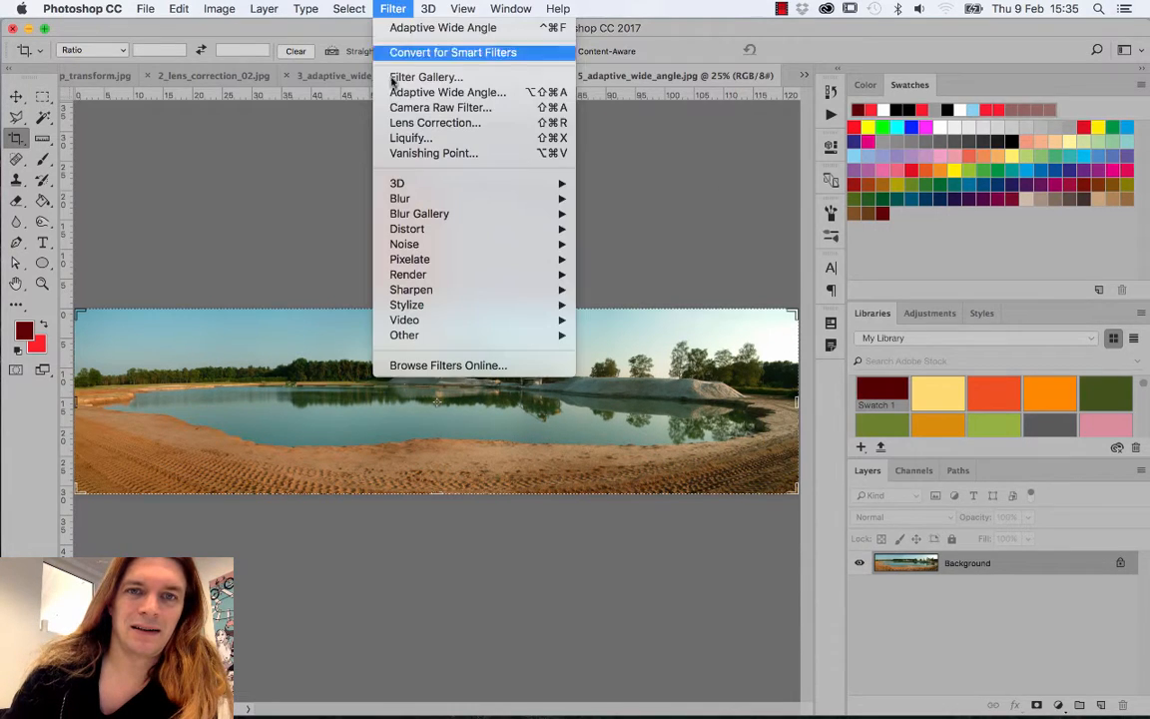
left_click(409, 92)
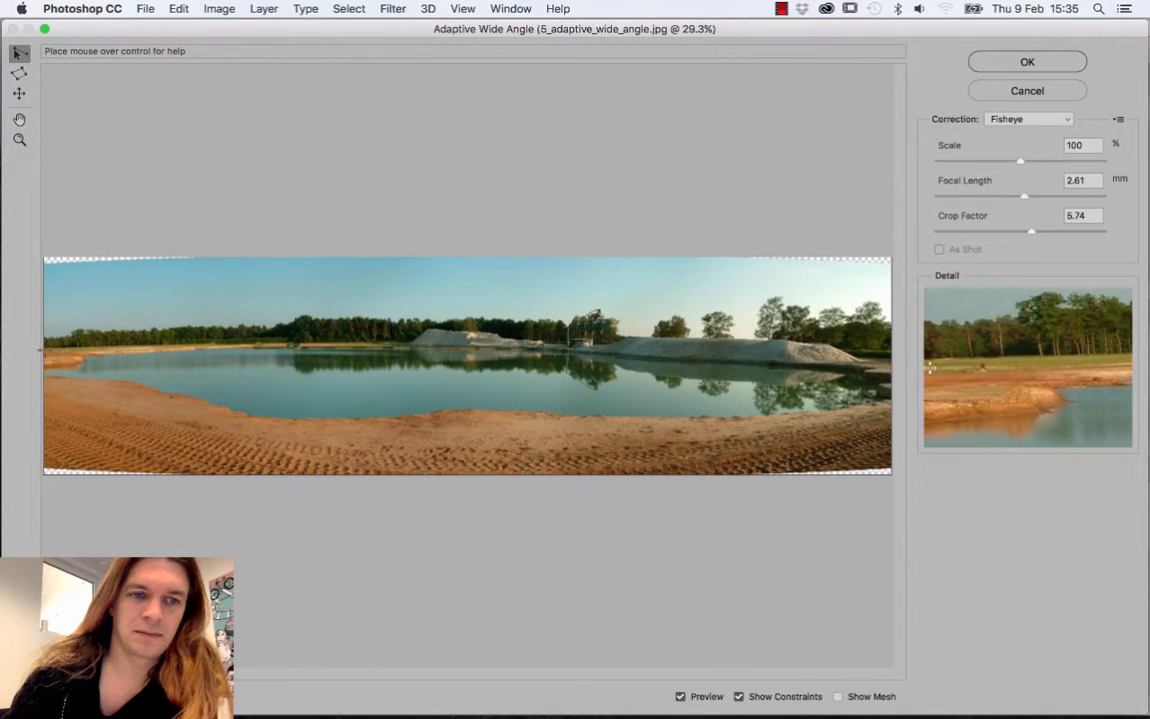
left_click(45, 348)
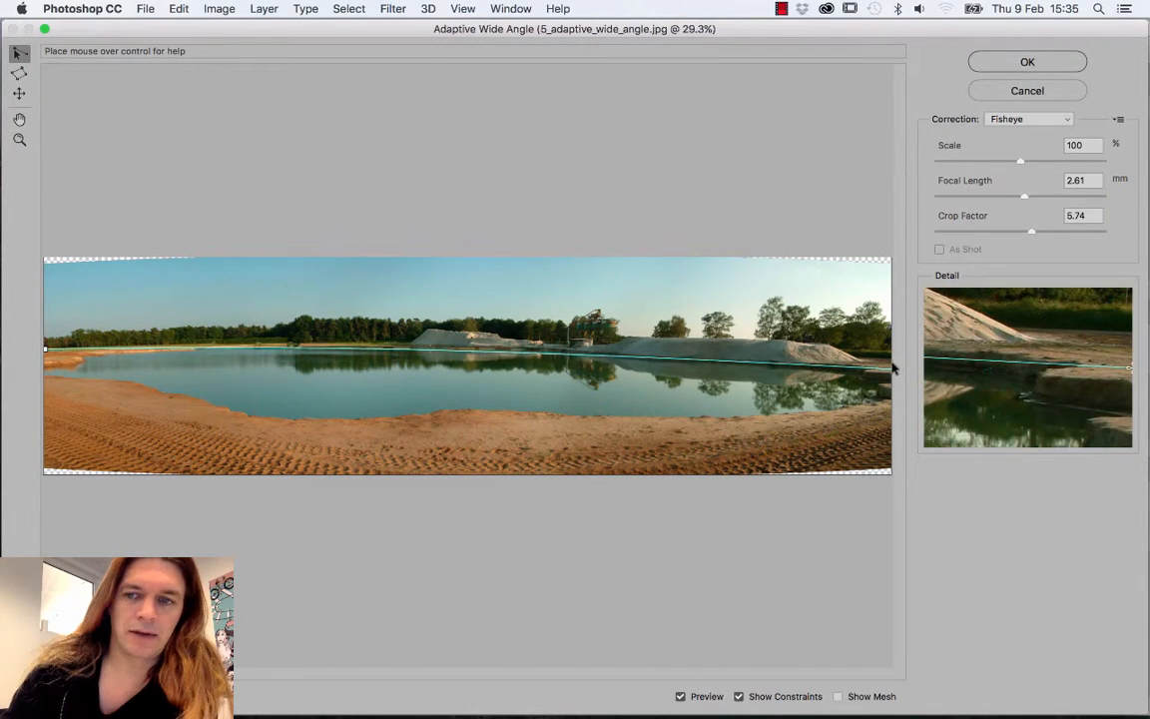
left_click(890, 359)
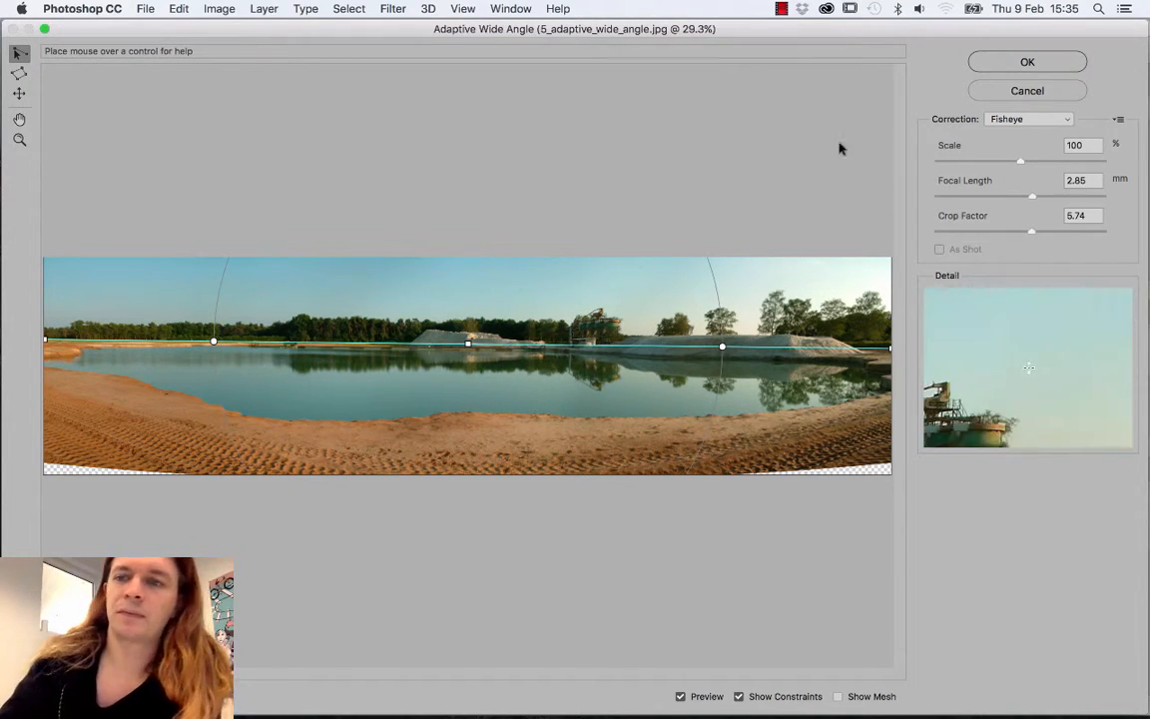
left_click(1027, 62)
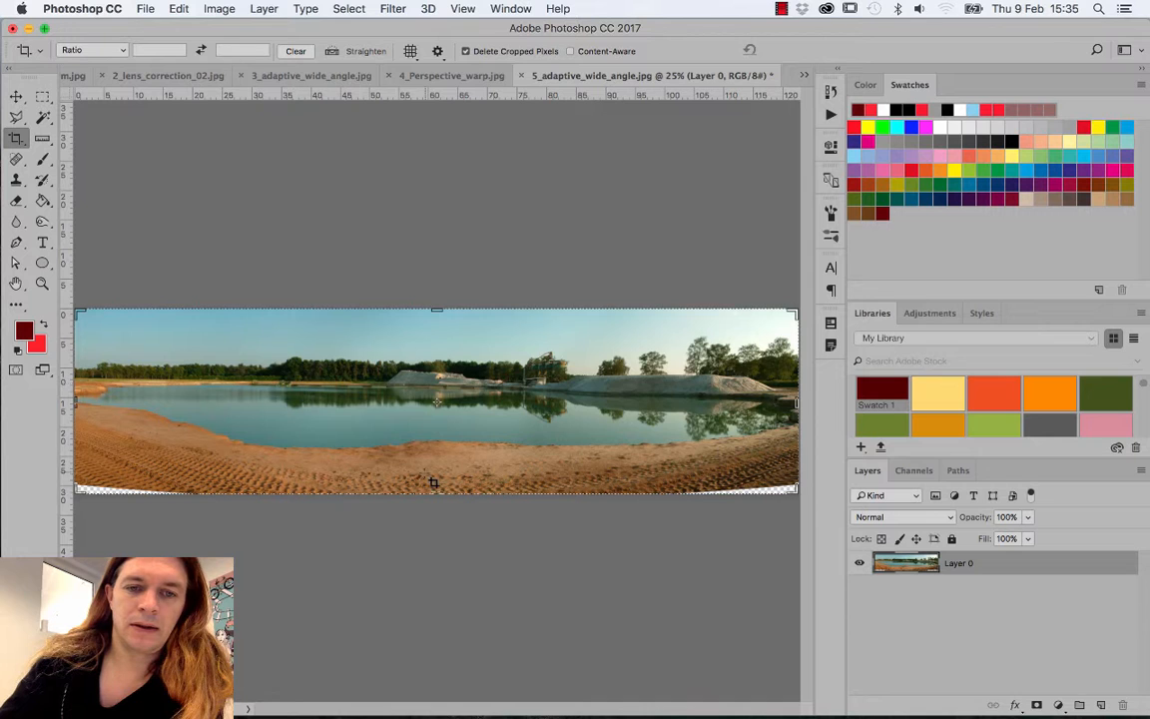
left_click_drag(434, 492, 459, 485)
key("Return")
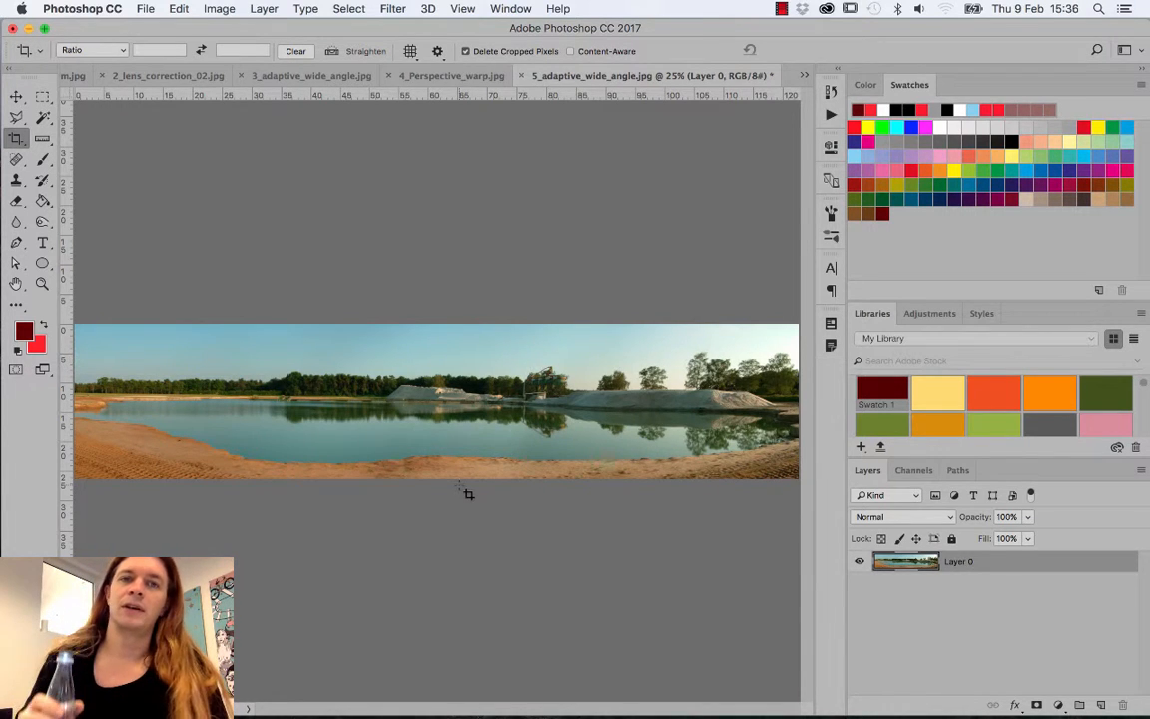
left_click(390, 9)
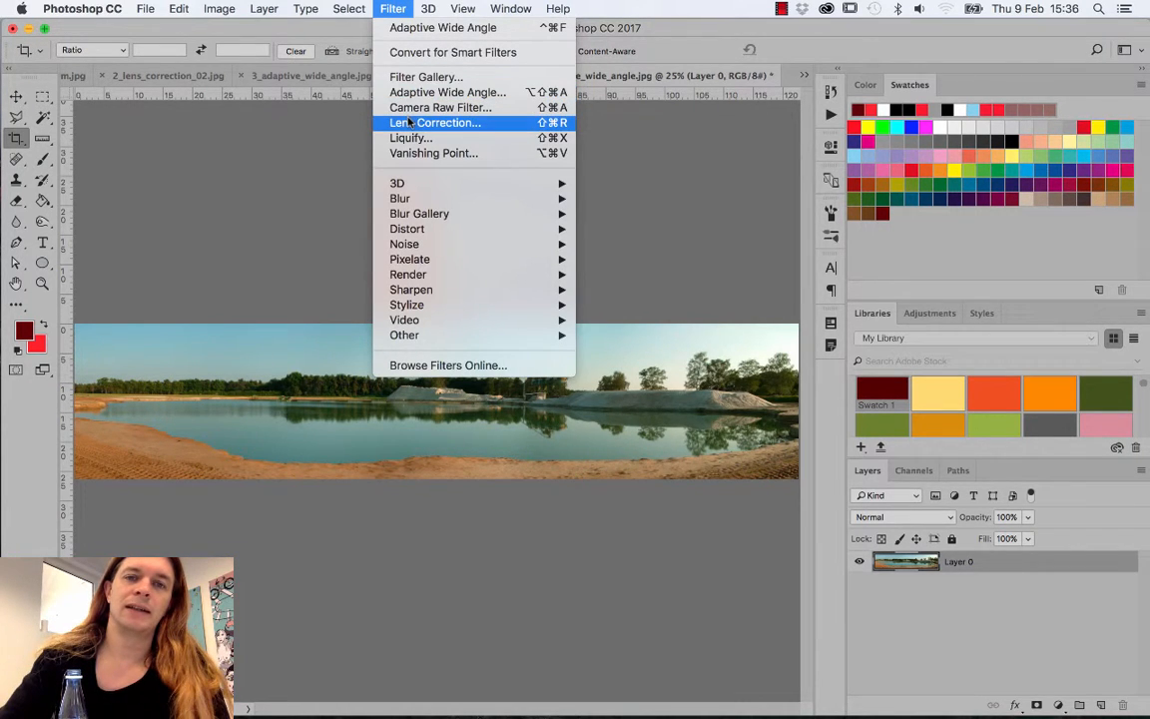
left_click(394, 10)
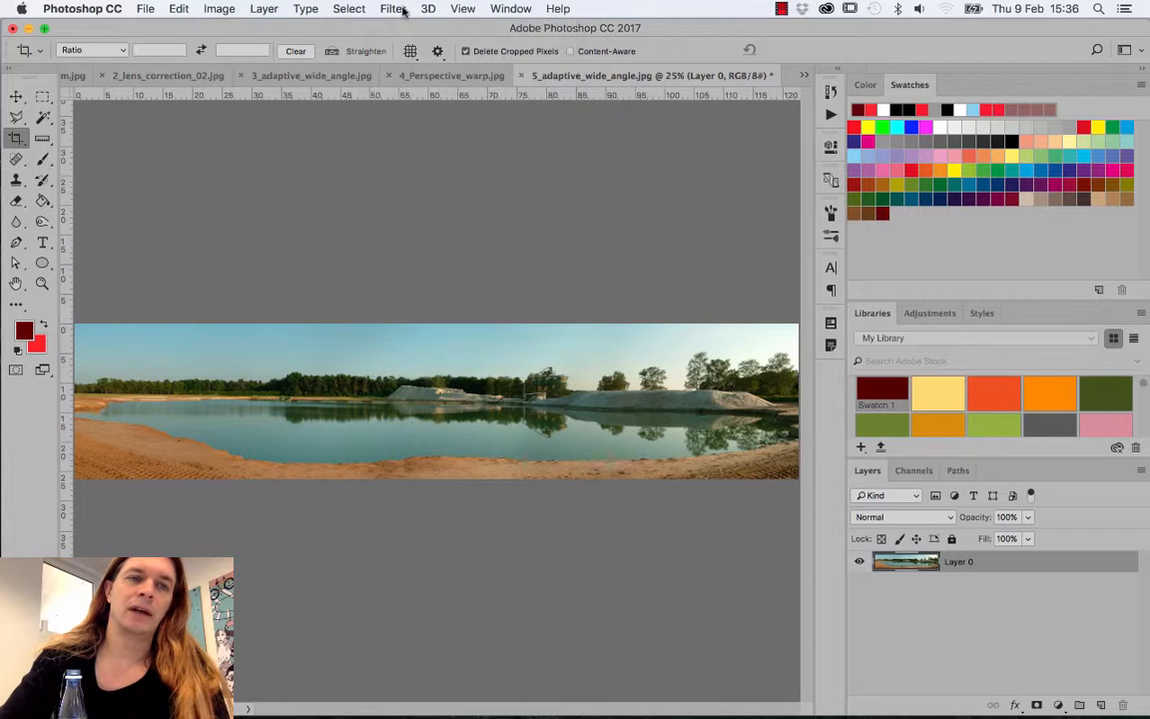
left_click(15, 139)
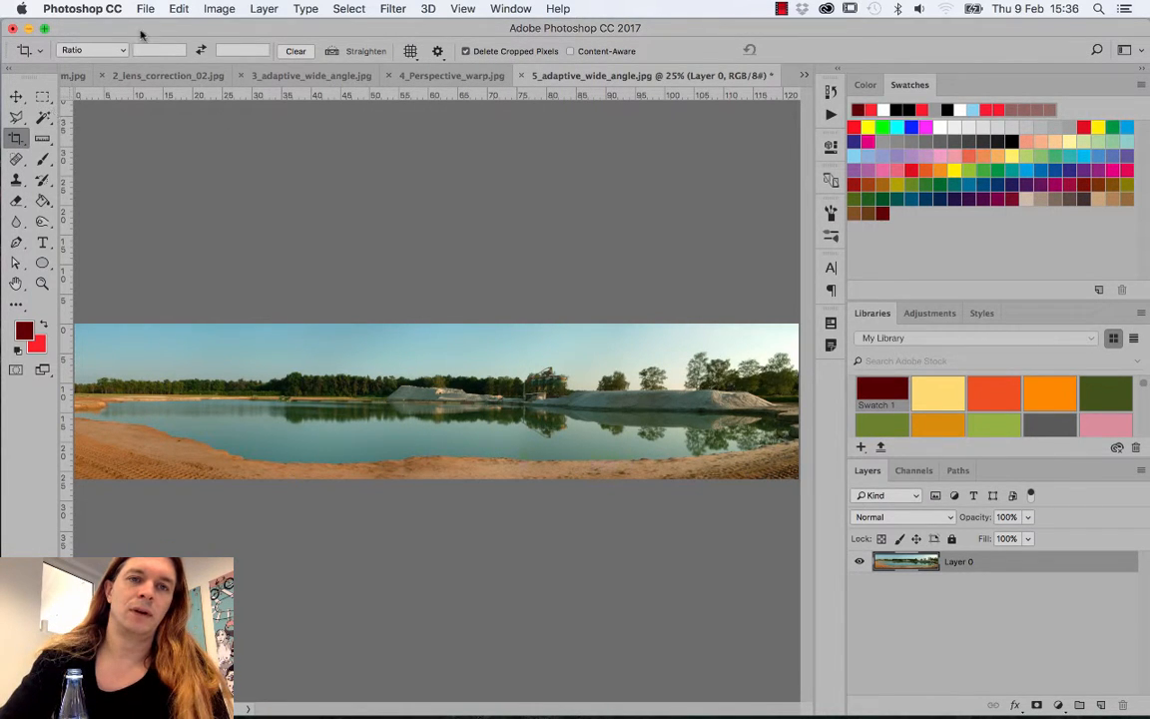
left_click(178, 8)
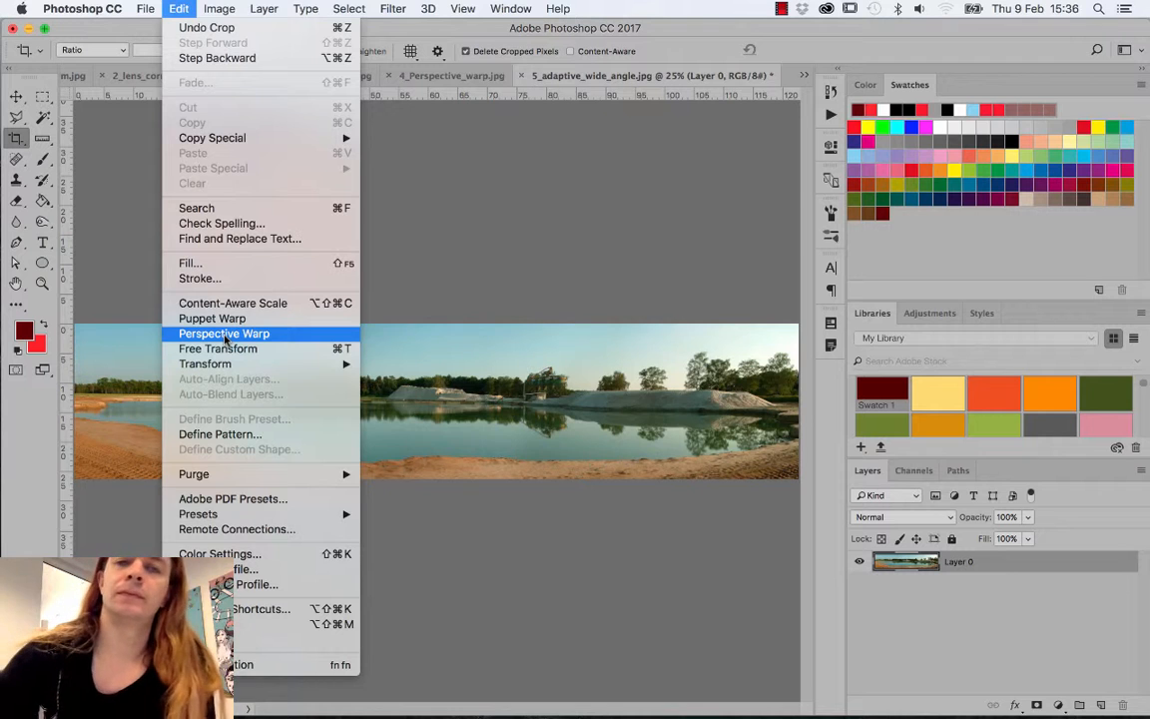
left_click(178, 9)
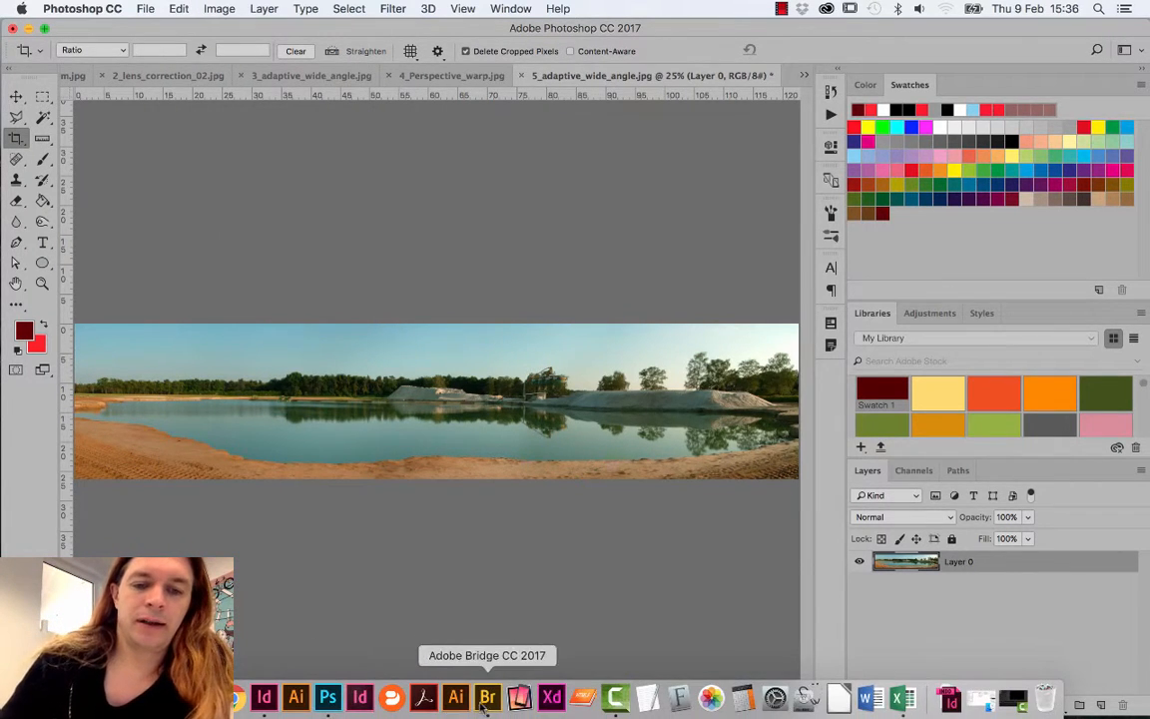
- Switch to Adobe Bridge and open the church photo 5_lens_correct_and_perspective_crop.jpg in Photoshop
left_click(483, 692)
left_click(635, 135)
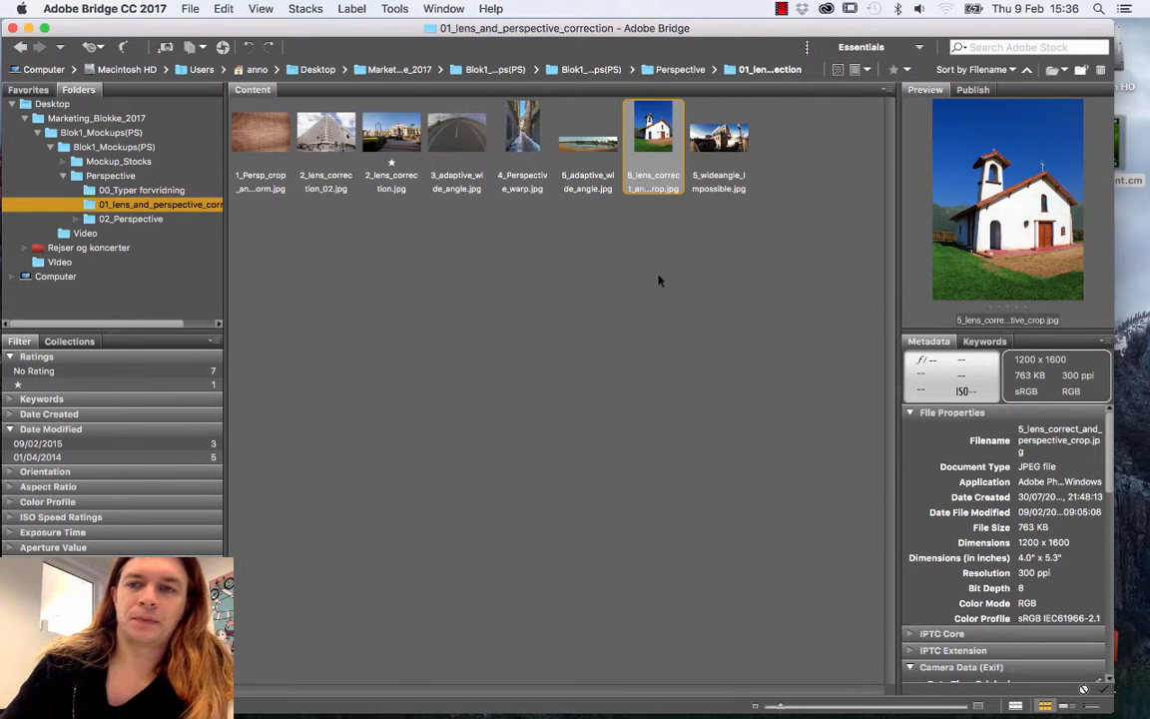
double_click(654, 137)
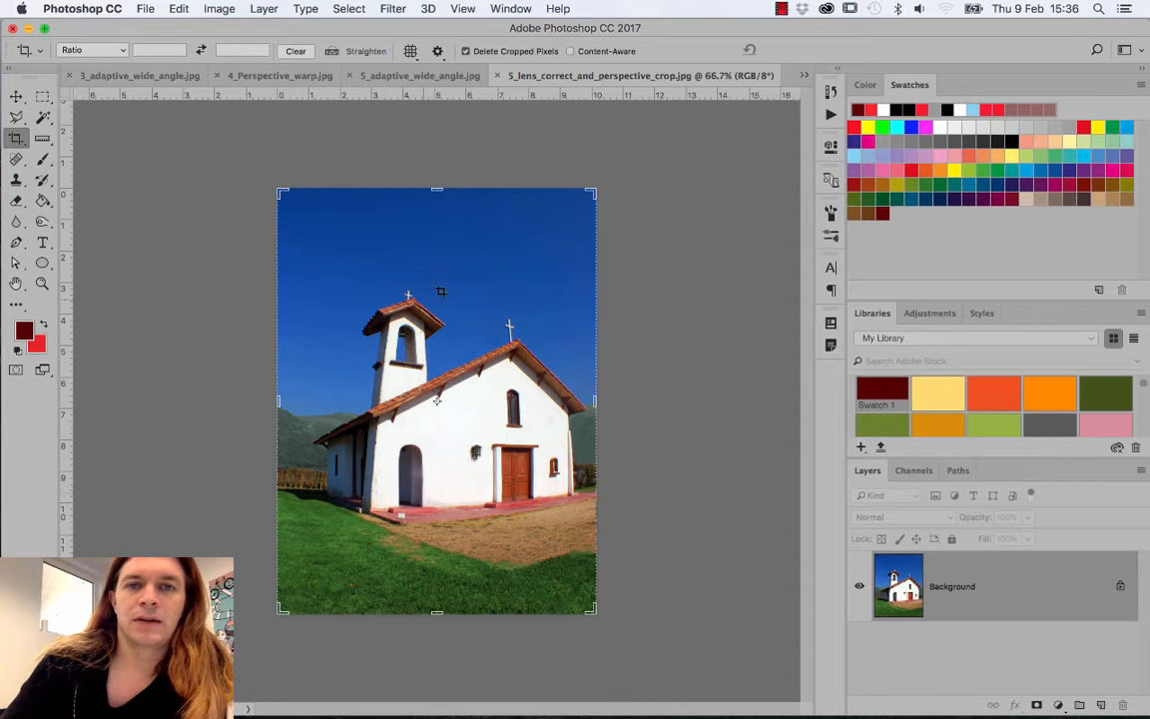
- Start Lens Correction on the church photo, show its custom settings, and hide the grid
left_click(404, 8)
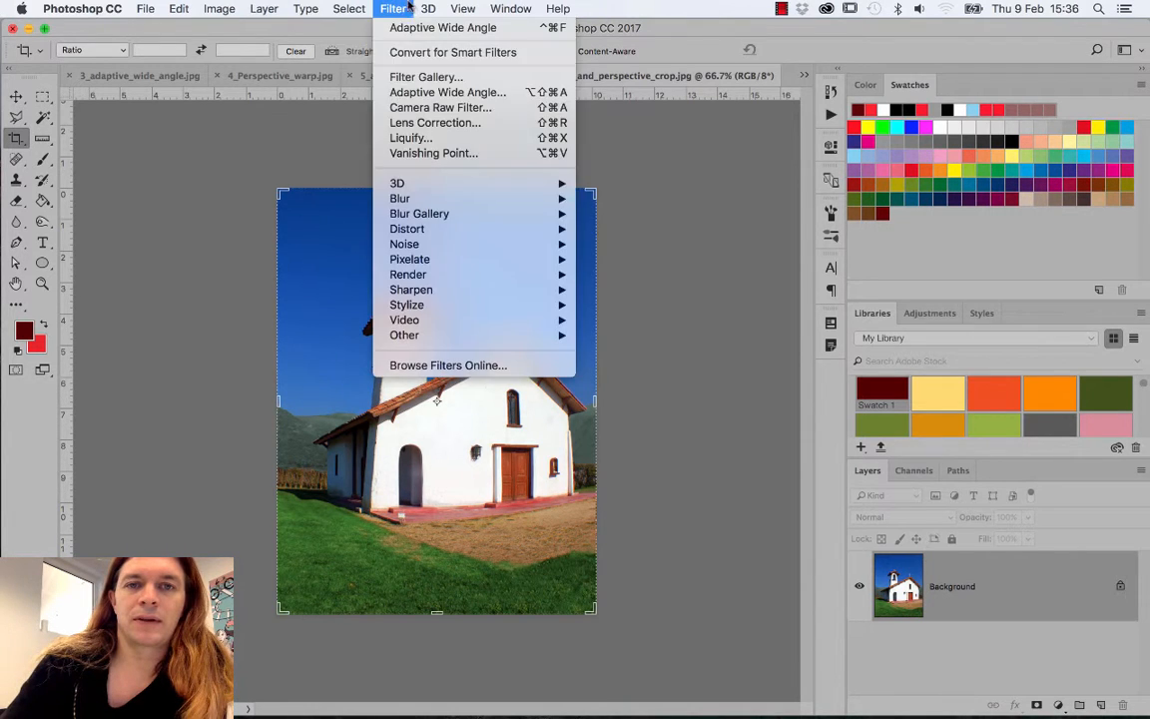
left_click(426, 122)
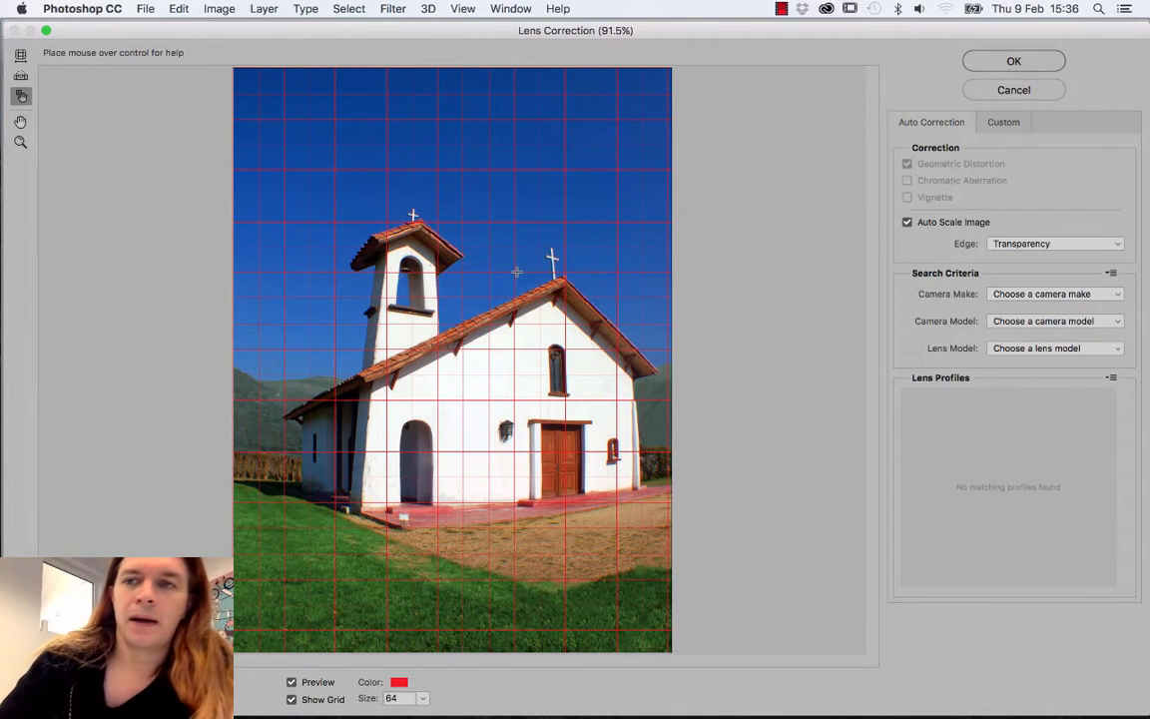
left_click(996, 124)
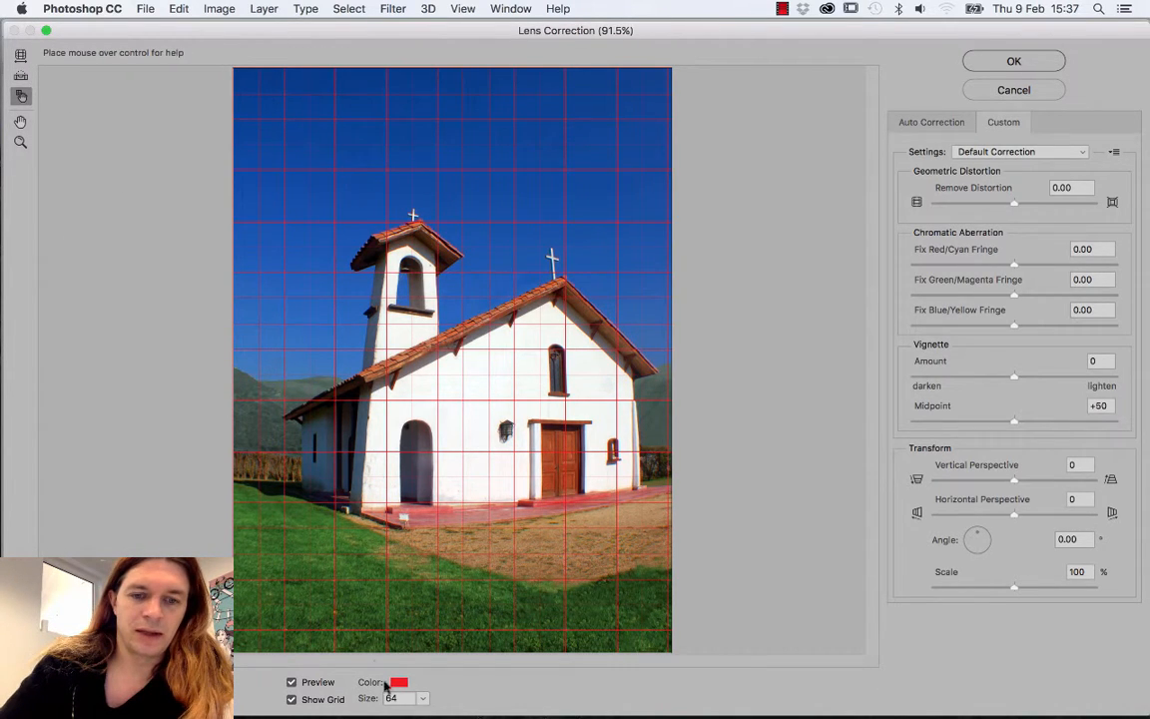
left_click(293, 699)
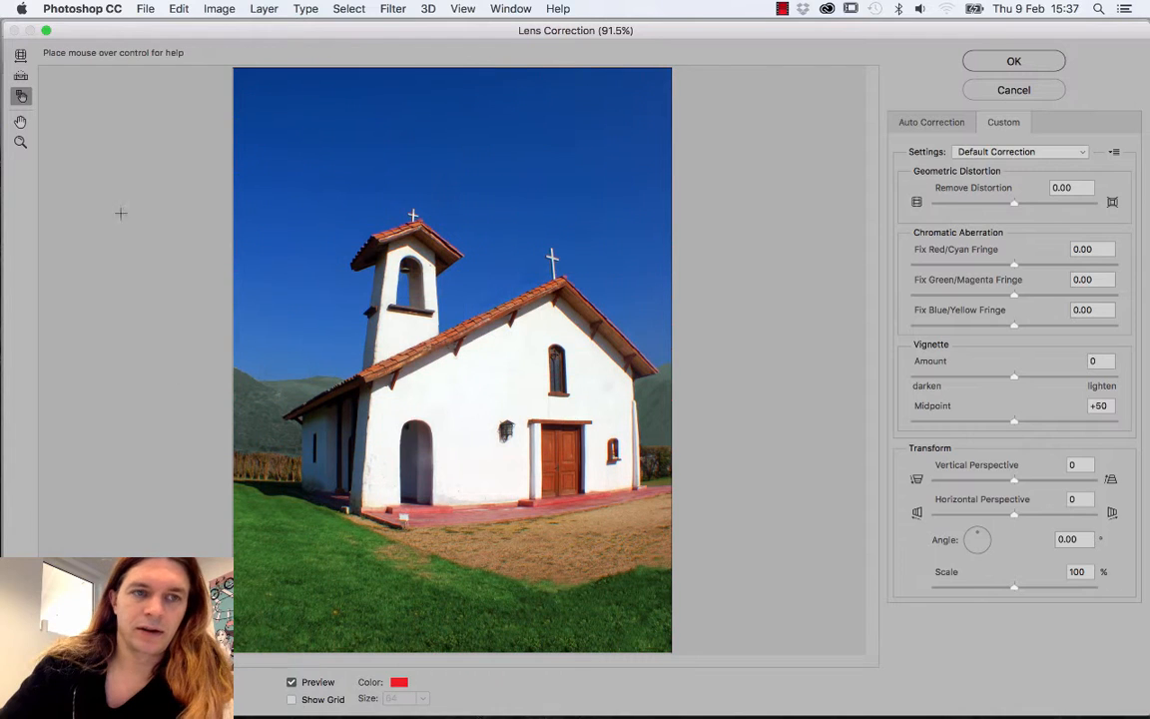
- Try straightening along the church's front corner, and replace that with a line along the far-left wall, giving an angle of 0.59°
left_click(20, 76)
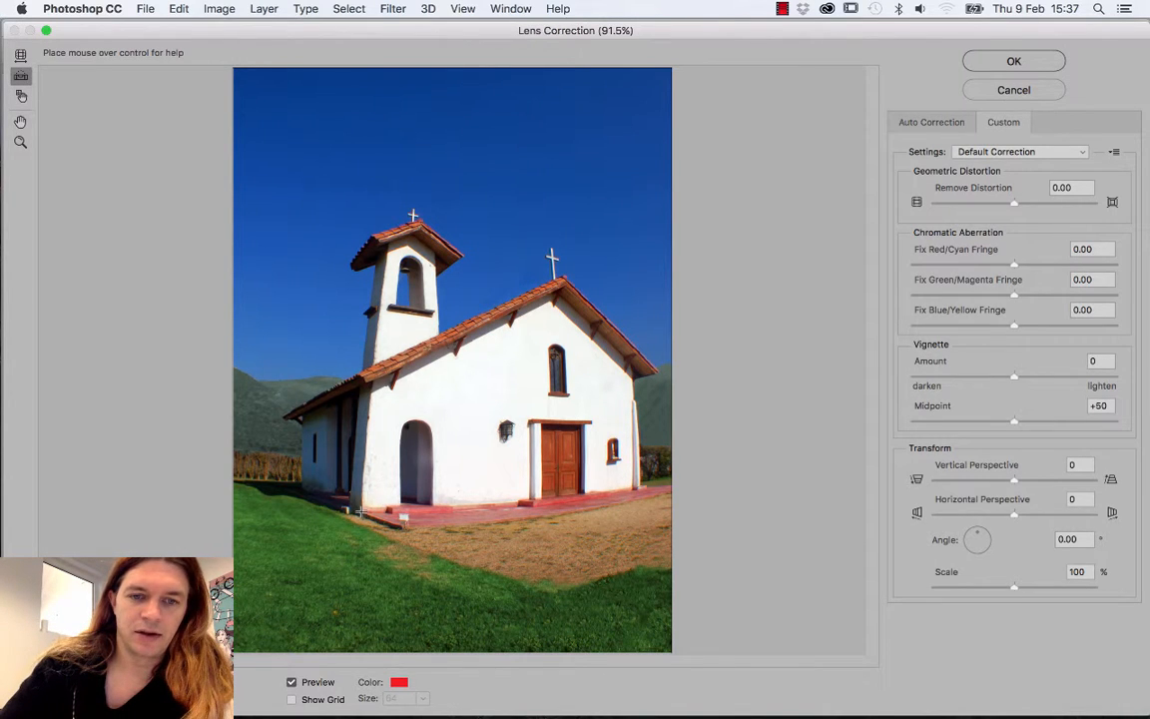
mouse_move(361, 512)
left_mouse_down()
mouse_move(391, 397)
mouse_move(368, 381)
mouse_move(369, 430)
left_mouse_up()
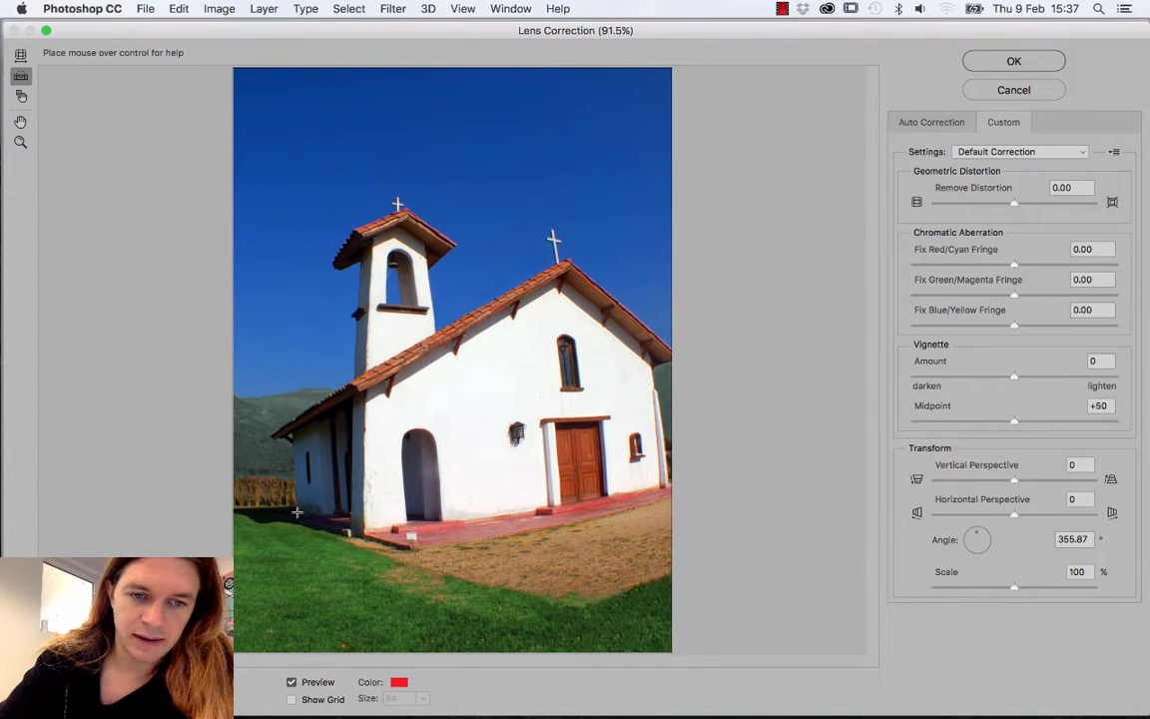
left_click_drag(297, 511, 288, 426)
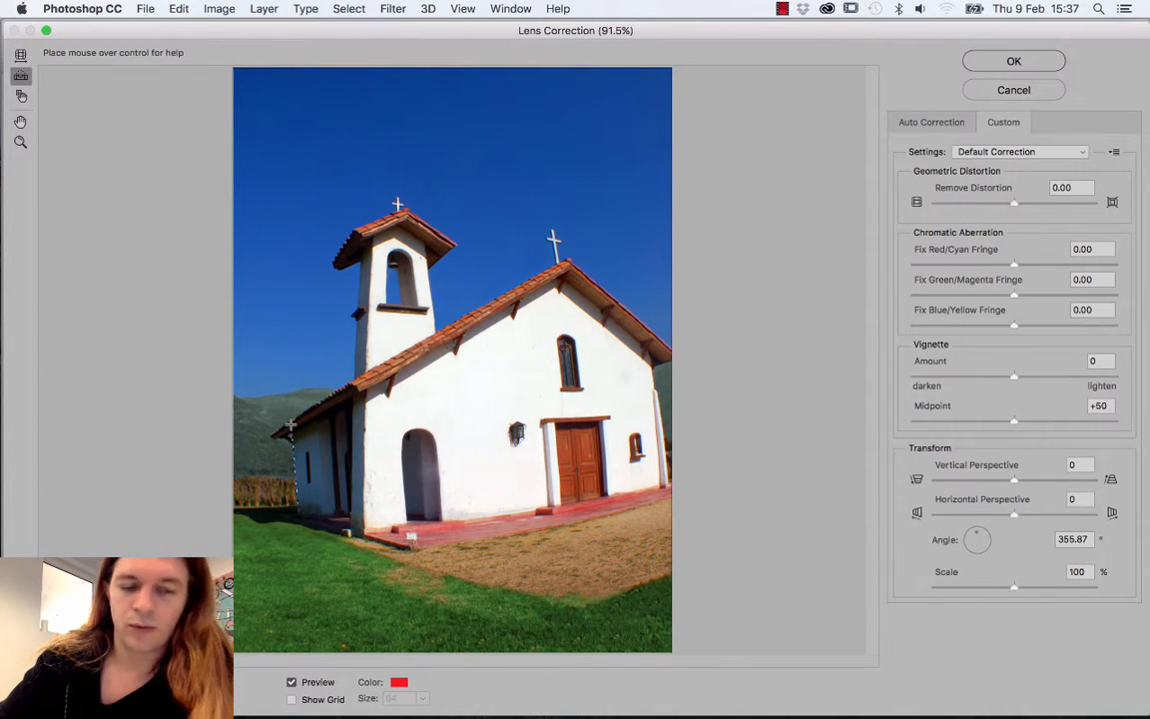
left_click_drag(290, 426, 289, 426)
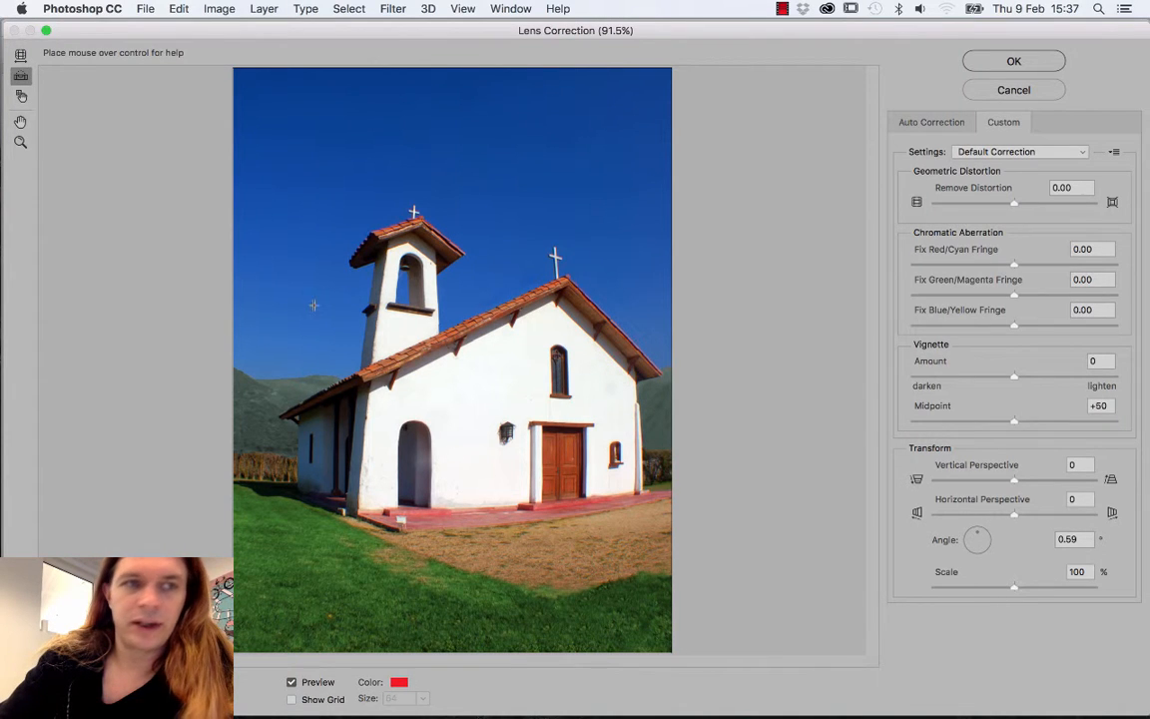
- Align the Lens Correction grid with the church's vertical edges, and keep the grid colour at red f51515
left_click(20, 95)
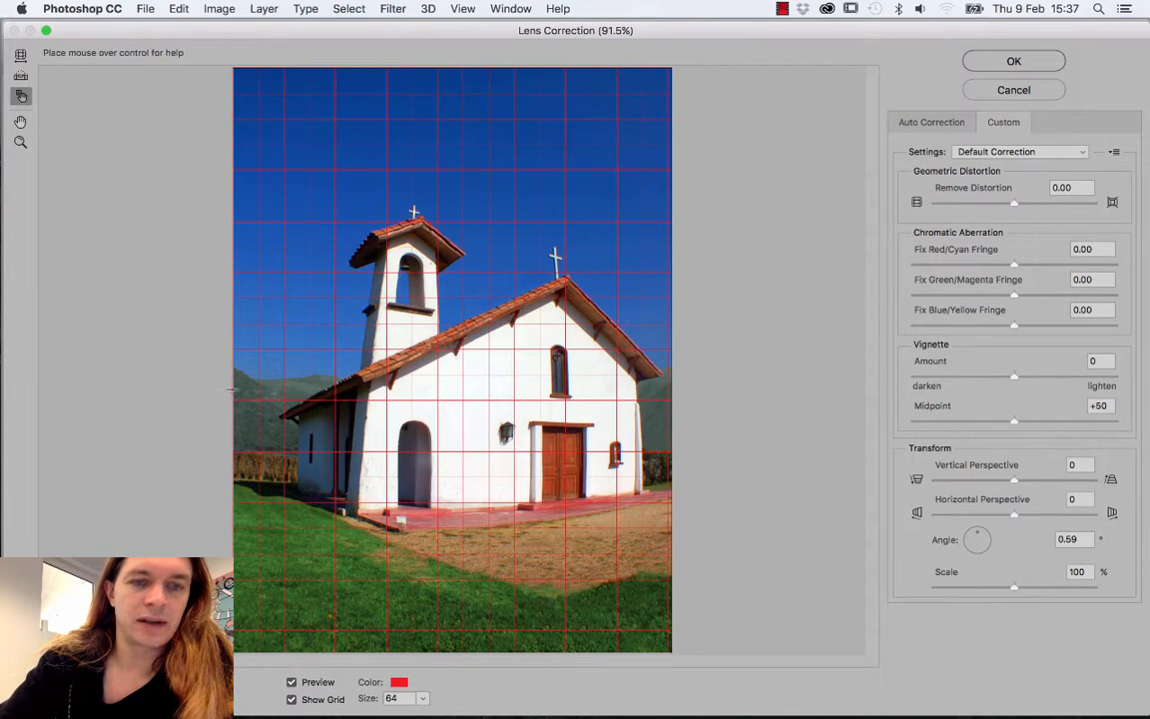
left_click_drag(371, 441, 404, 463)
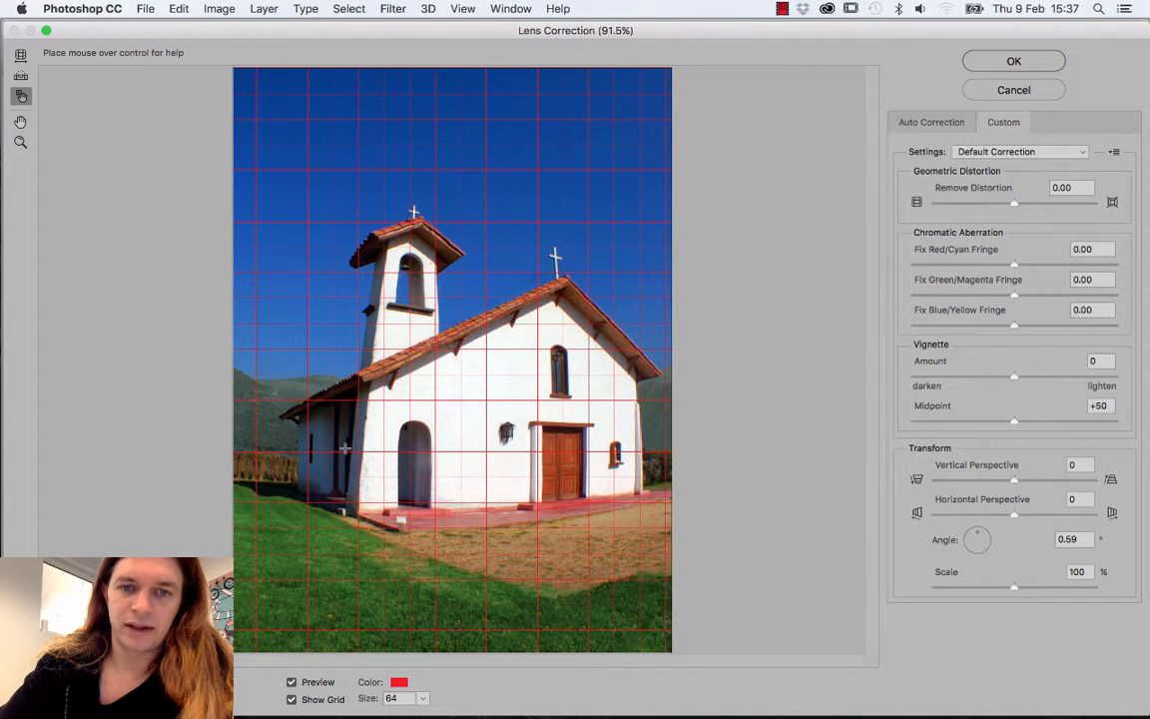
left_click(399, 685)
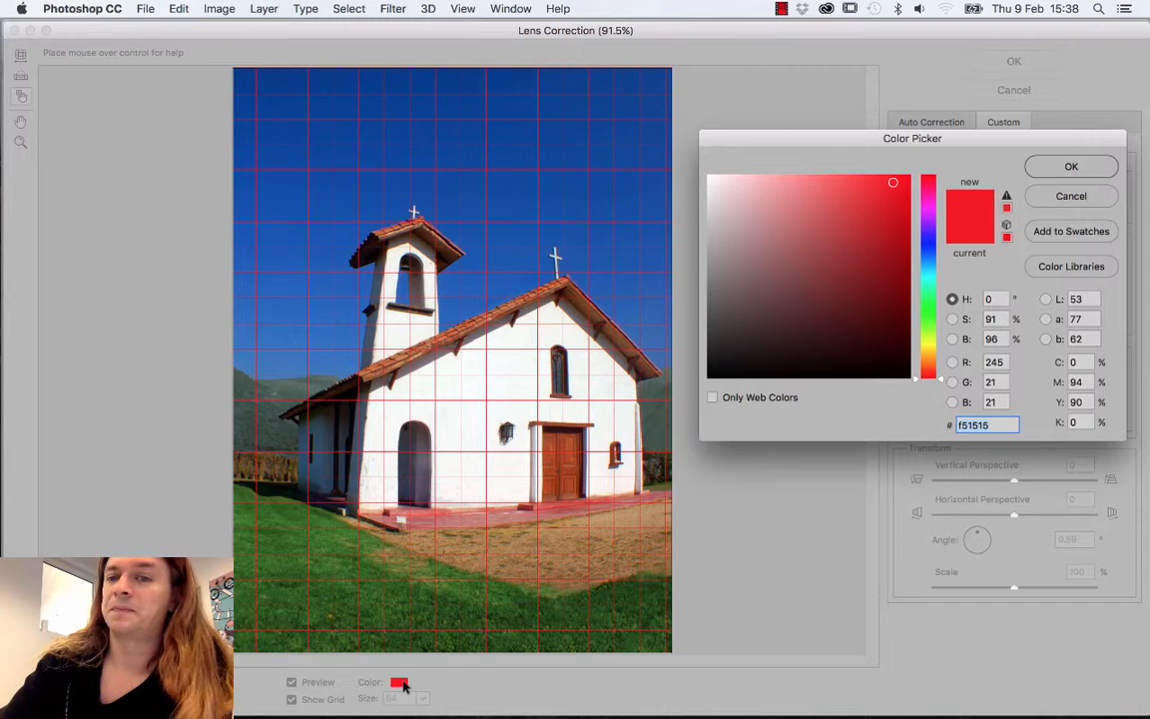
left_click(1073, 172)
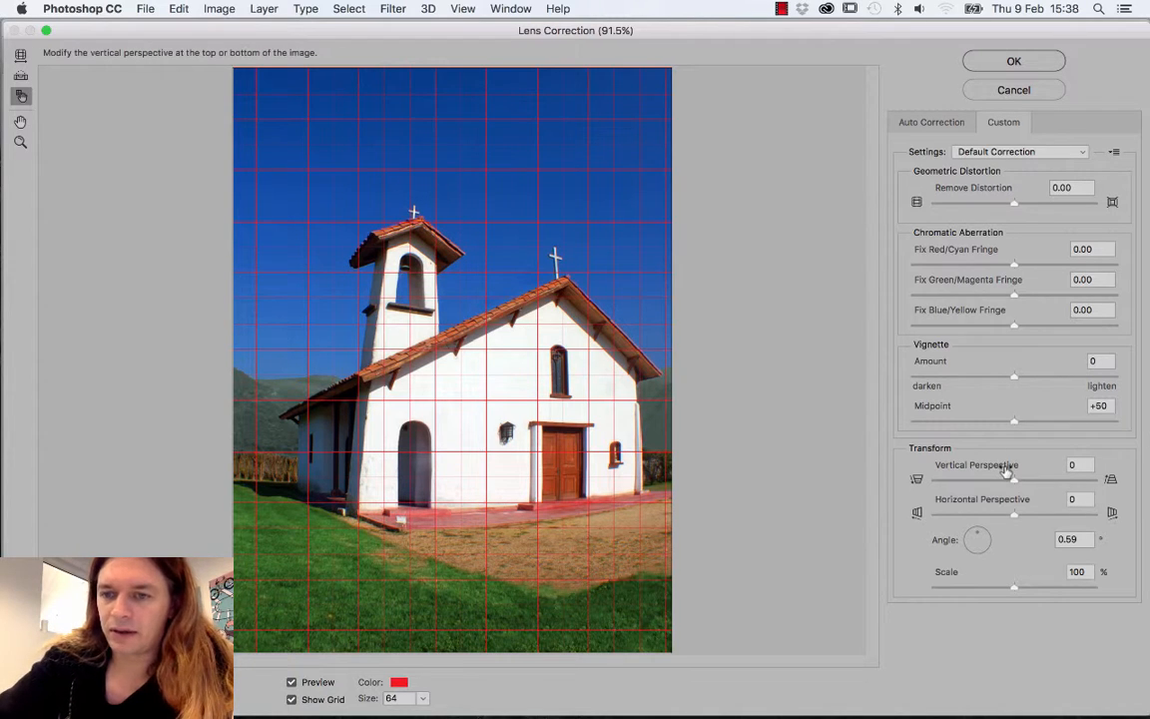
- Set the vertical perspective to -14, check the church walls against the shifted grid, and apply Lens Correction
mouse_move(1014, 478)
left_mouse_down()
mouse_move(1023, 482)
mouse_move(1006, 484)
left_mouse_up()
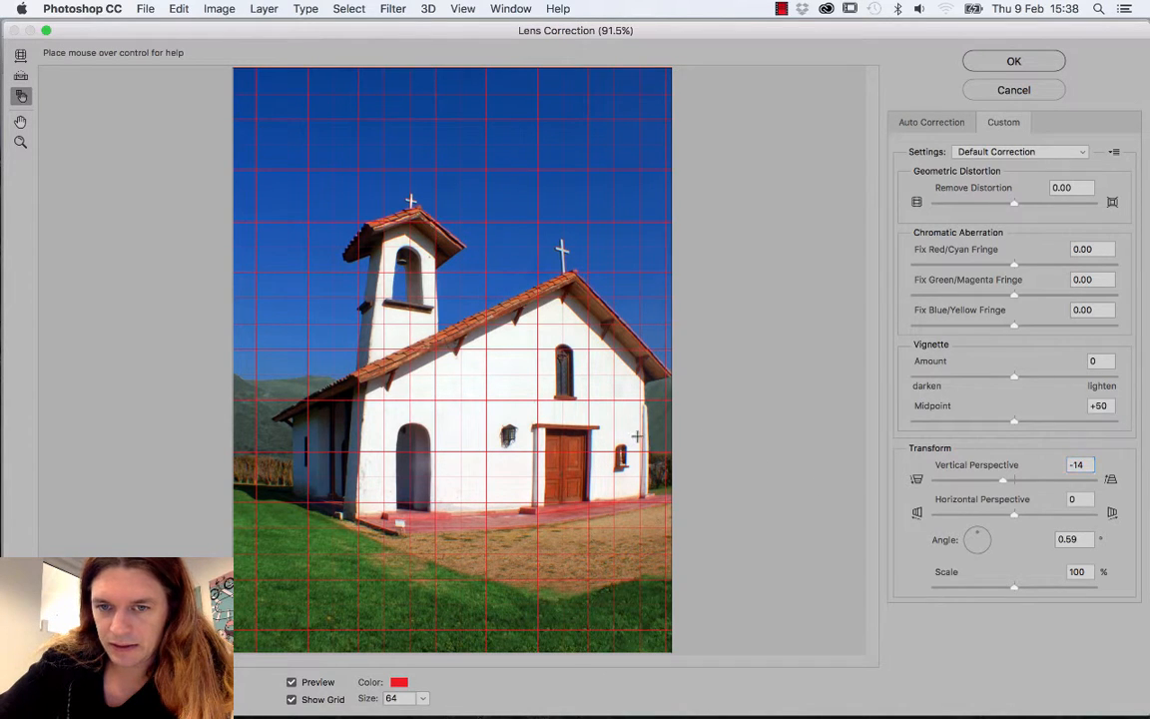
left_click_drag(647, 440, 654, 457)
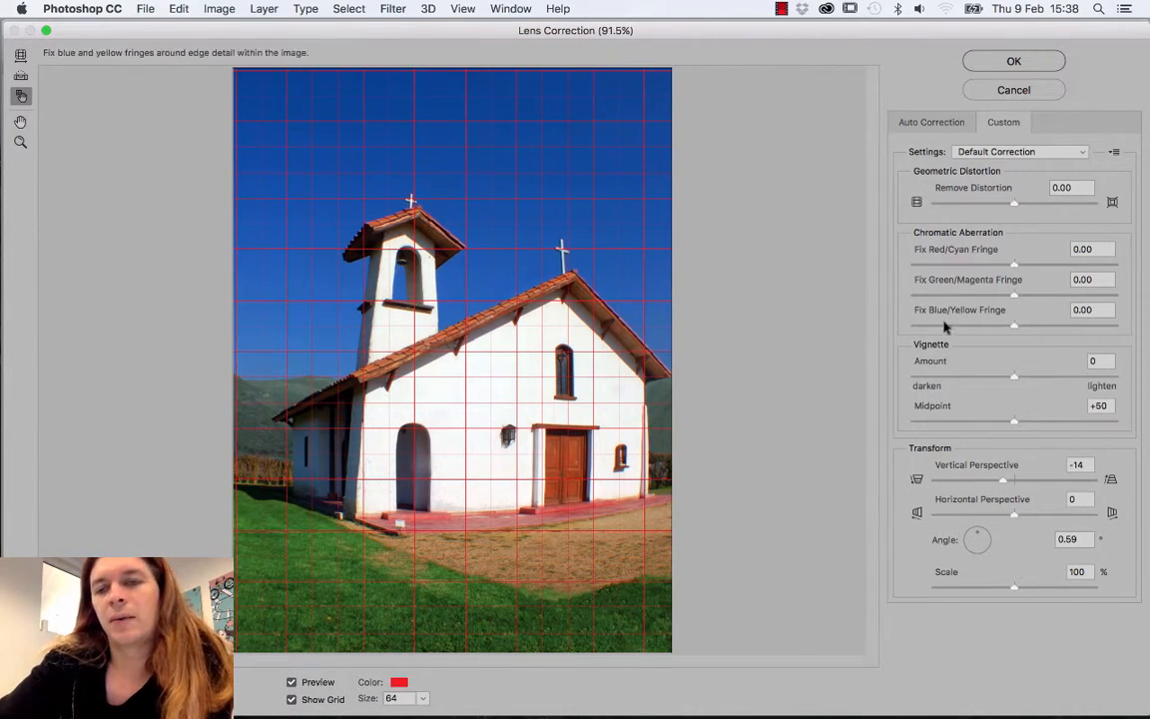
left_click(1011, 62)
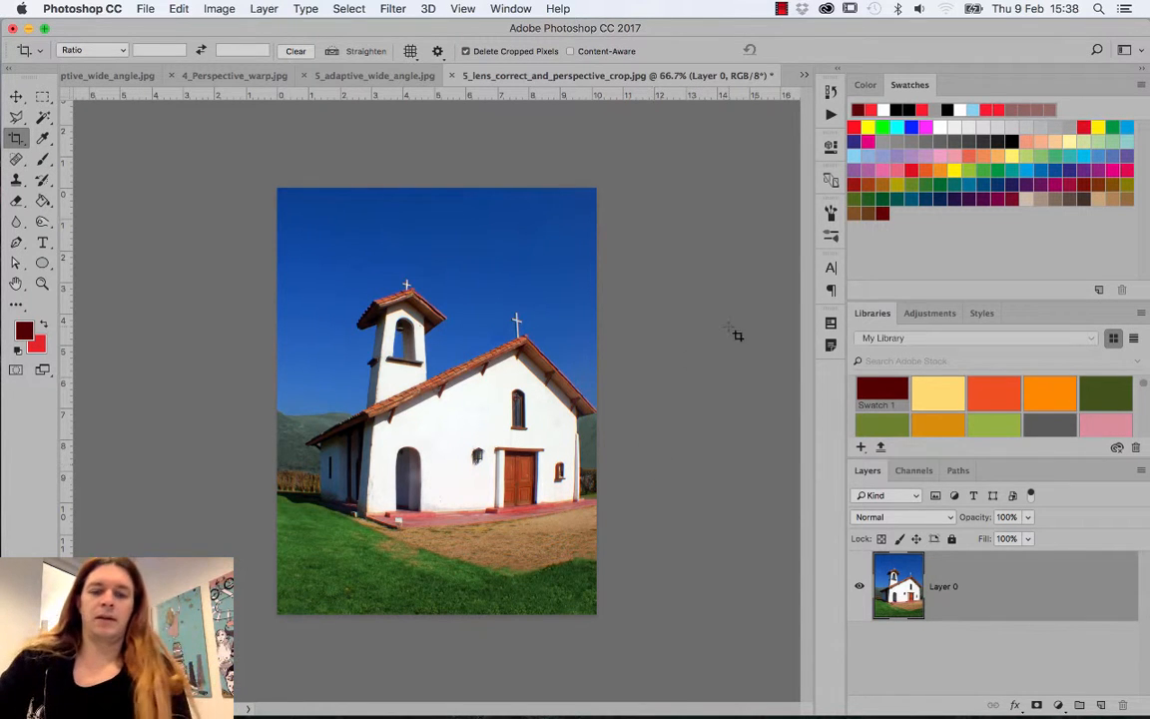
- Undo and redo the Lens Correction to compare the church photo before and after
key("super+z")
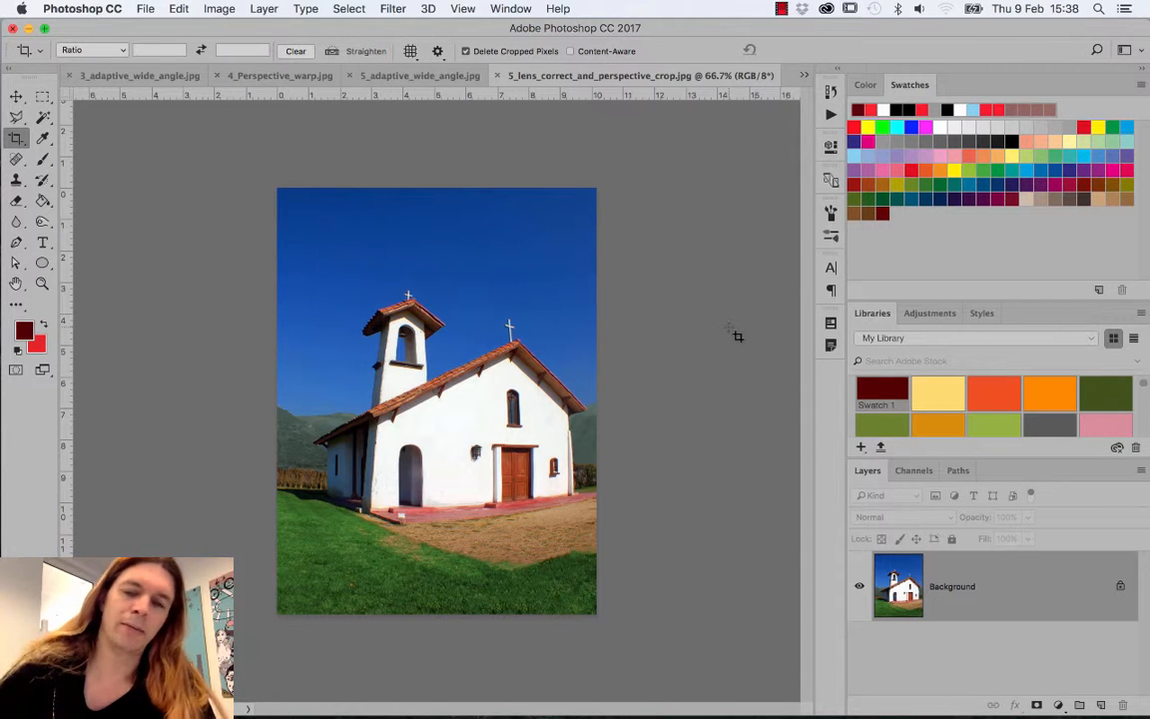
key("super+z")
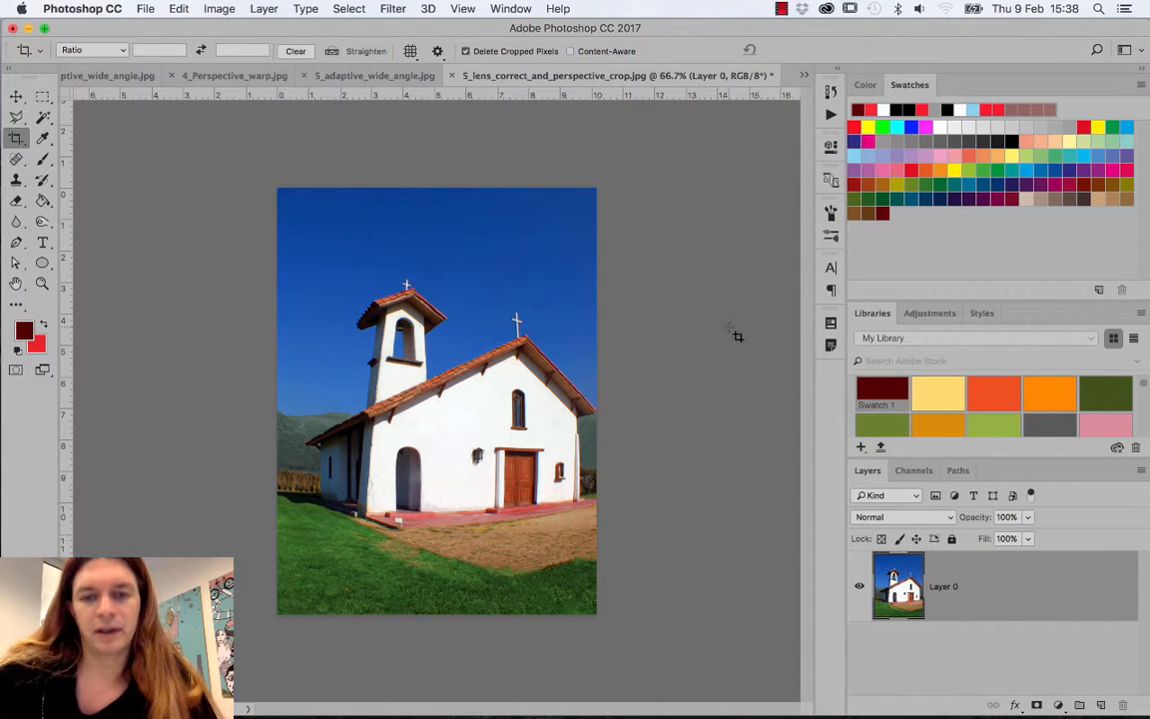